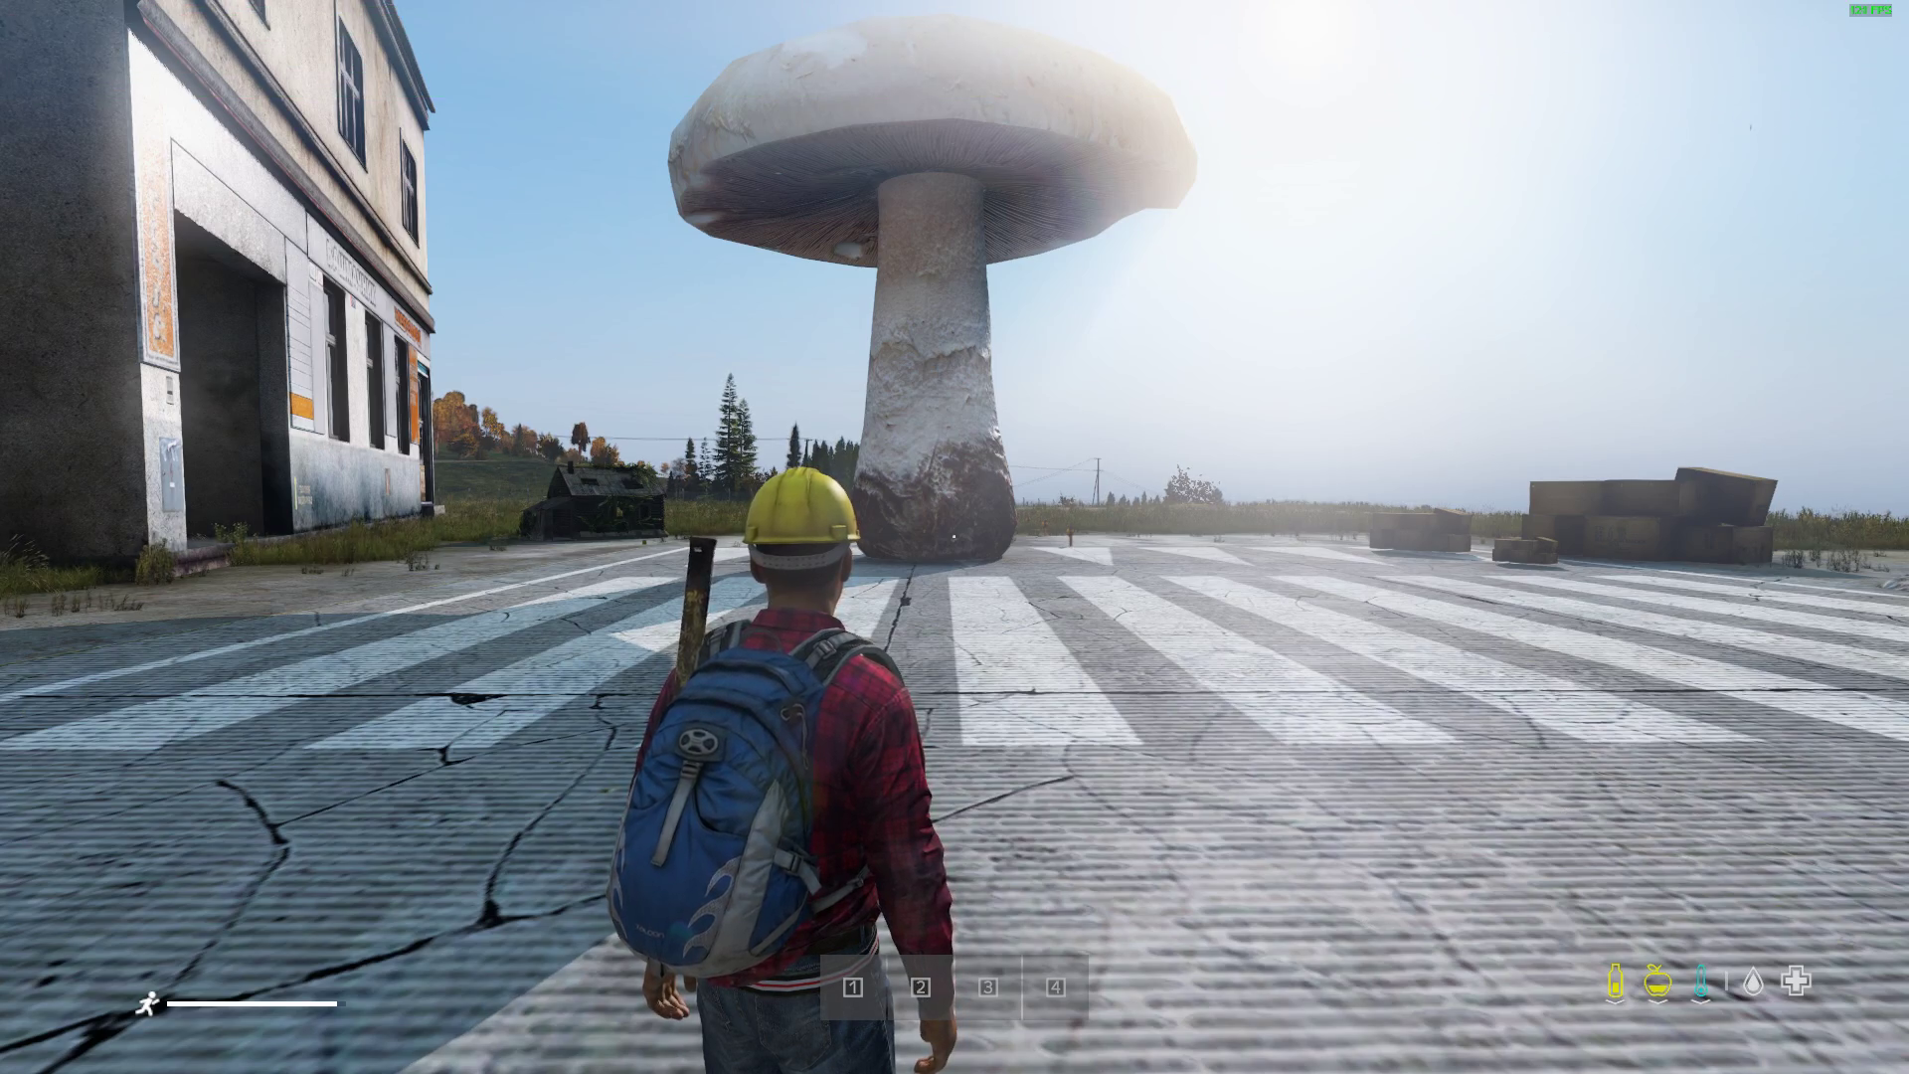
# Walk up to the oversized mushroom and the cardboard box piles to compare their scales, and save the scene.
pyautogui.press('w')
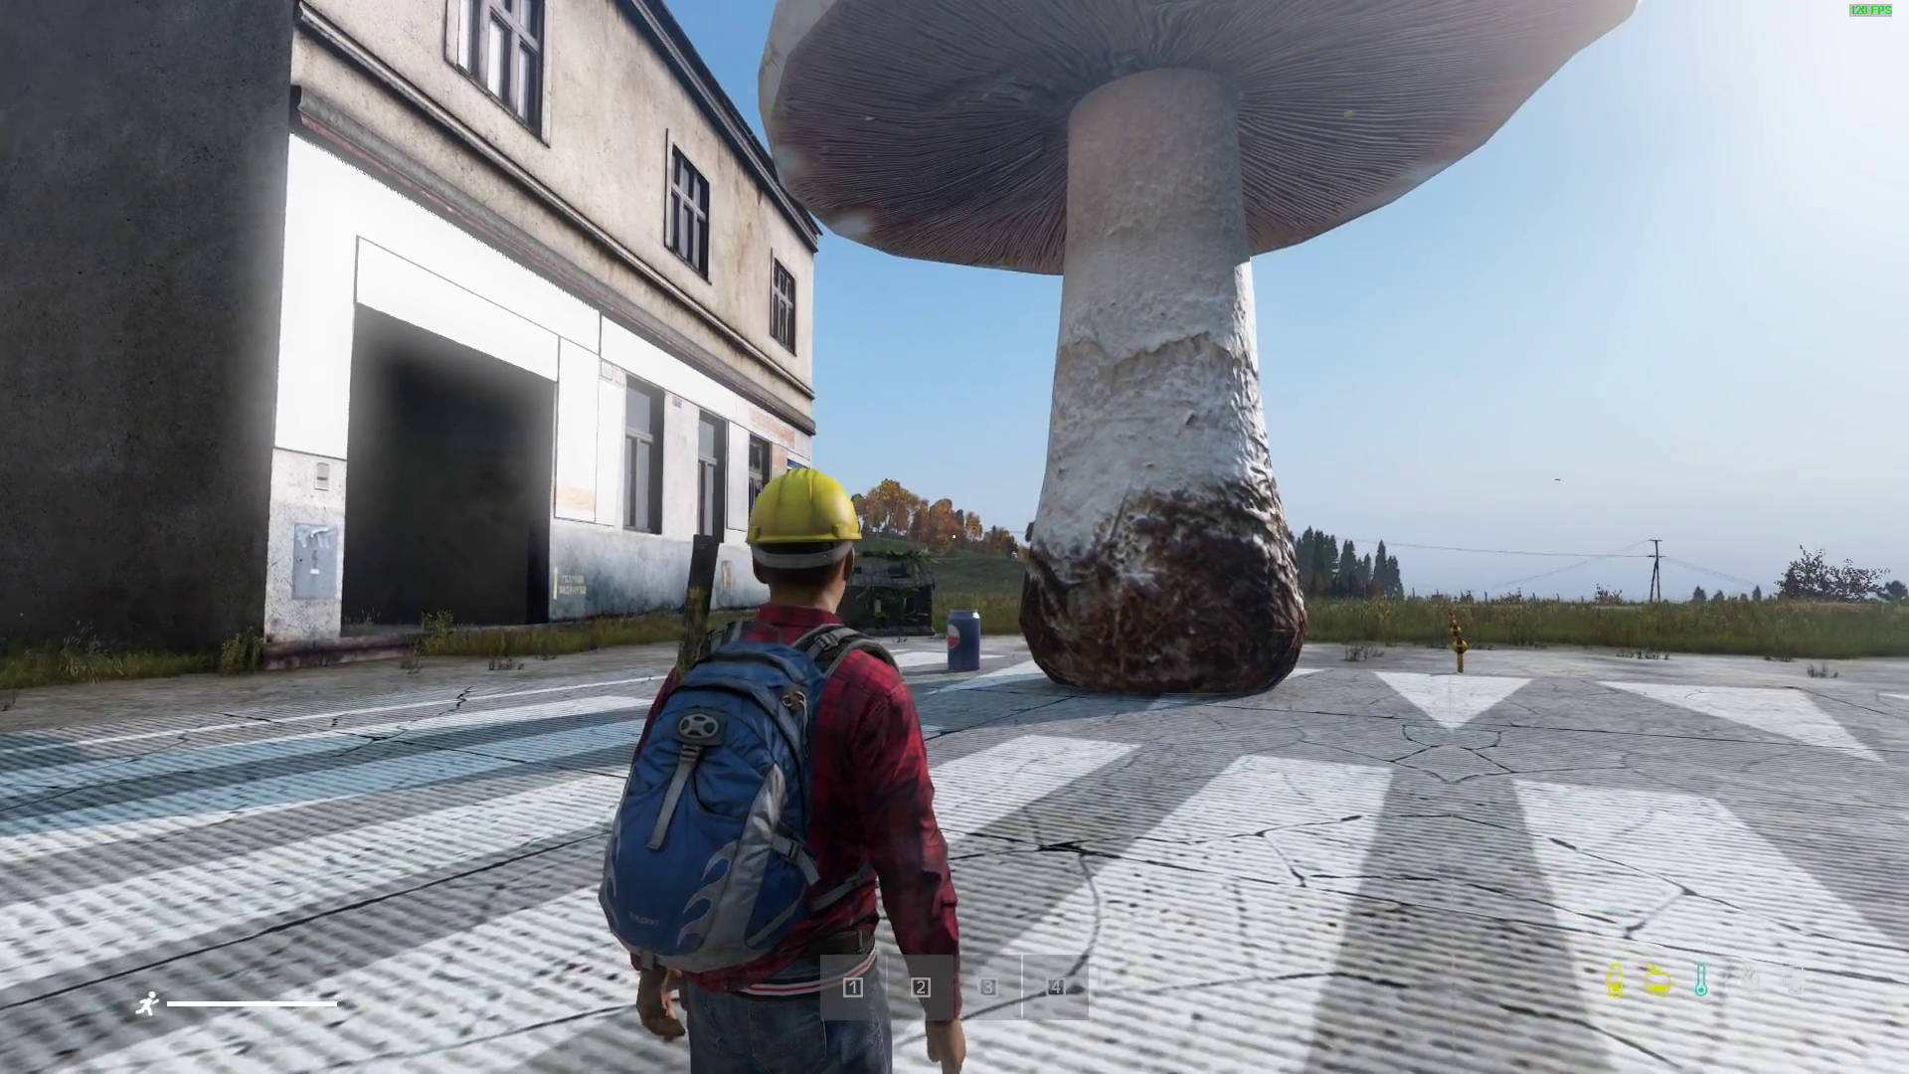
pyautogui.press('w')
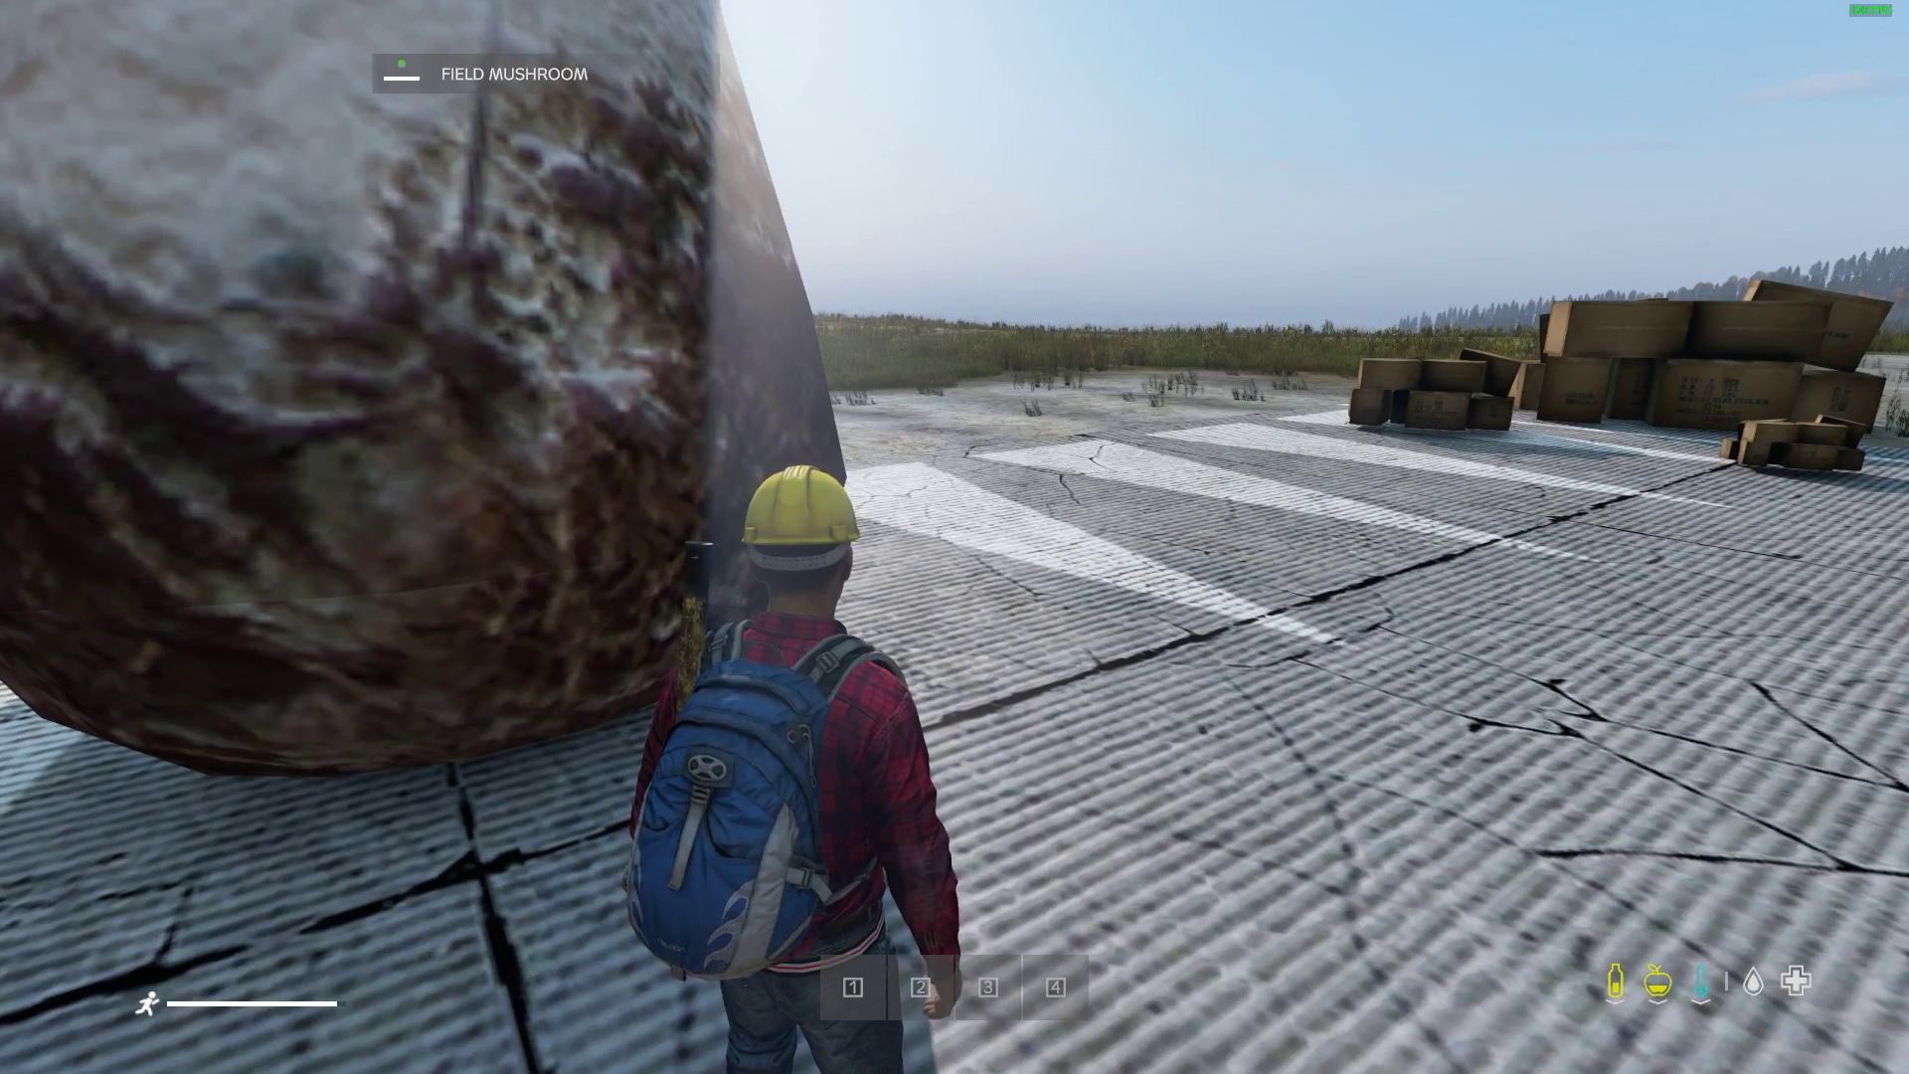
pyautogui.hotkey('ctrl', 's')
pyautogui.press('w')
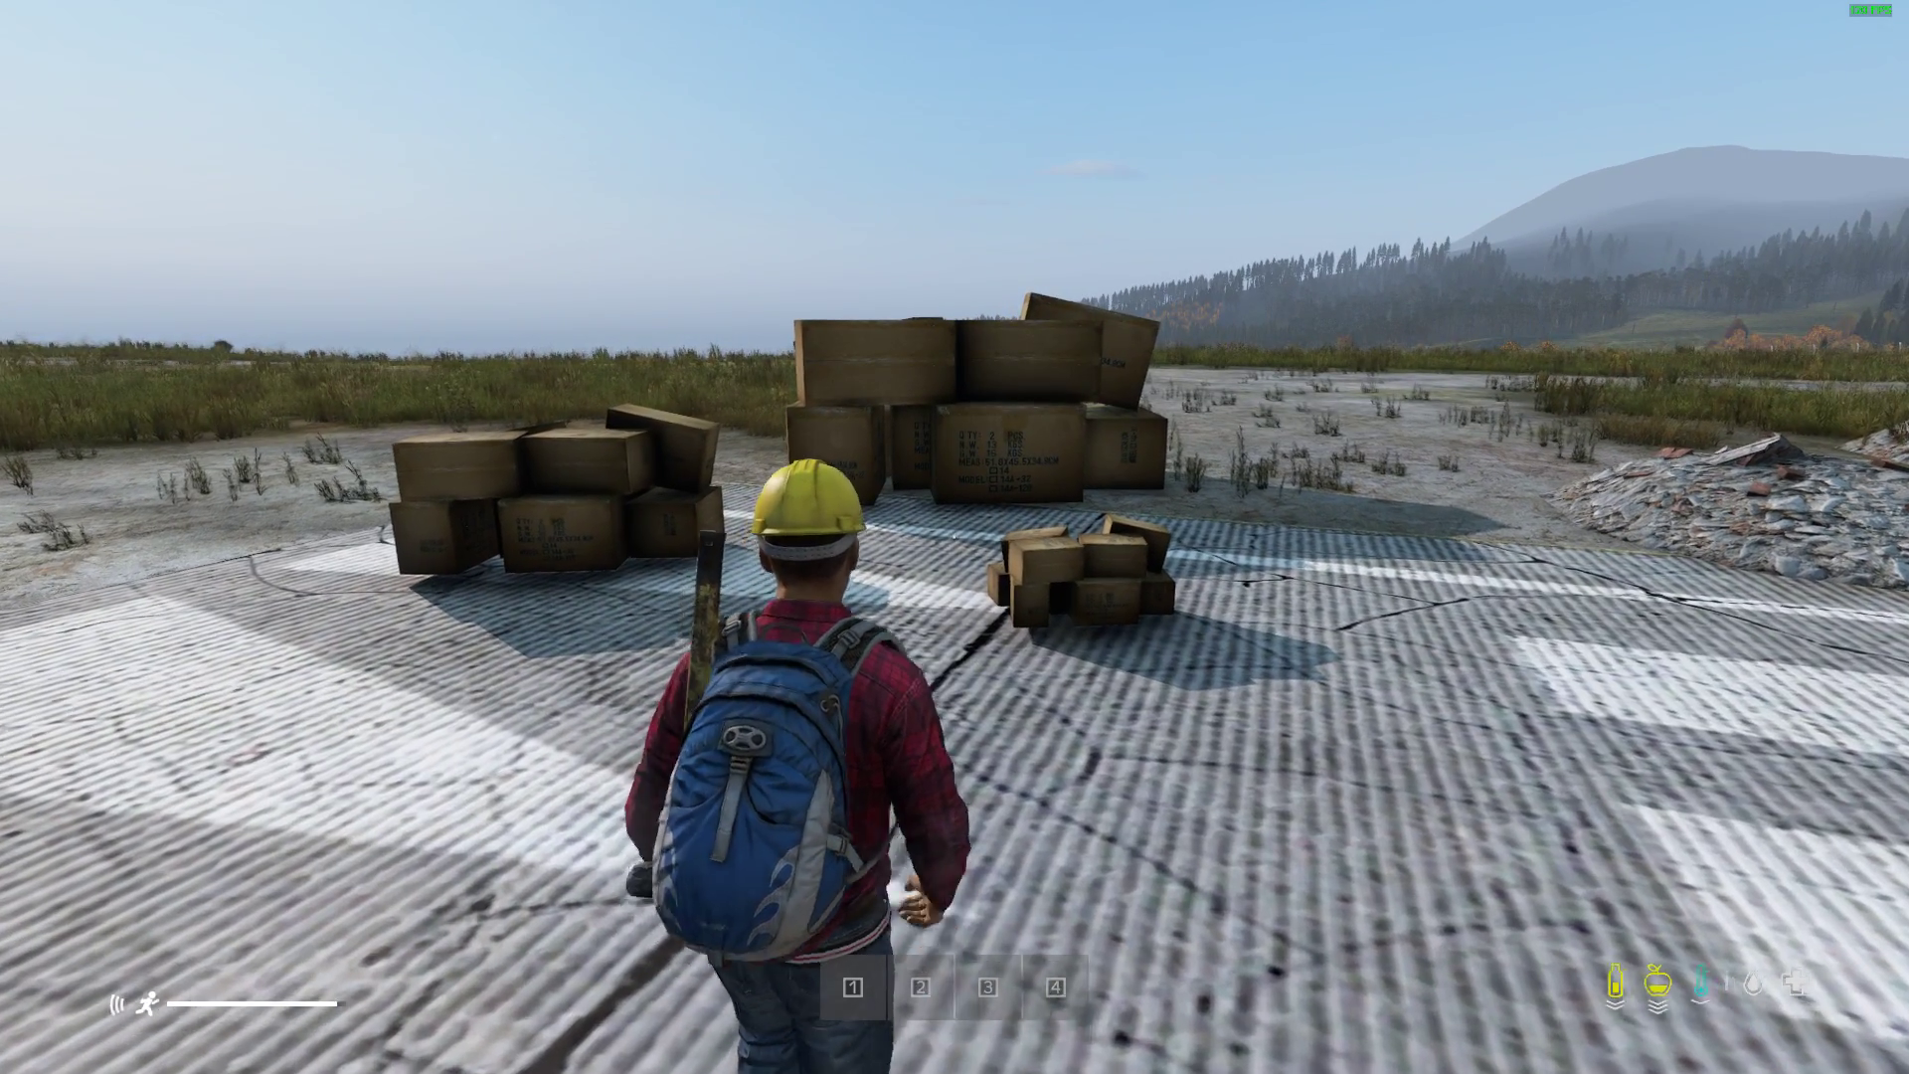
pyautogui.hotkey('ctrl', 's')
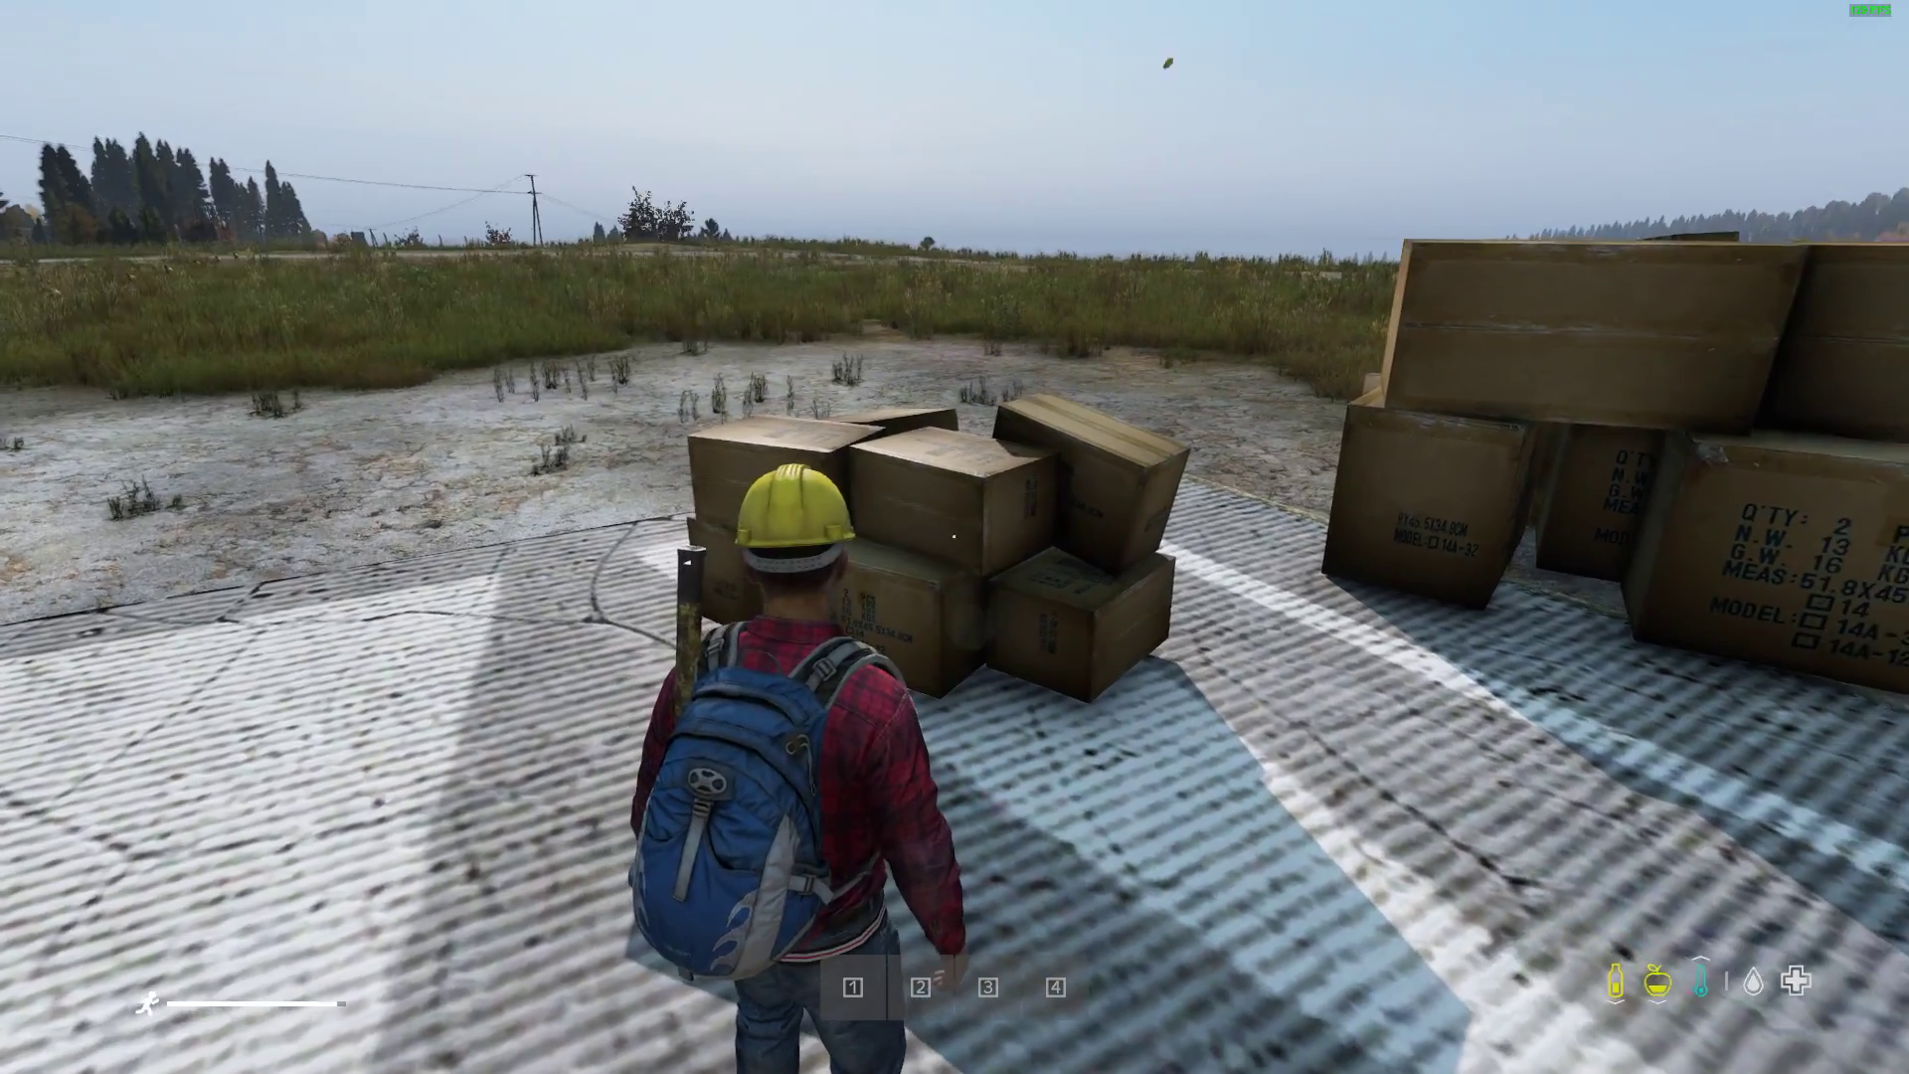
pyautogui.hotkey('ctrl', 's')
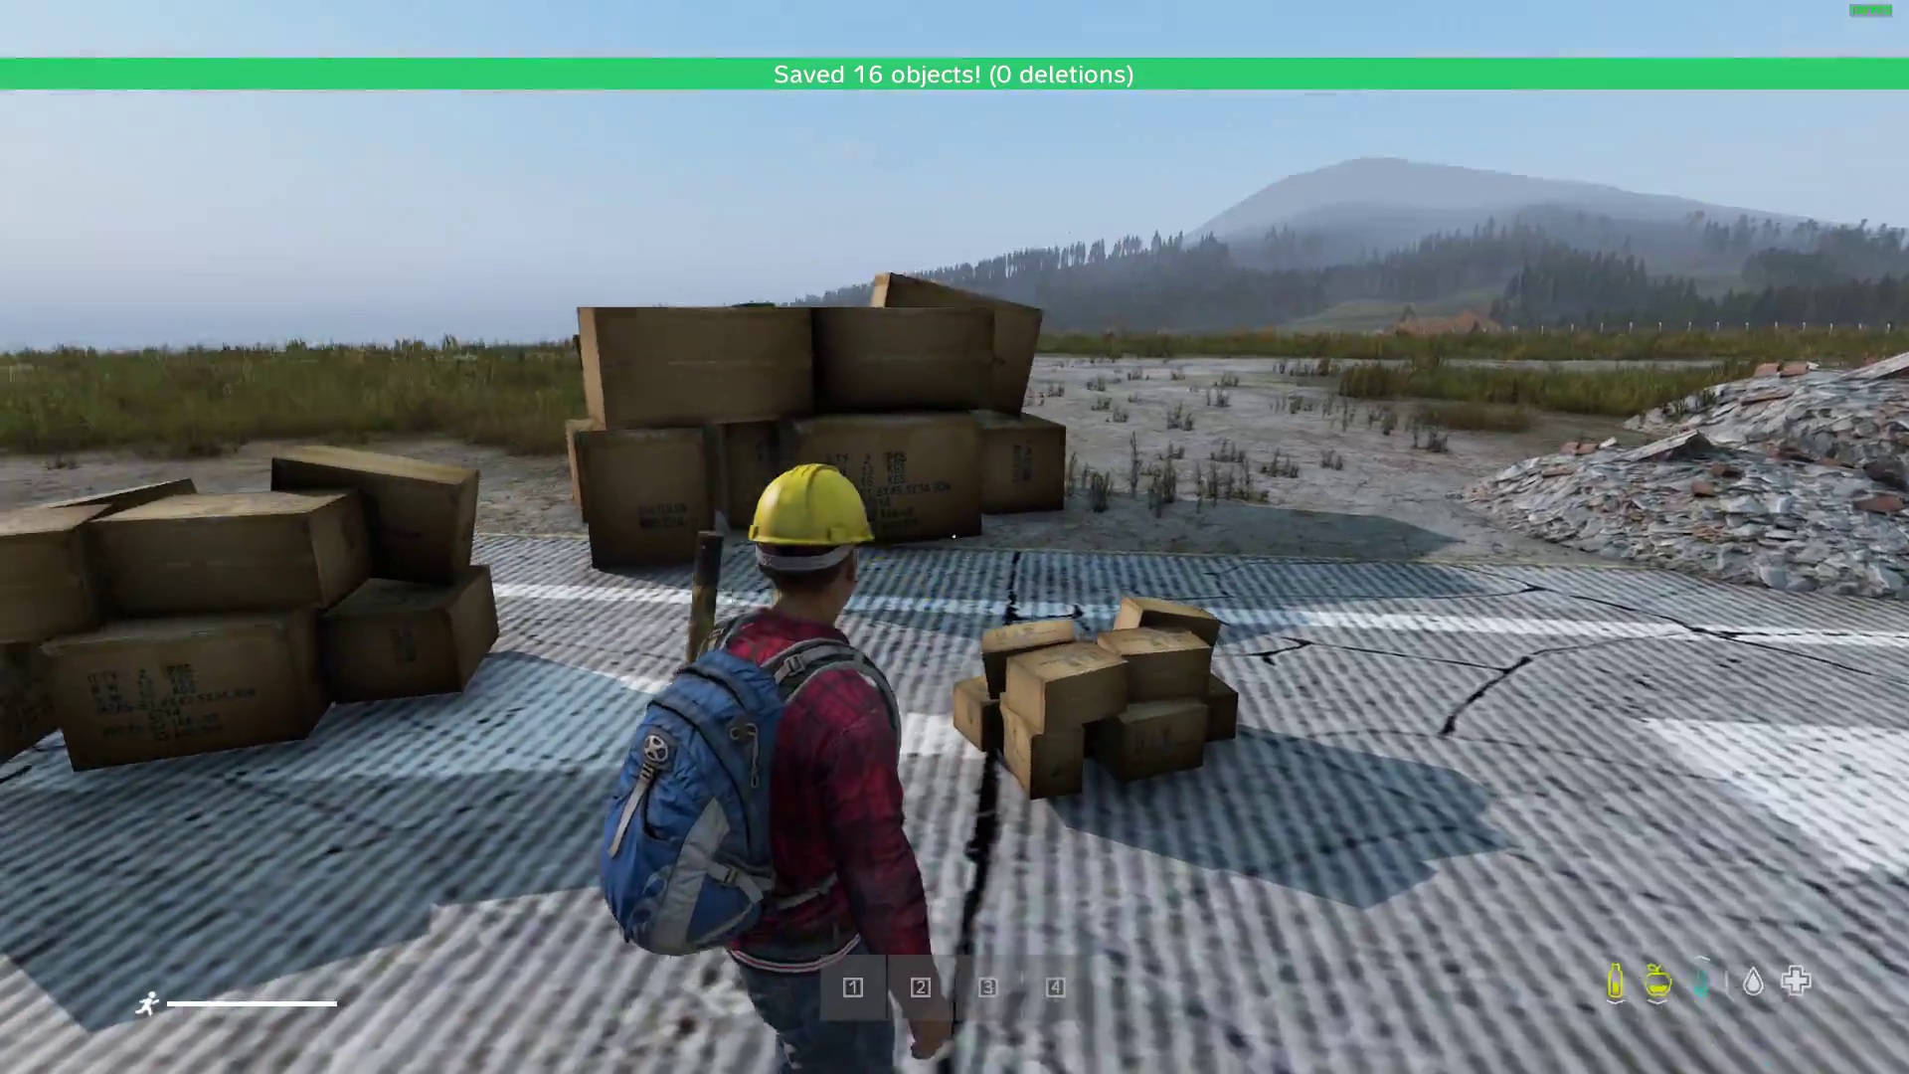
# Walk past the three brick rubble piles to compare their sizes, and save the scene.
pyautogui.press('w')
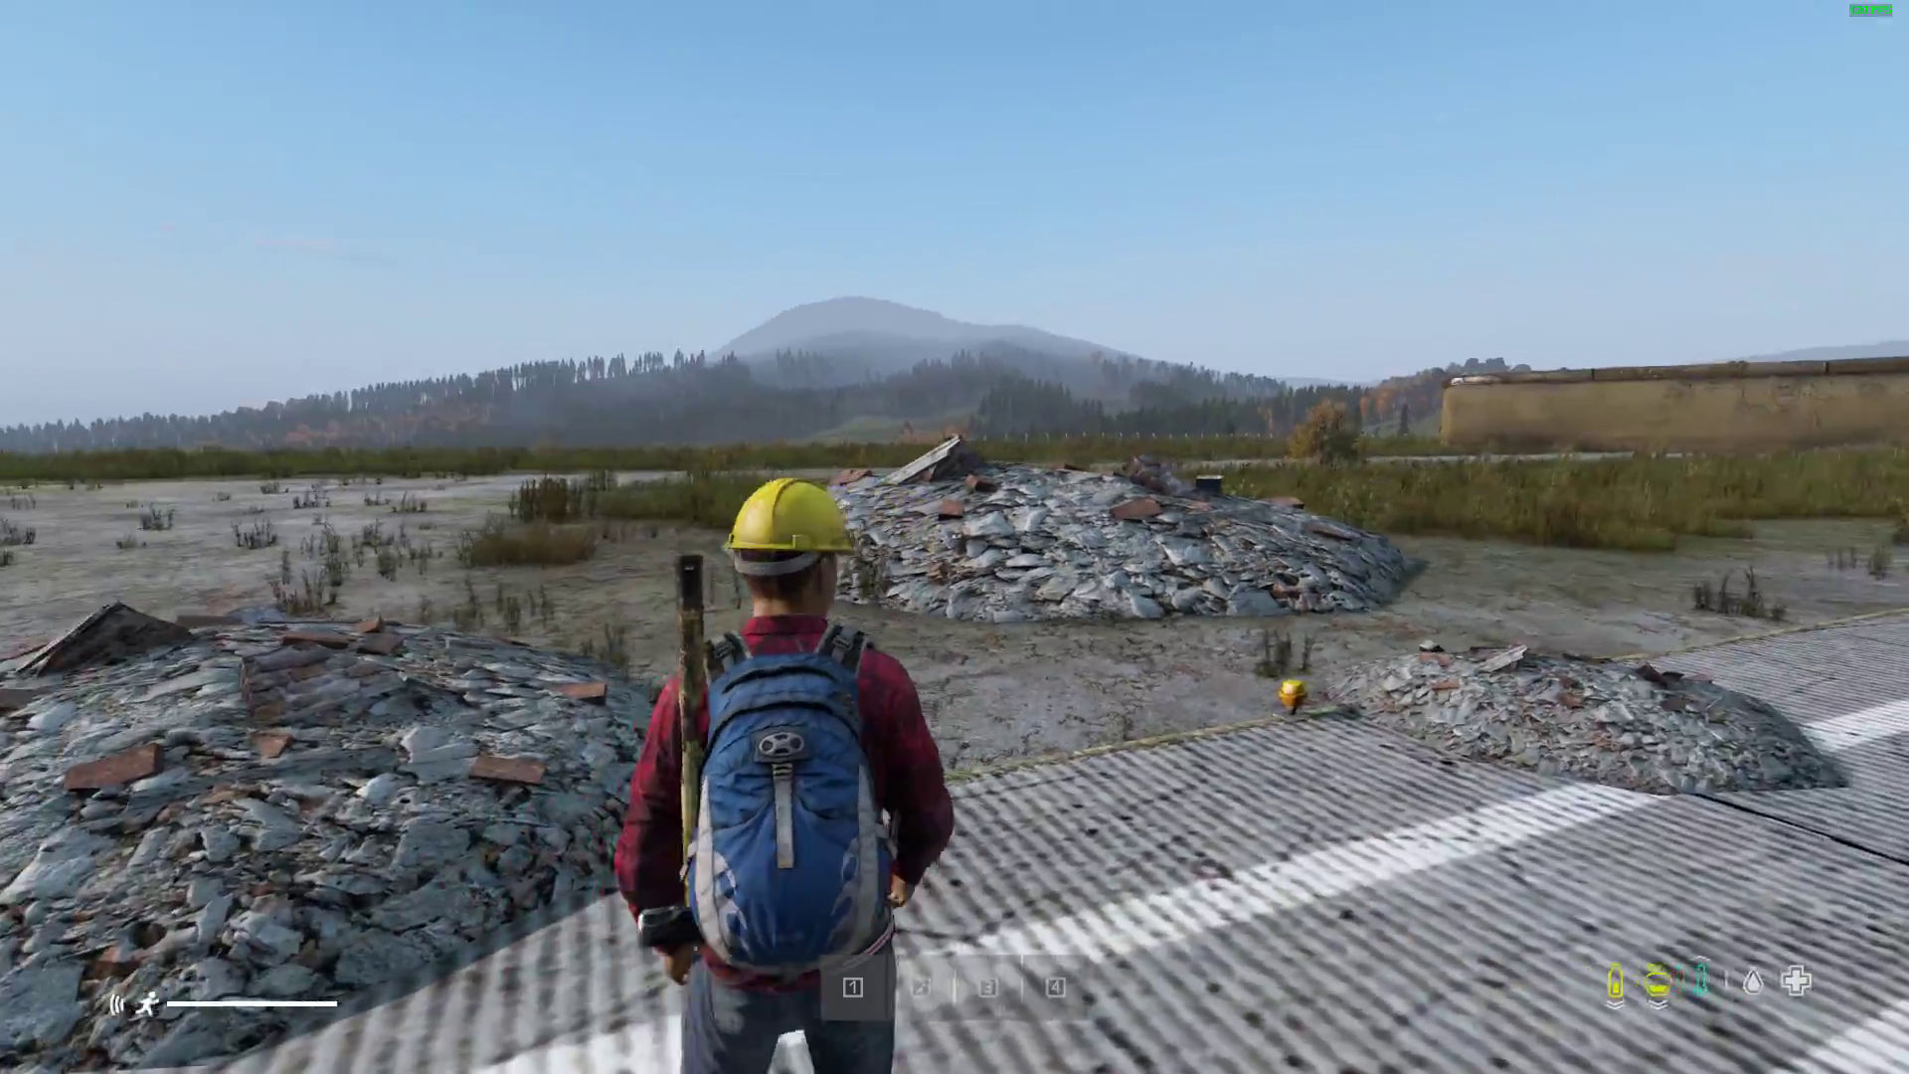
pyautogui.hotkey('ctrl', 's')
pyautogui.press('w')
pyautogui.press('w')
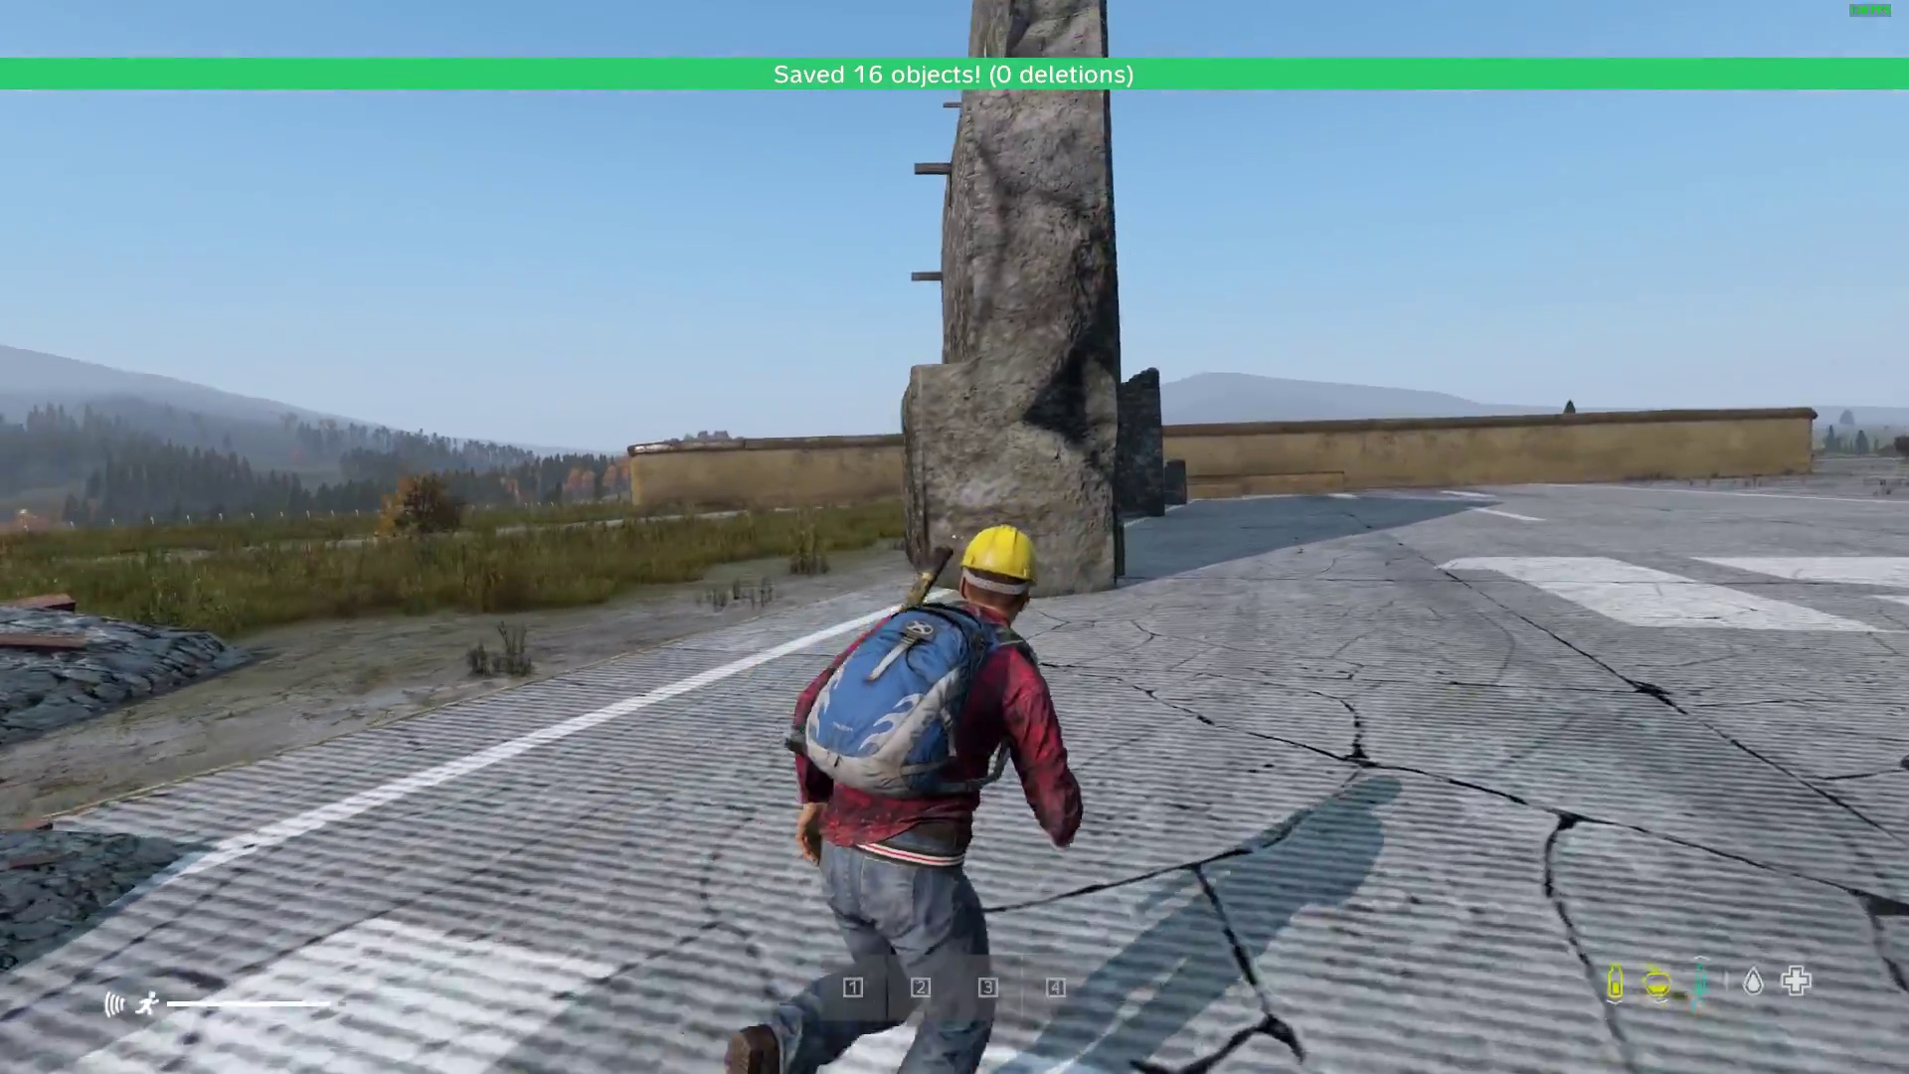
# Walk along the three stone castle walls from the largest to the smallest to compare their scales.
pyautogui.press('w')
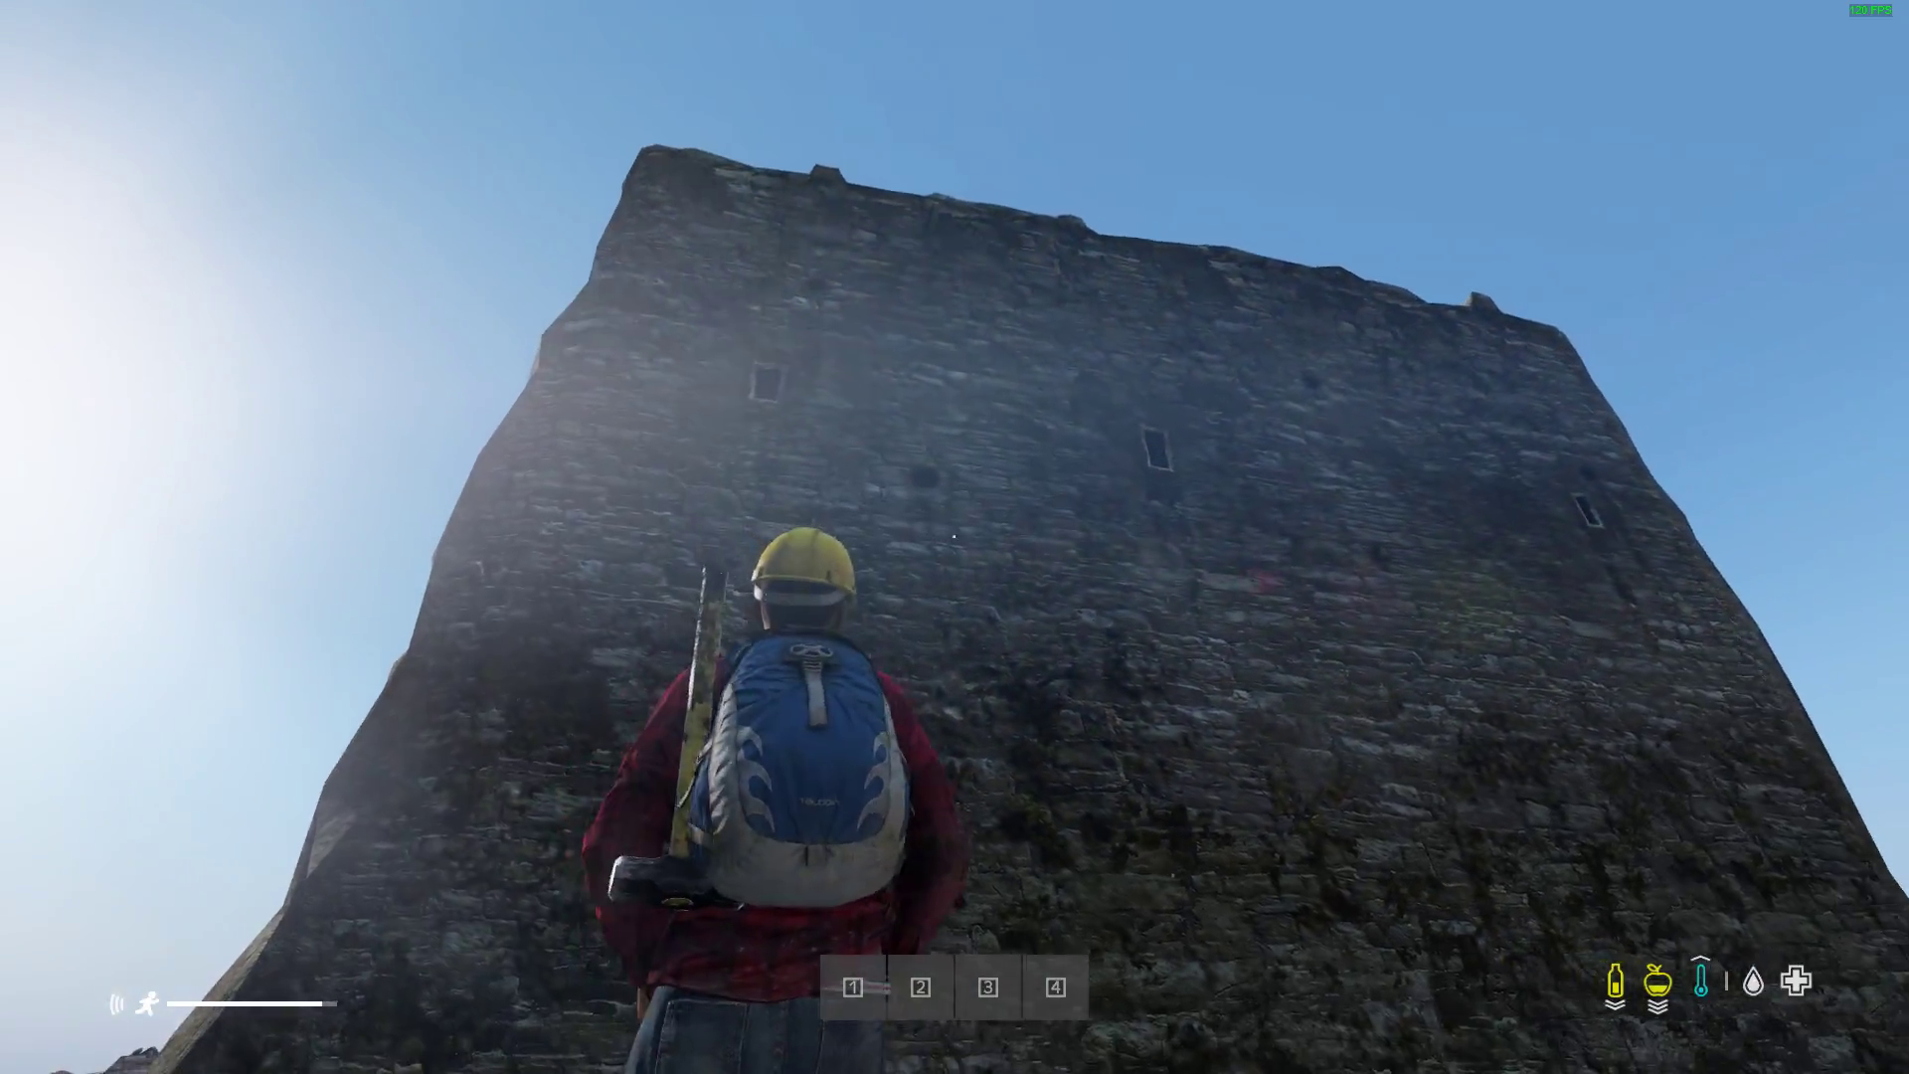
pyautogui.press('w')
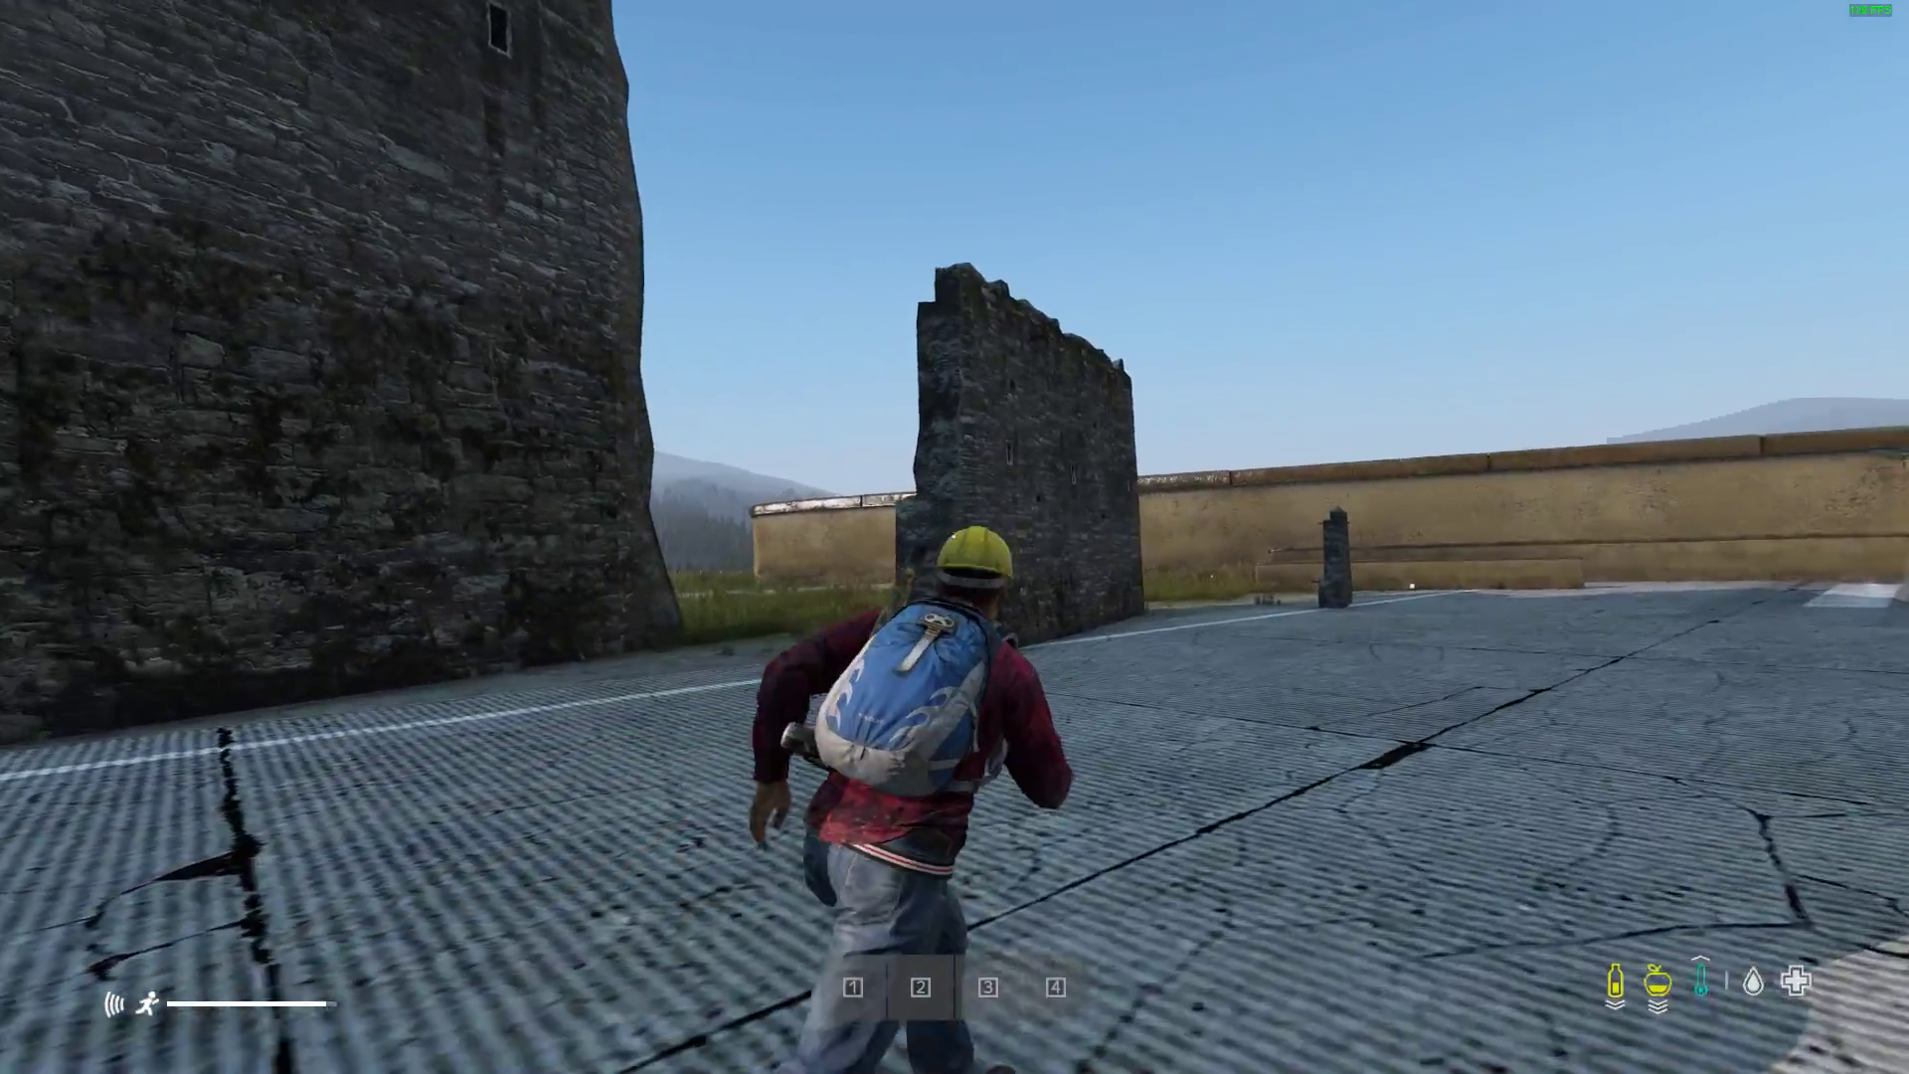
pyautogui.press('w')
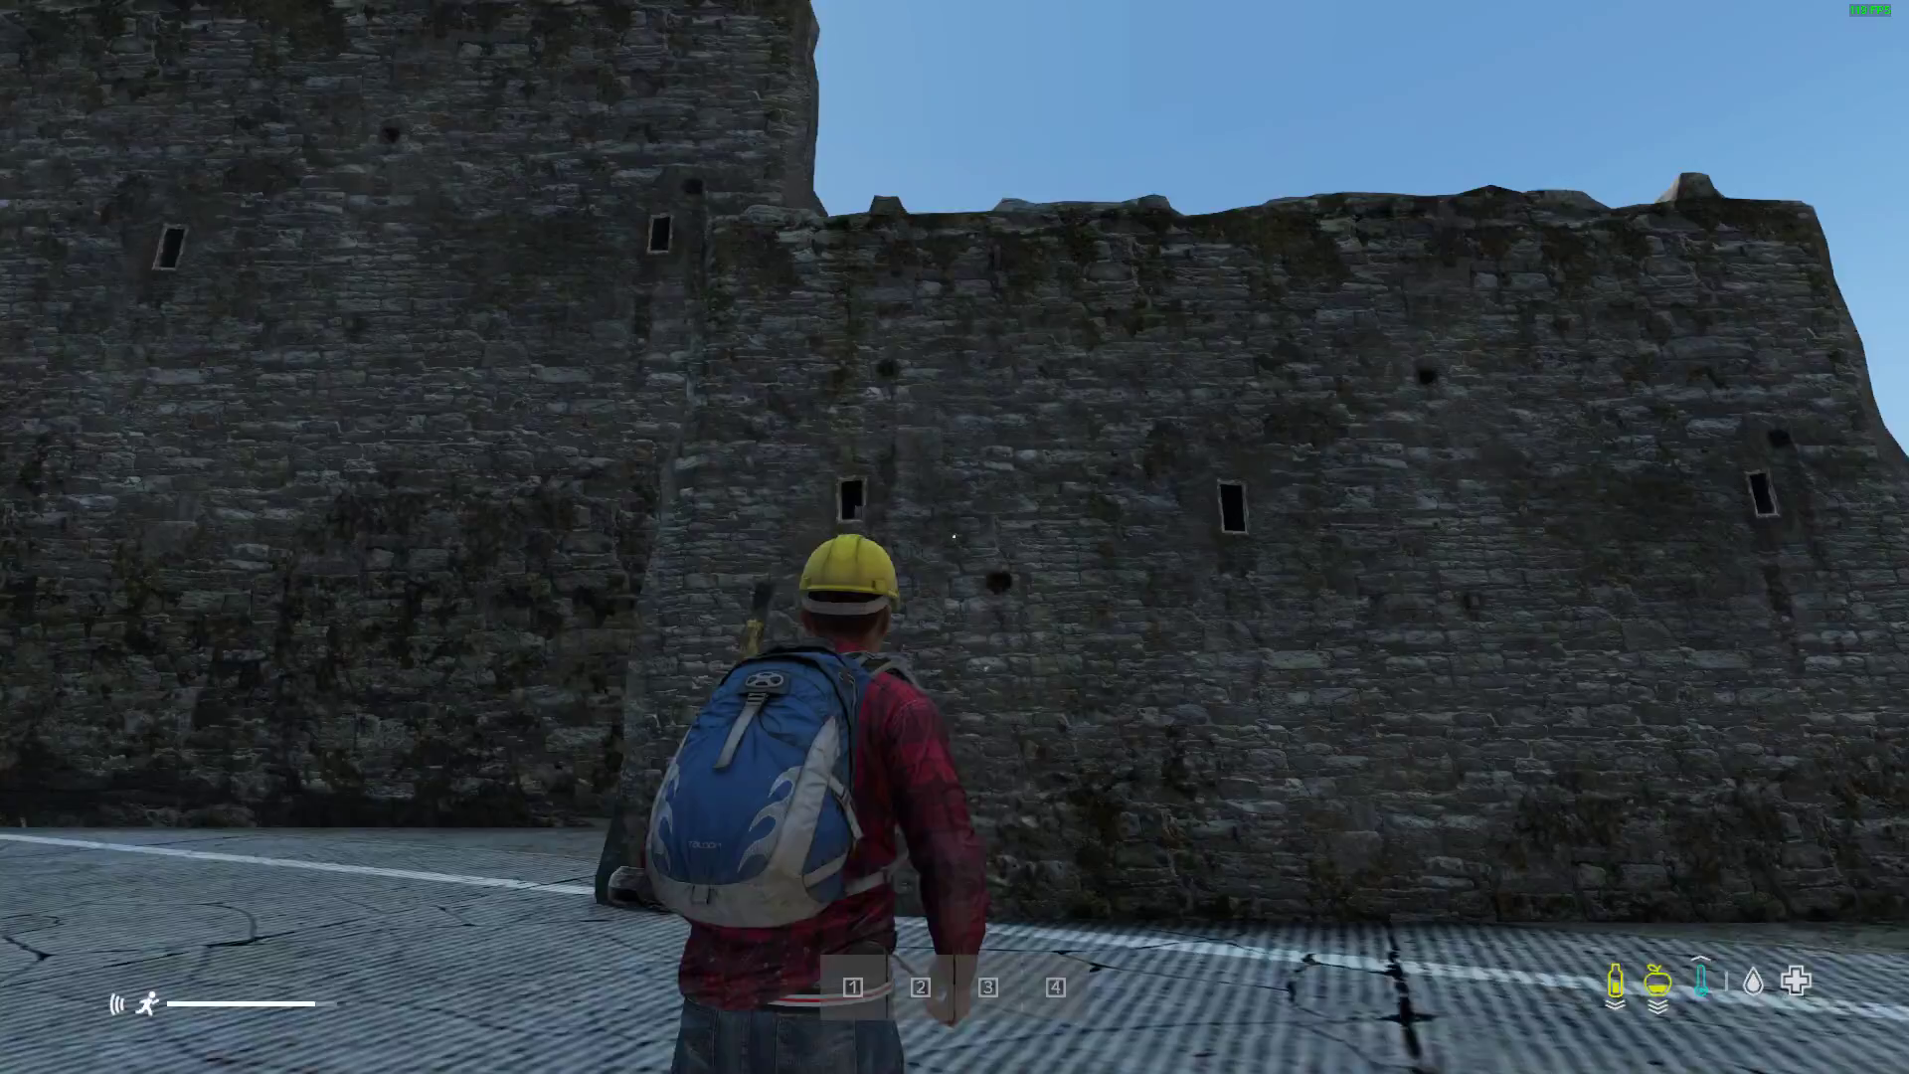
pyautogui.hotkey('ctrl', 's')
pyautogui.press('w')
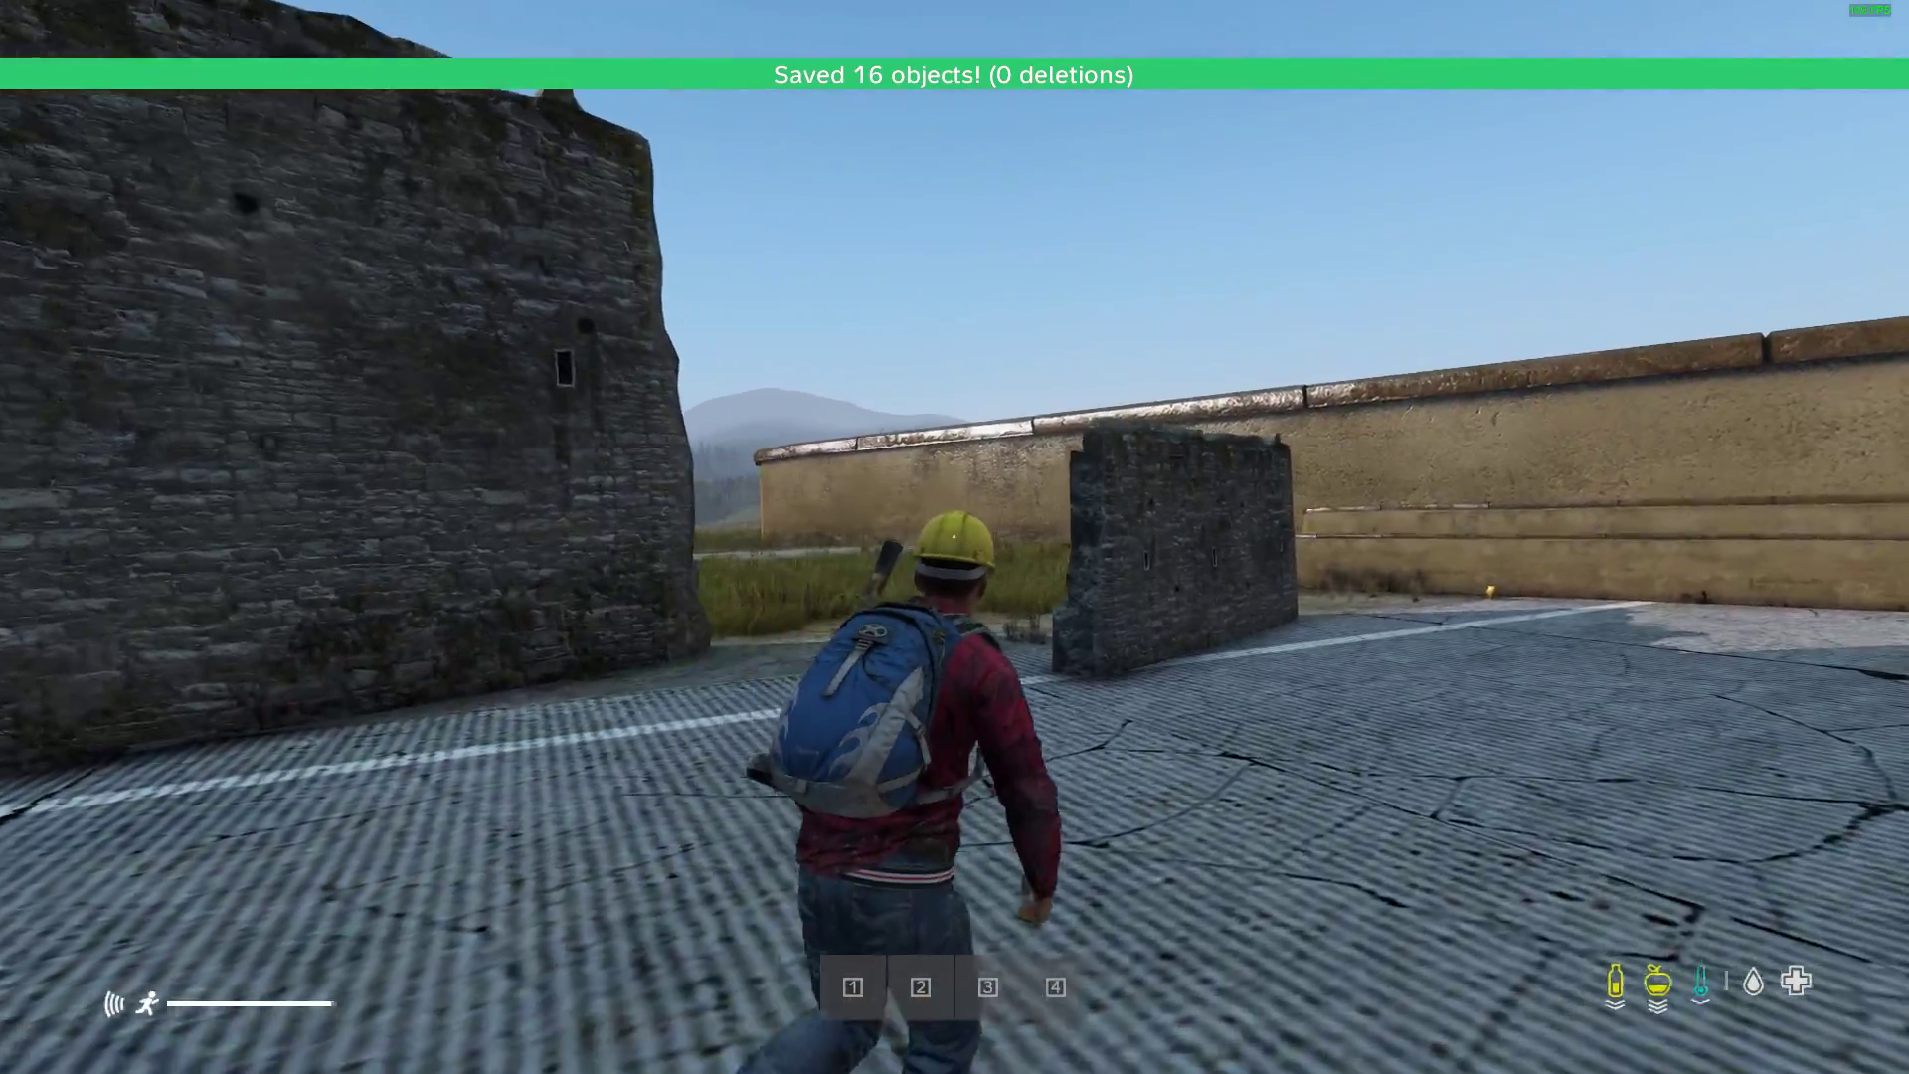
pyautogui.press('w')
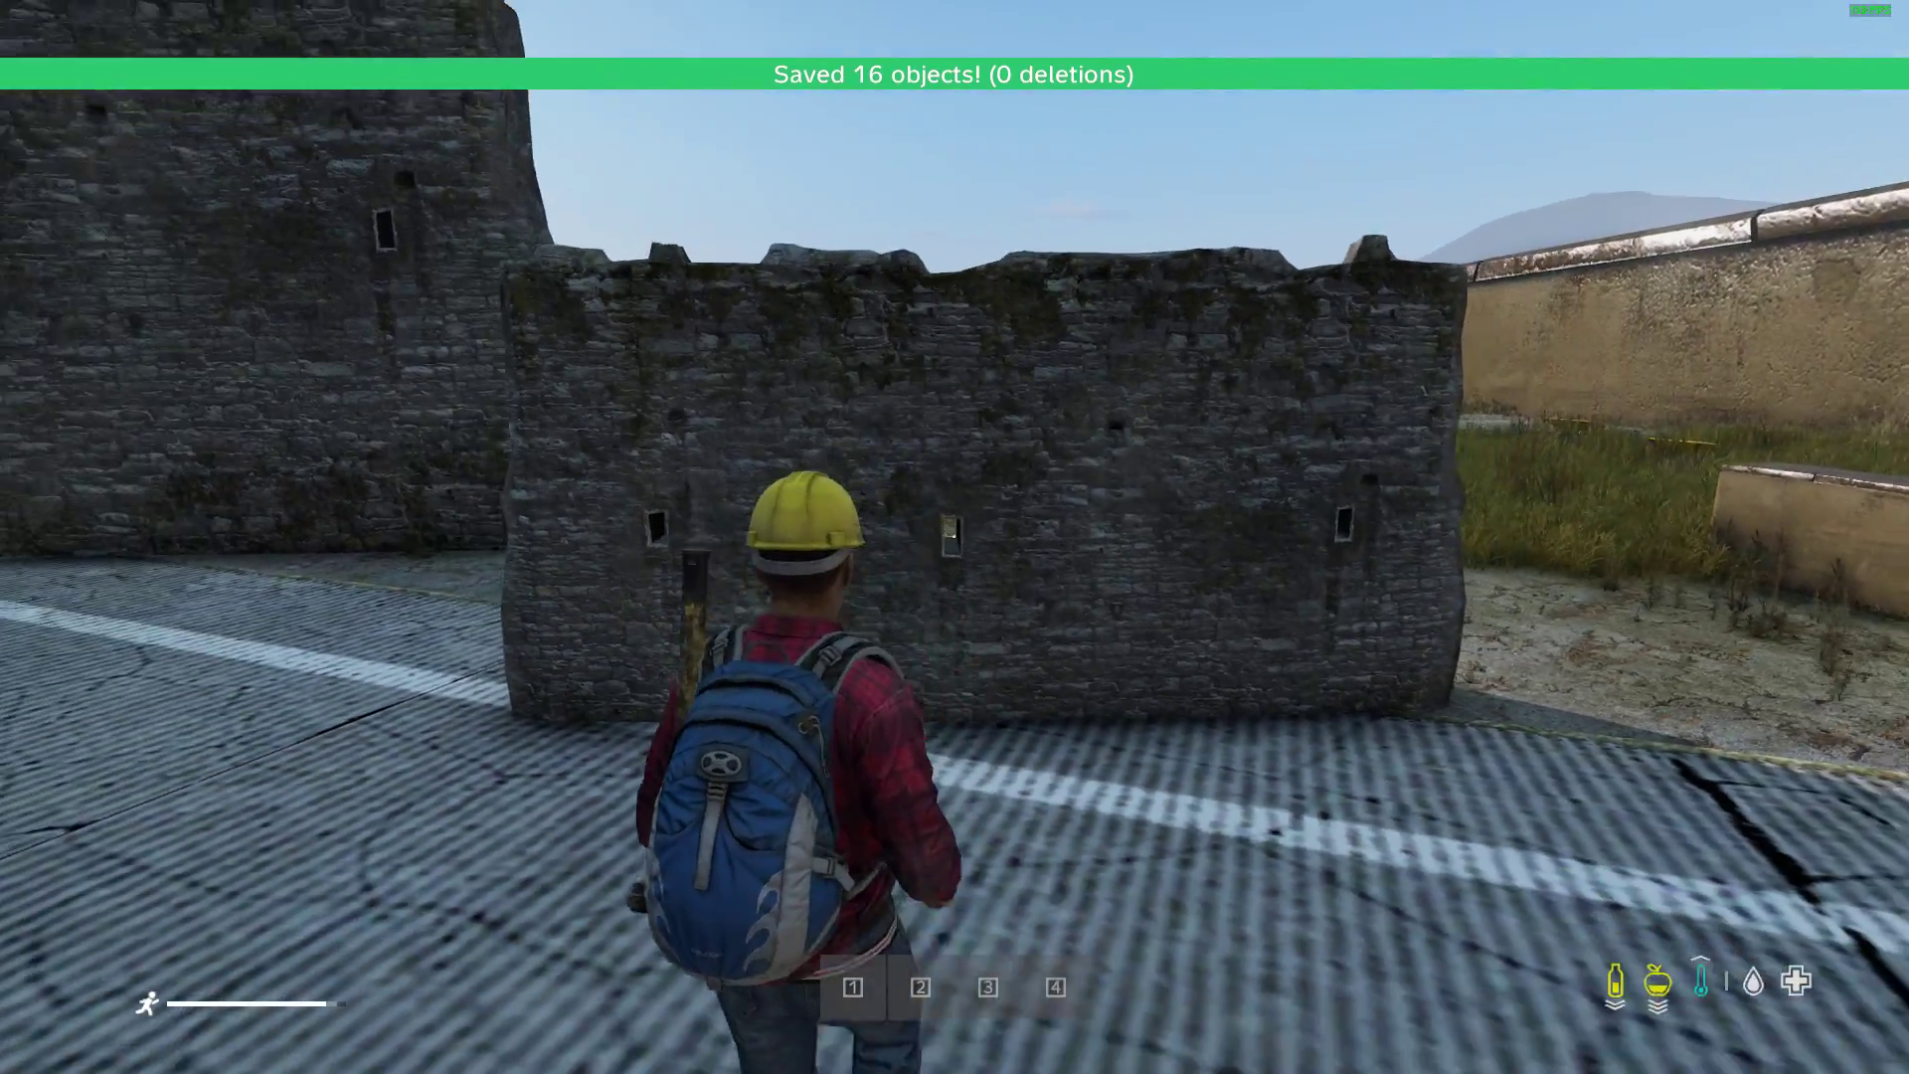
# Walk around the three platform walls to compare their heights and lengths.
pyautogui.press('w')
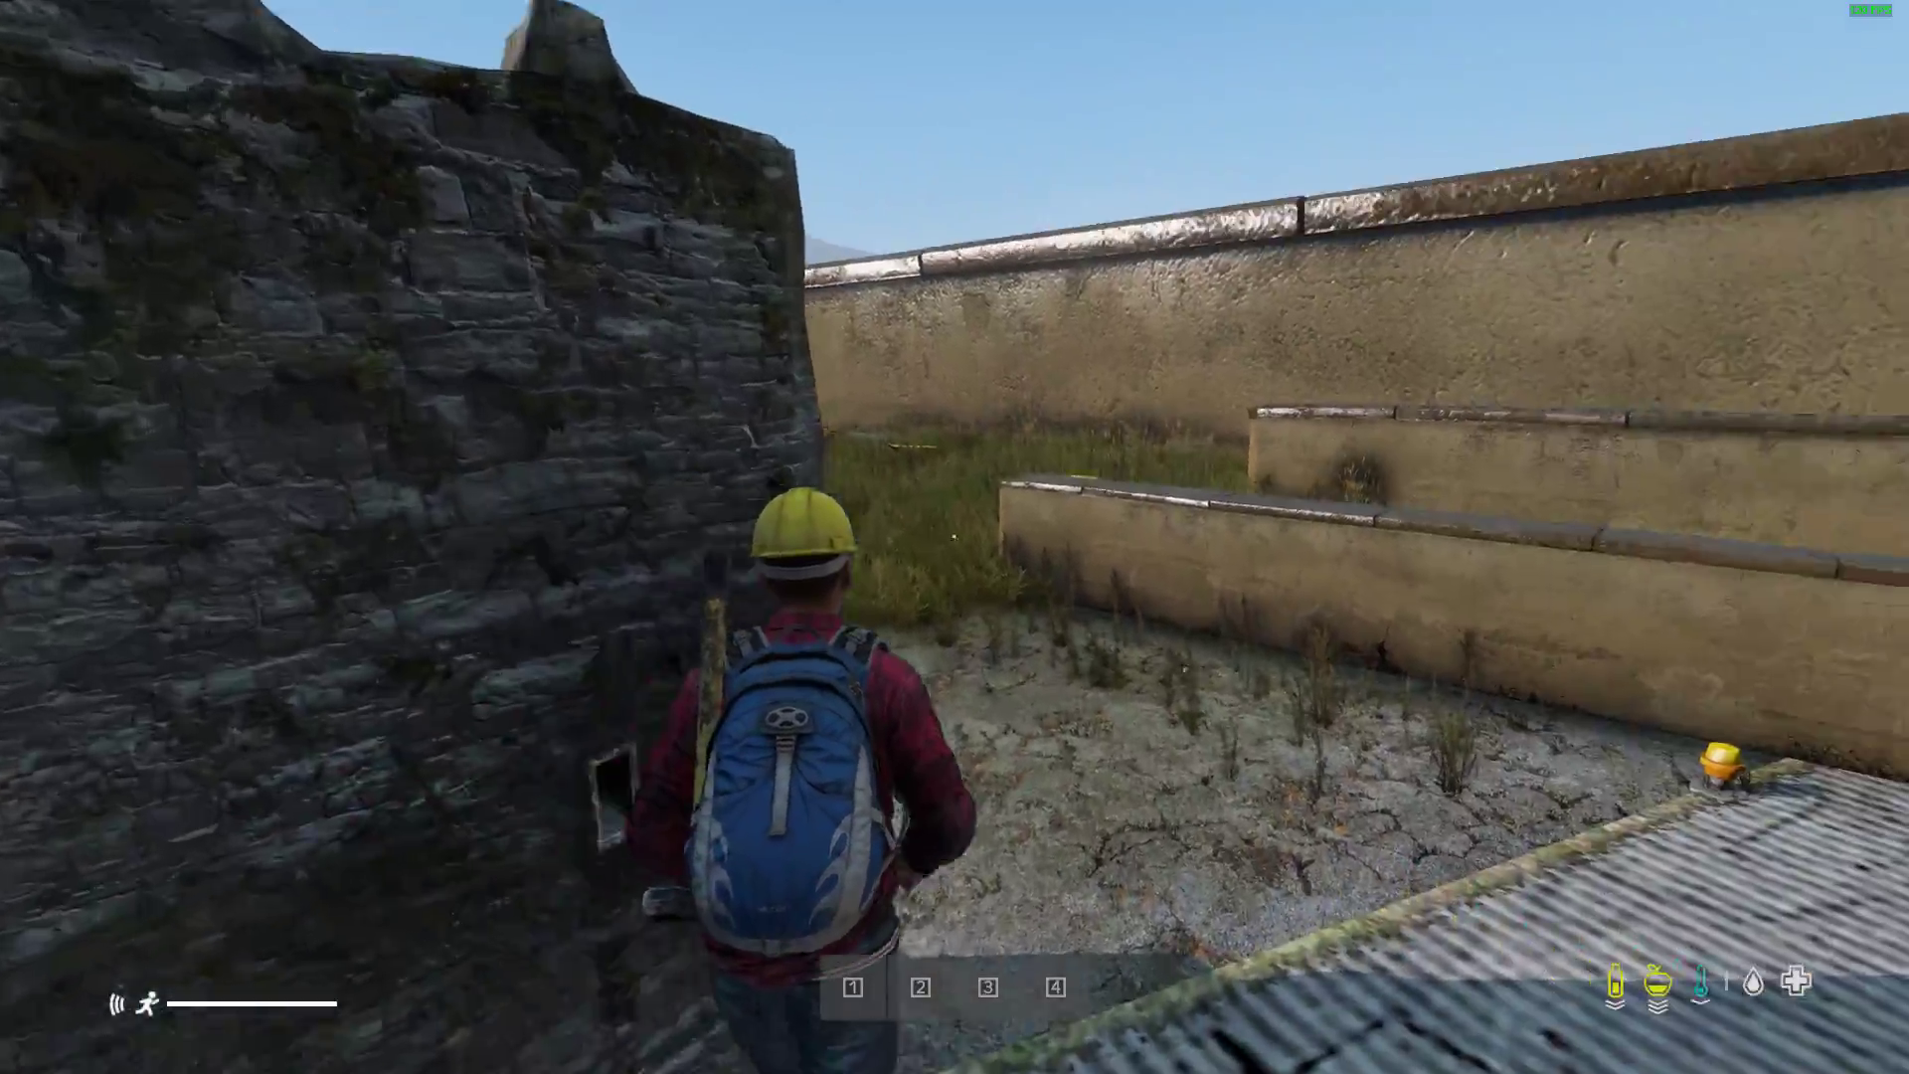
pyautogui.press('w')
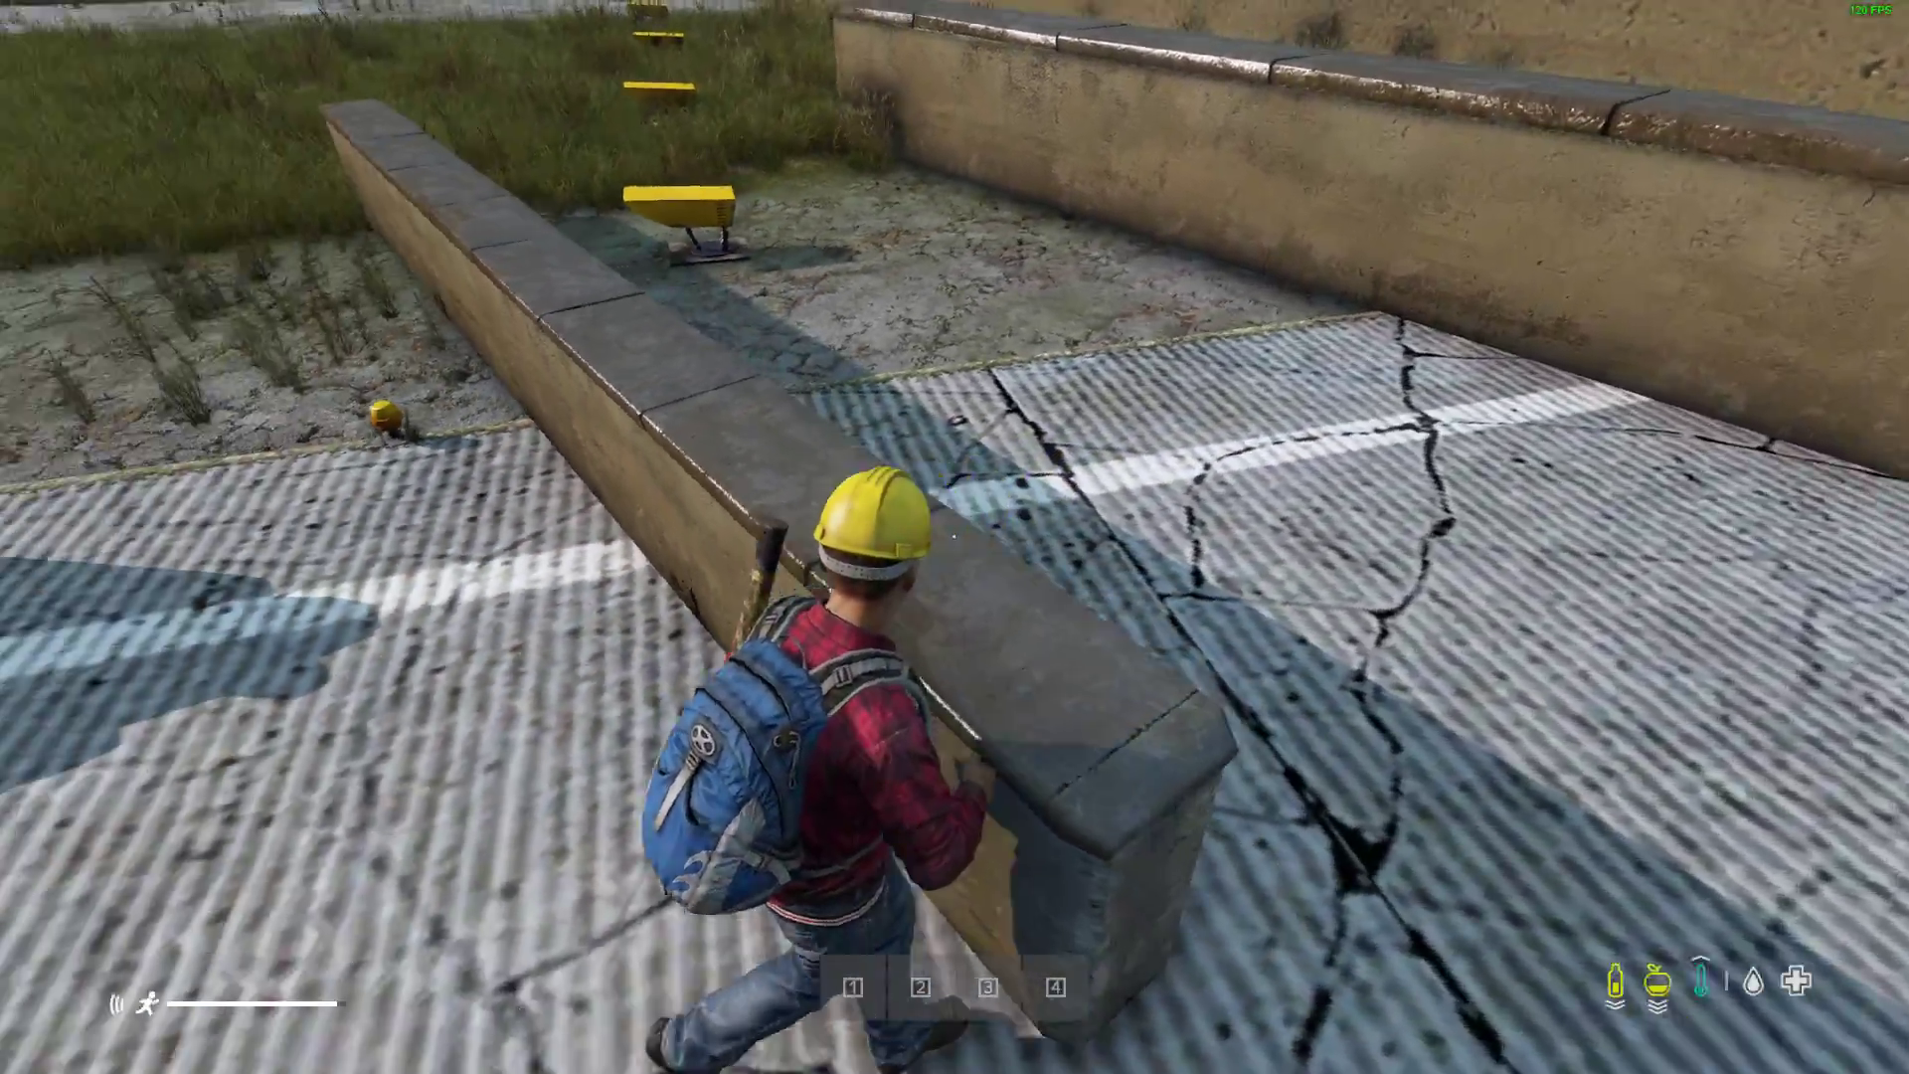
pyautogui.press('w')
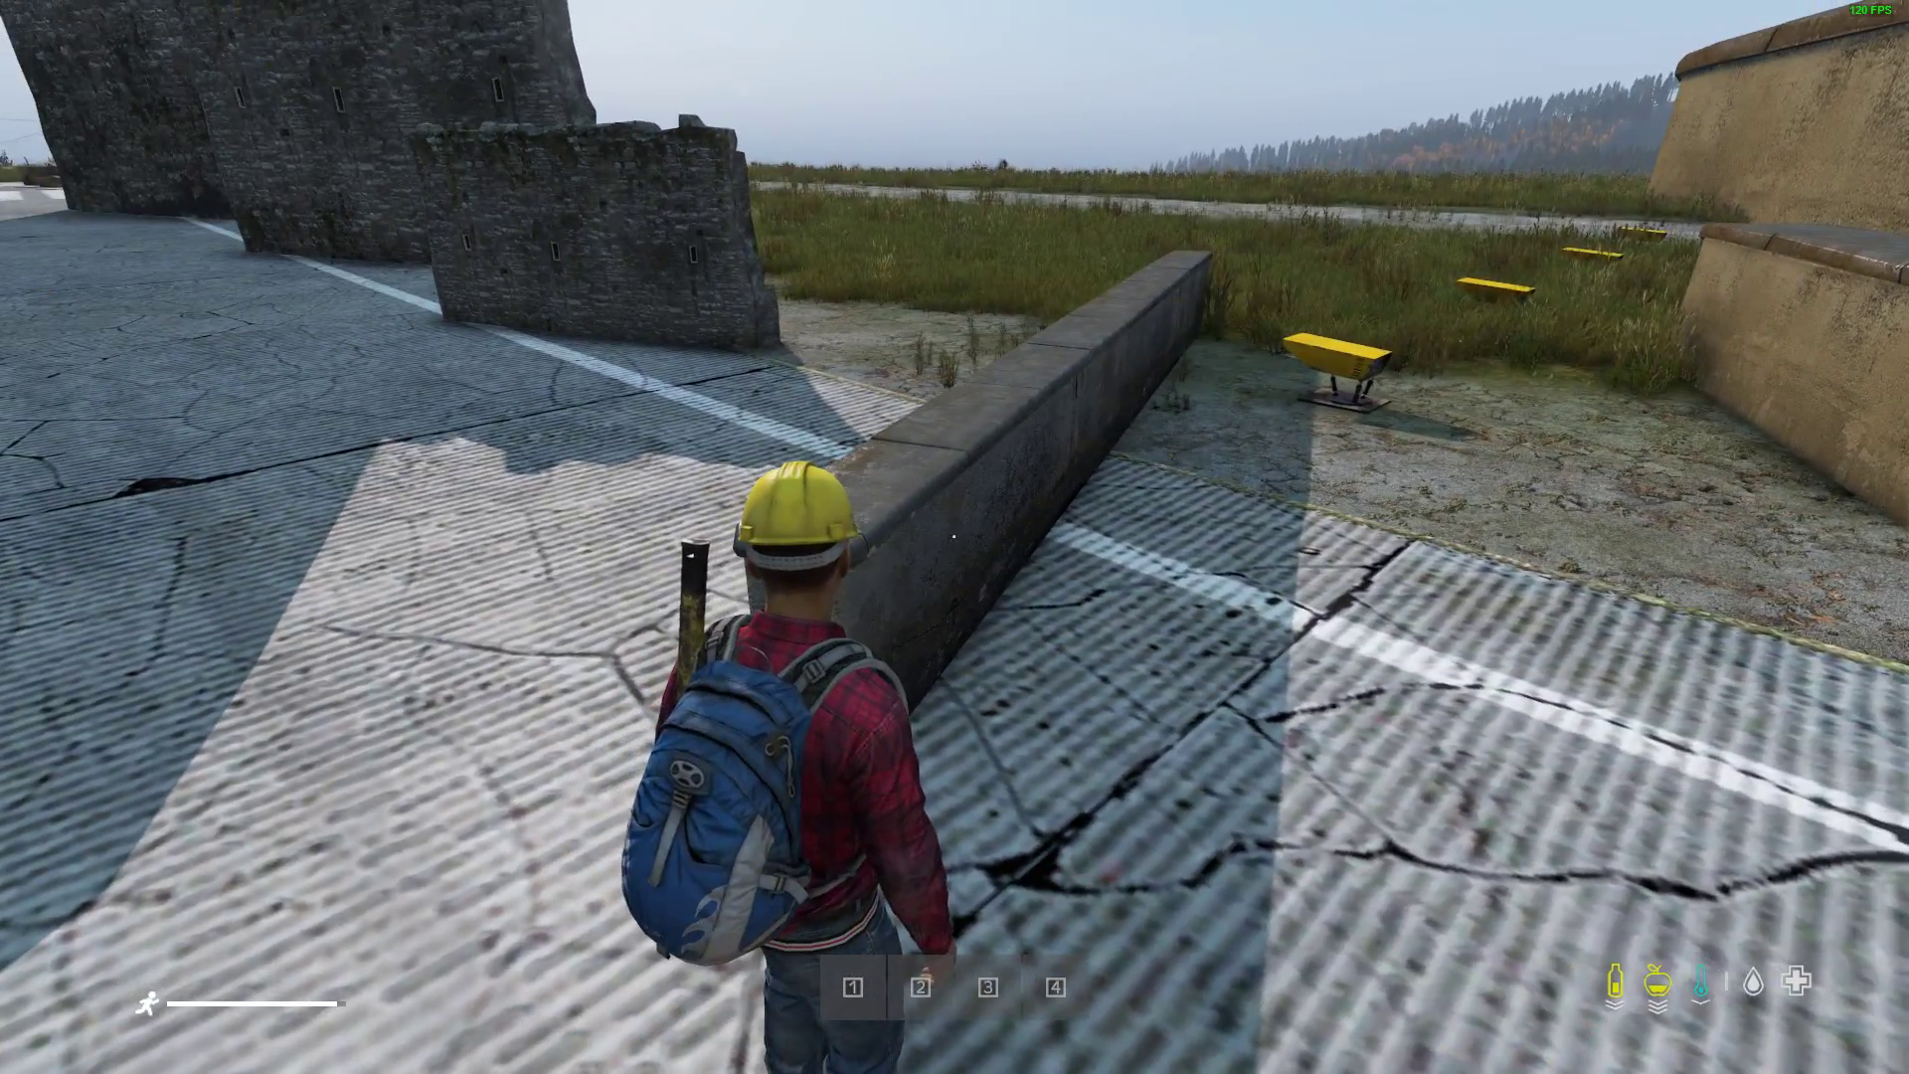
pyautogui.press('w')
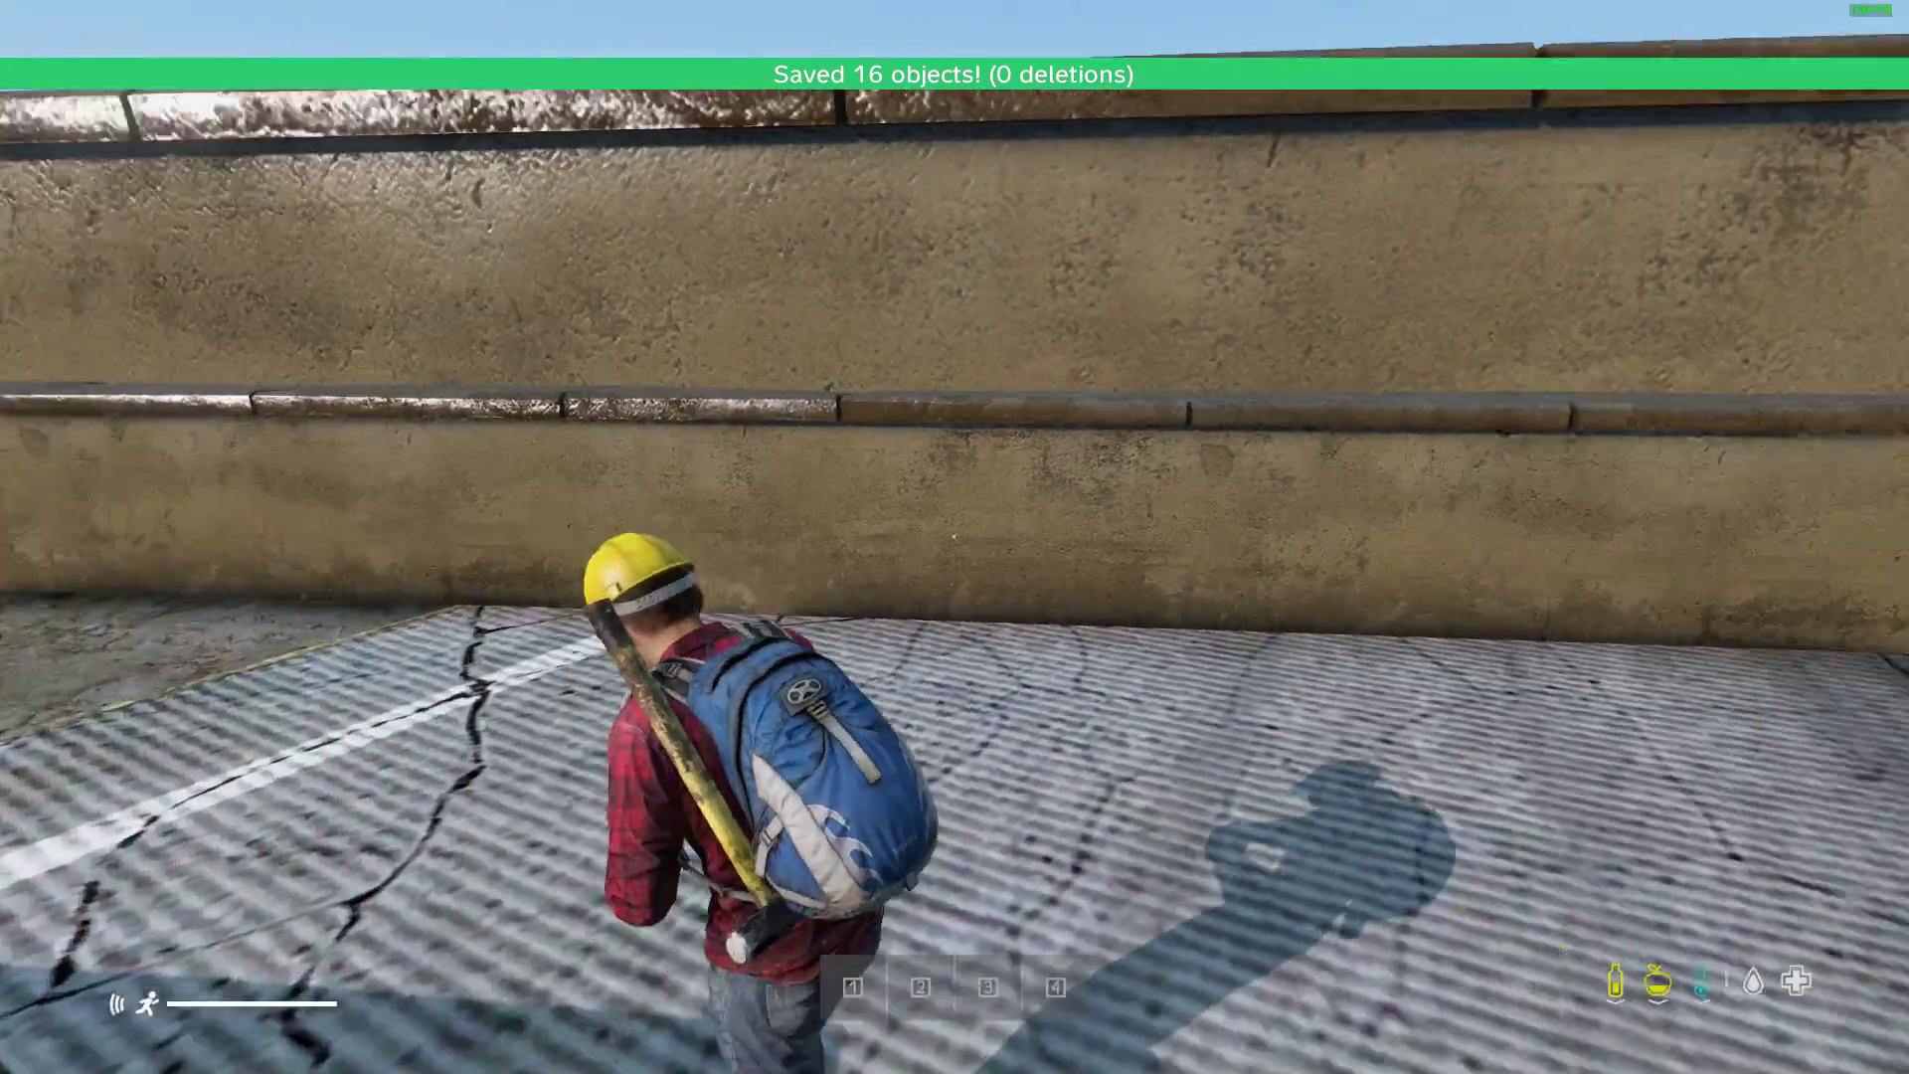
pyautogui.press('w')
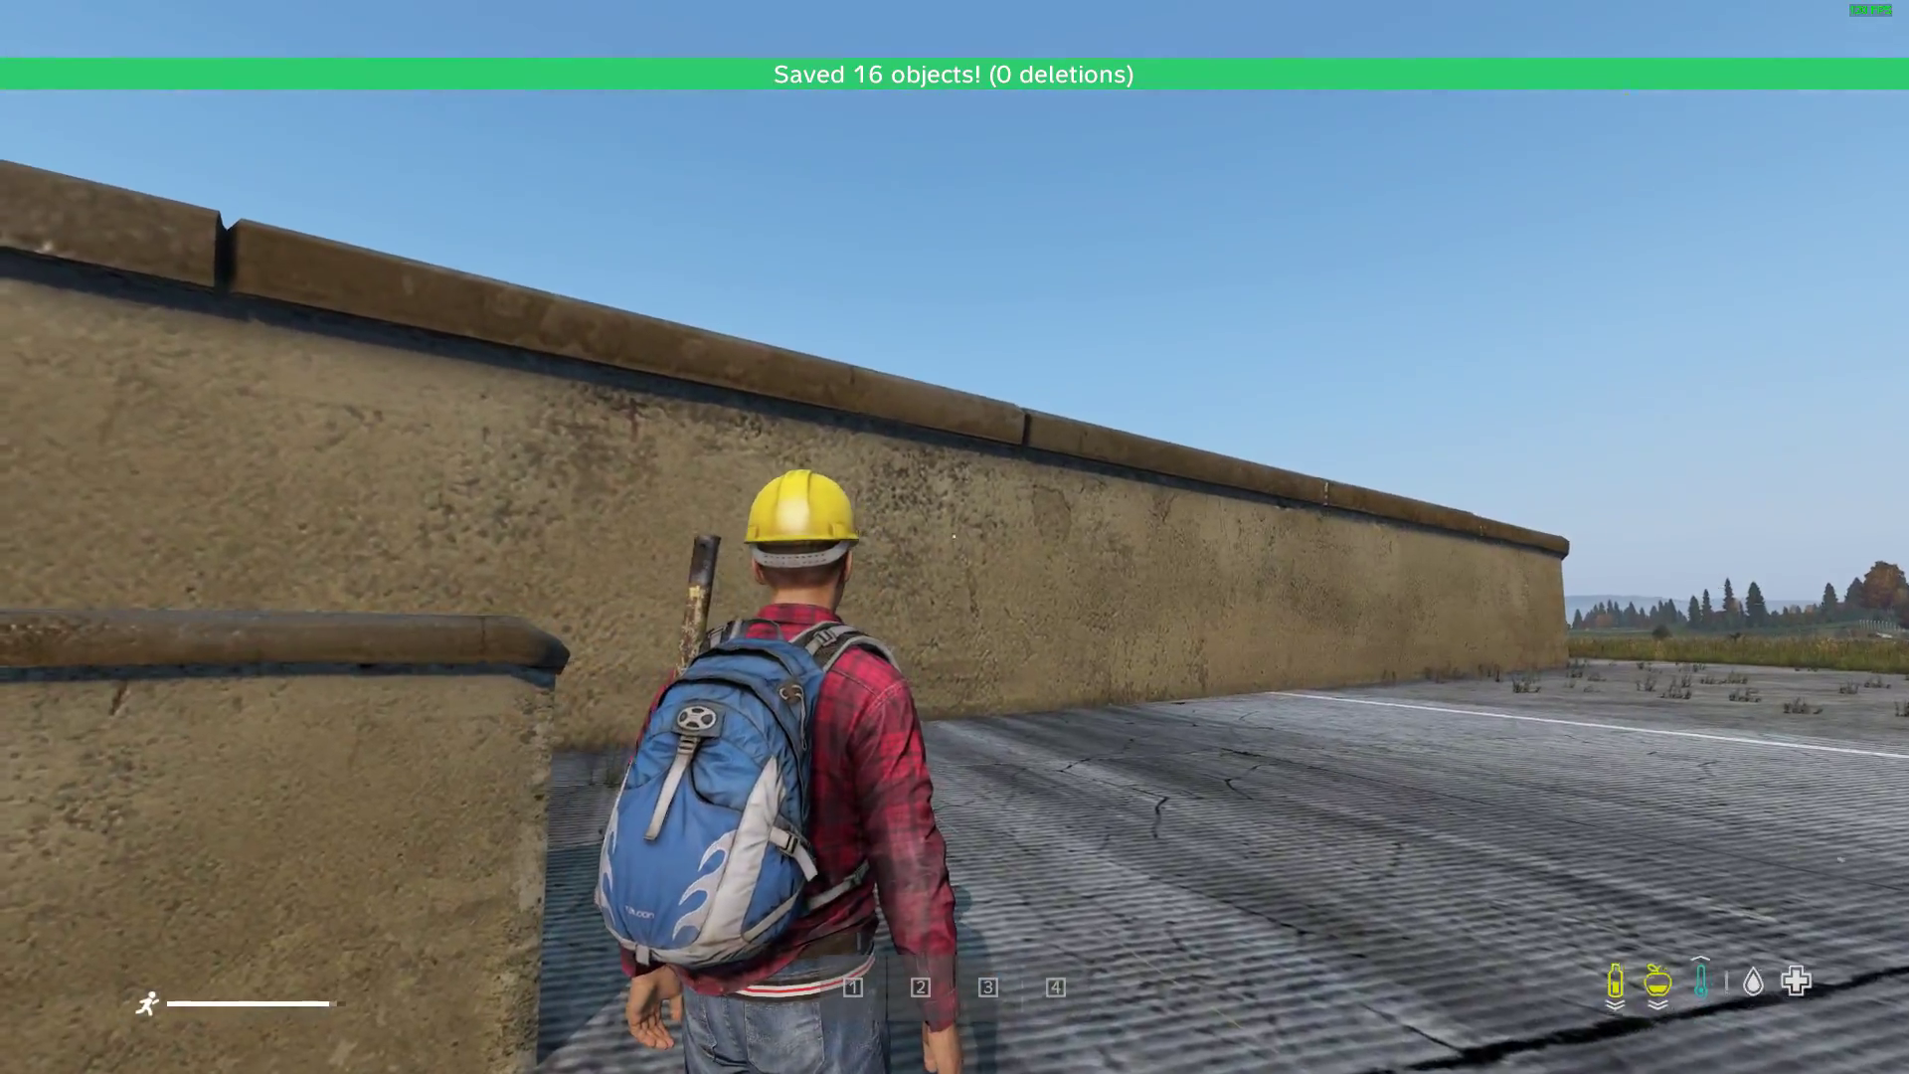
pyautogui.press('w')
pyautogui.press('w')
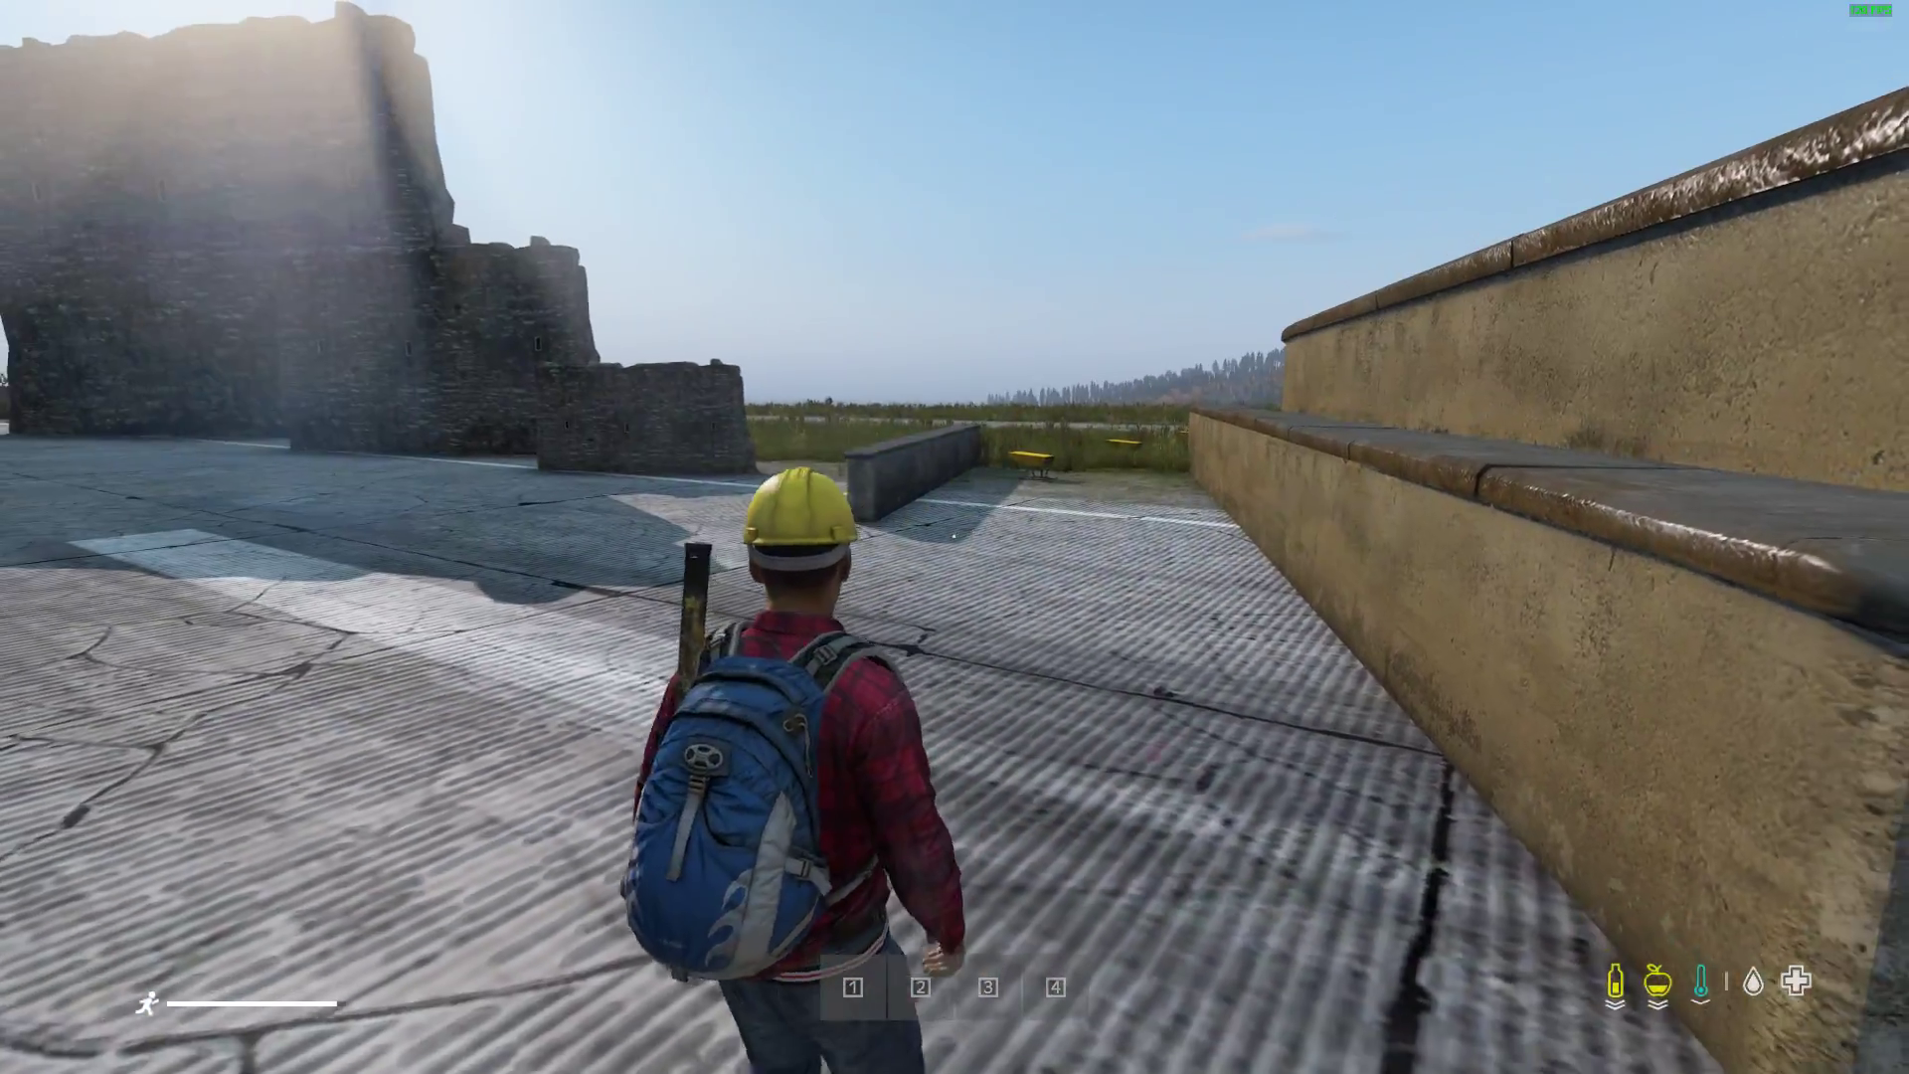
# Walk back along the runway toward the mushroom to view the castle walls together.
pyautogui.press('w')
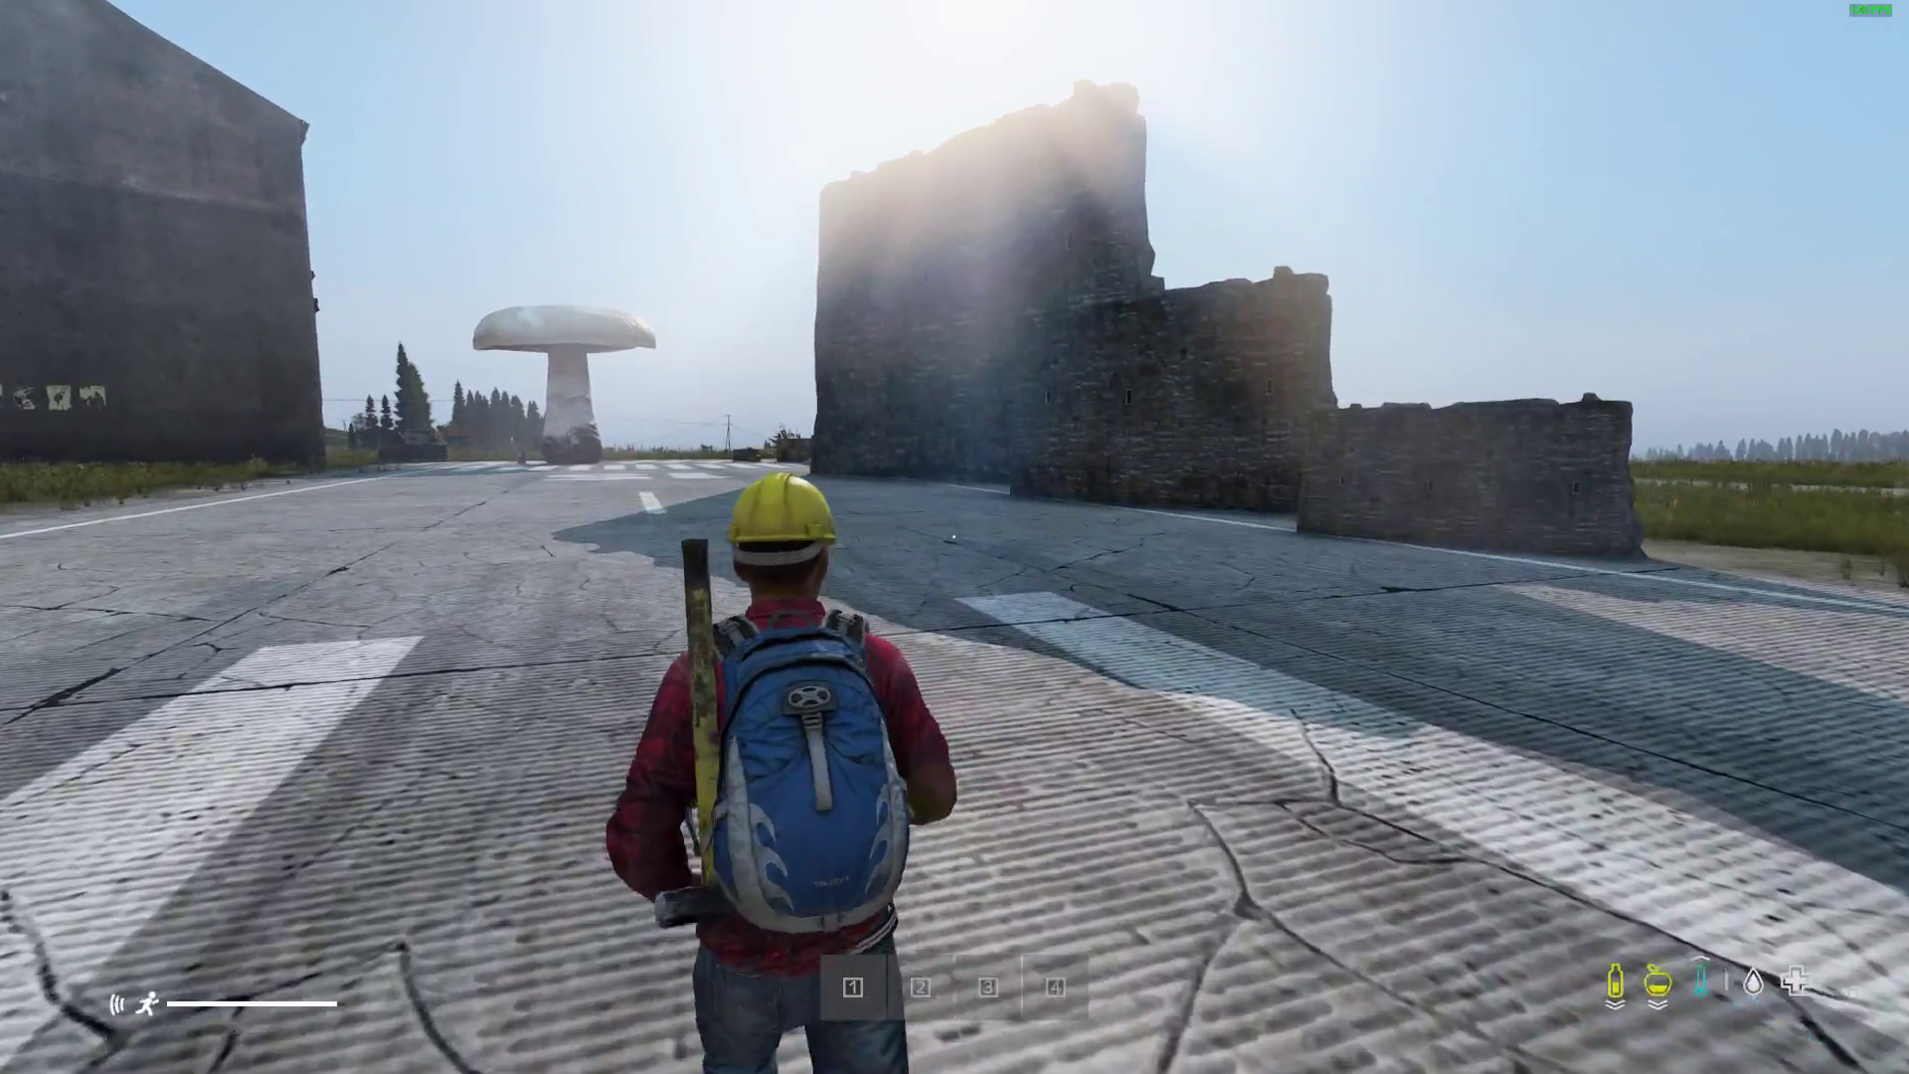
pyautogui.press('w')
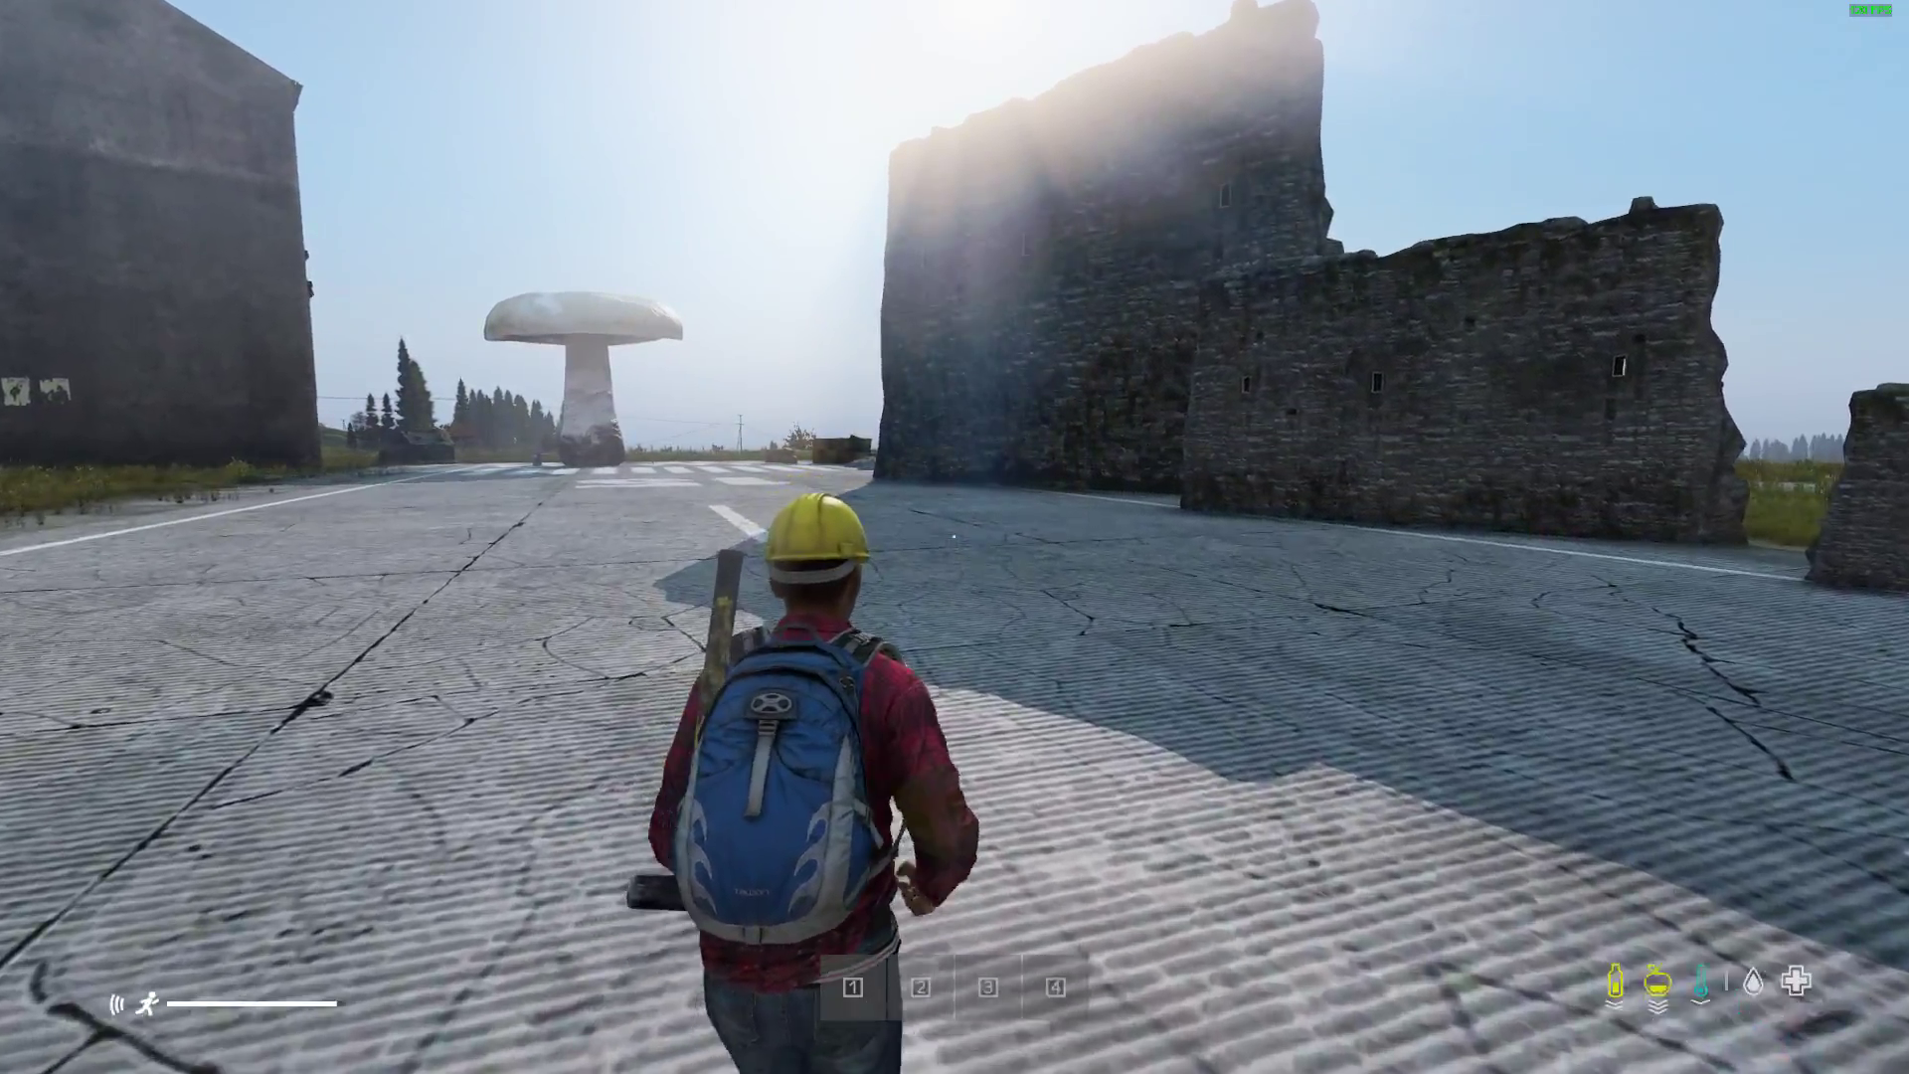
pyautogui.press('w')
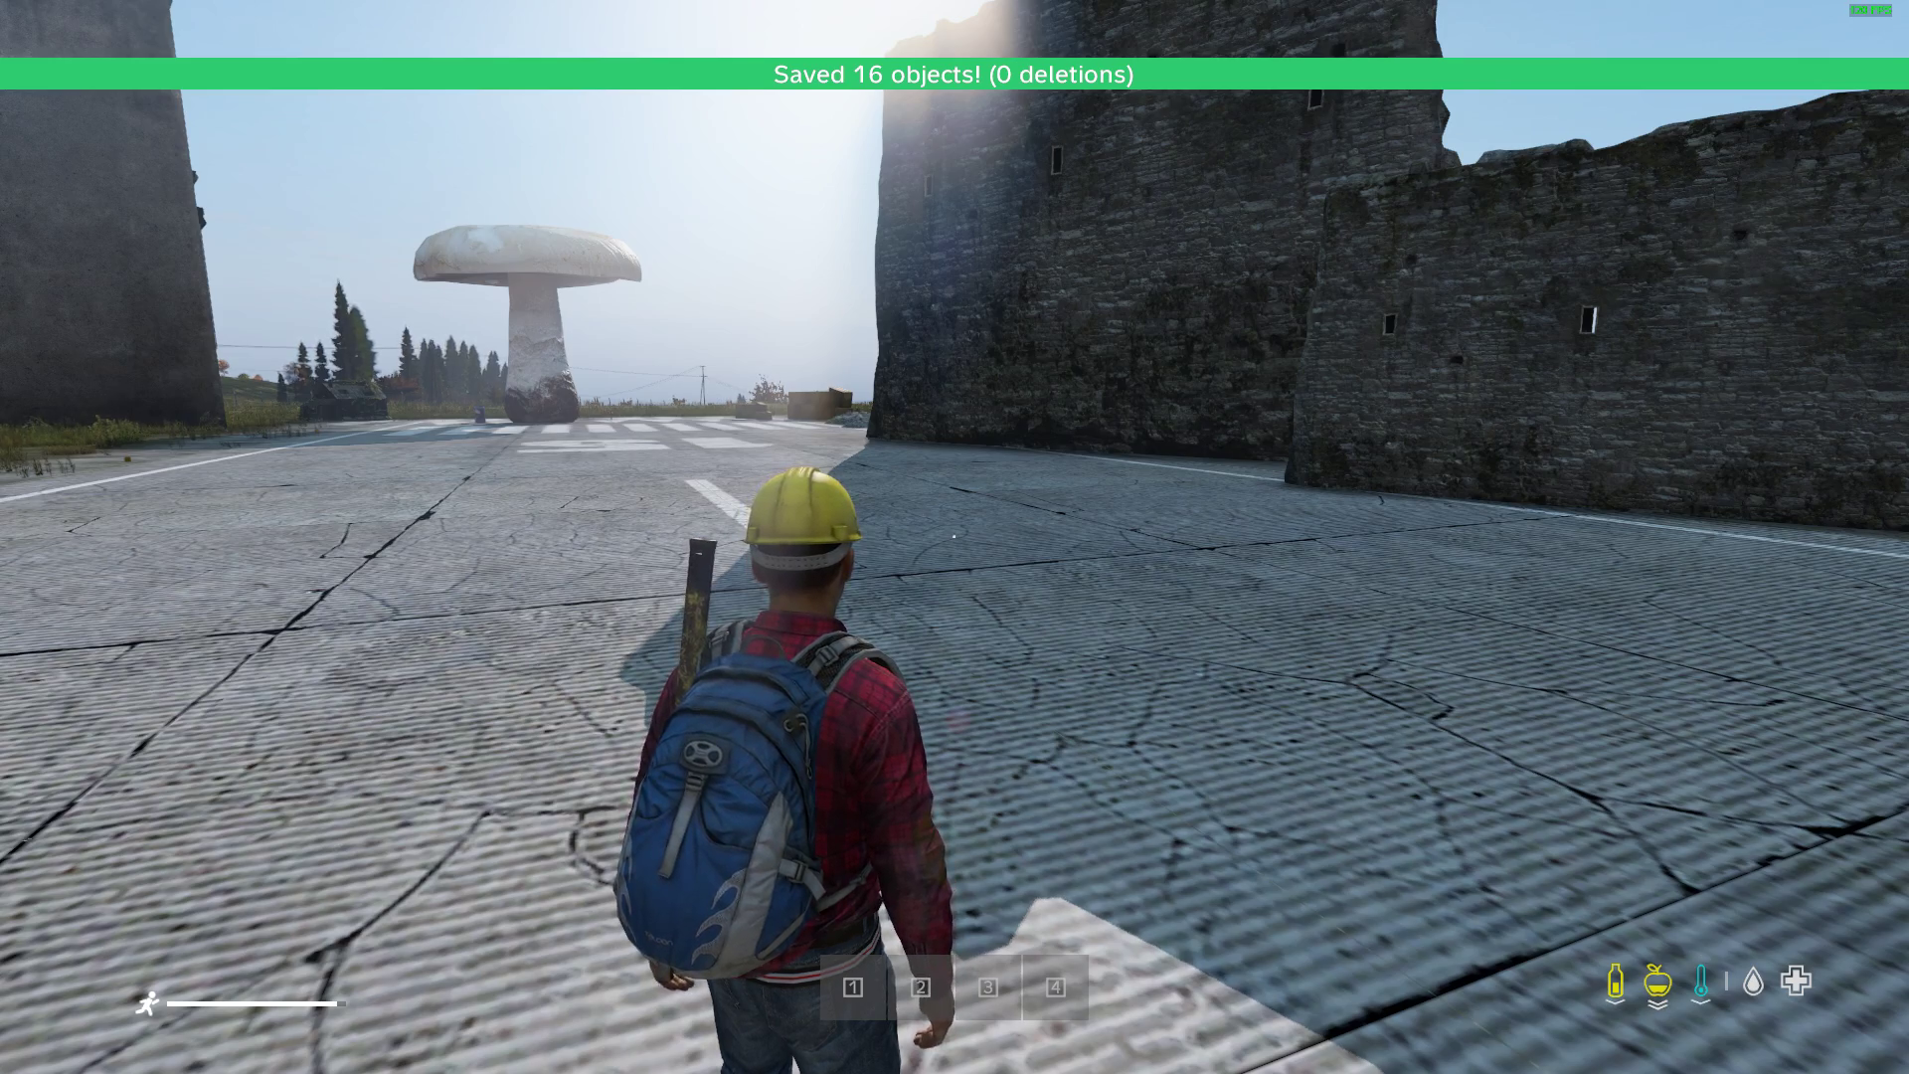
# Switch from the player to the editor view, position the camera above the runway, and save the scene.
pyautogui.press('y')
pyautogui.press('s')
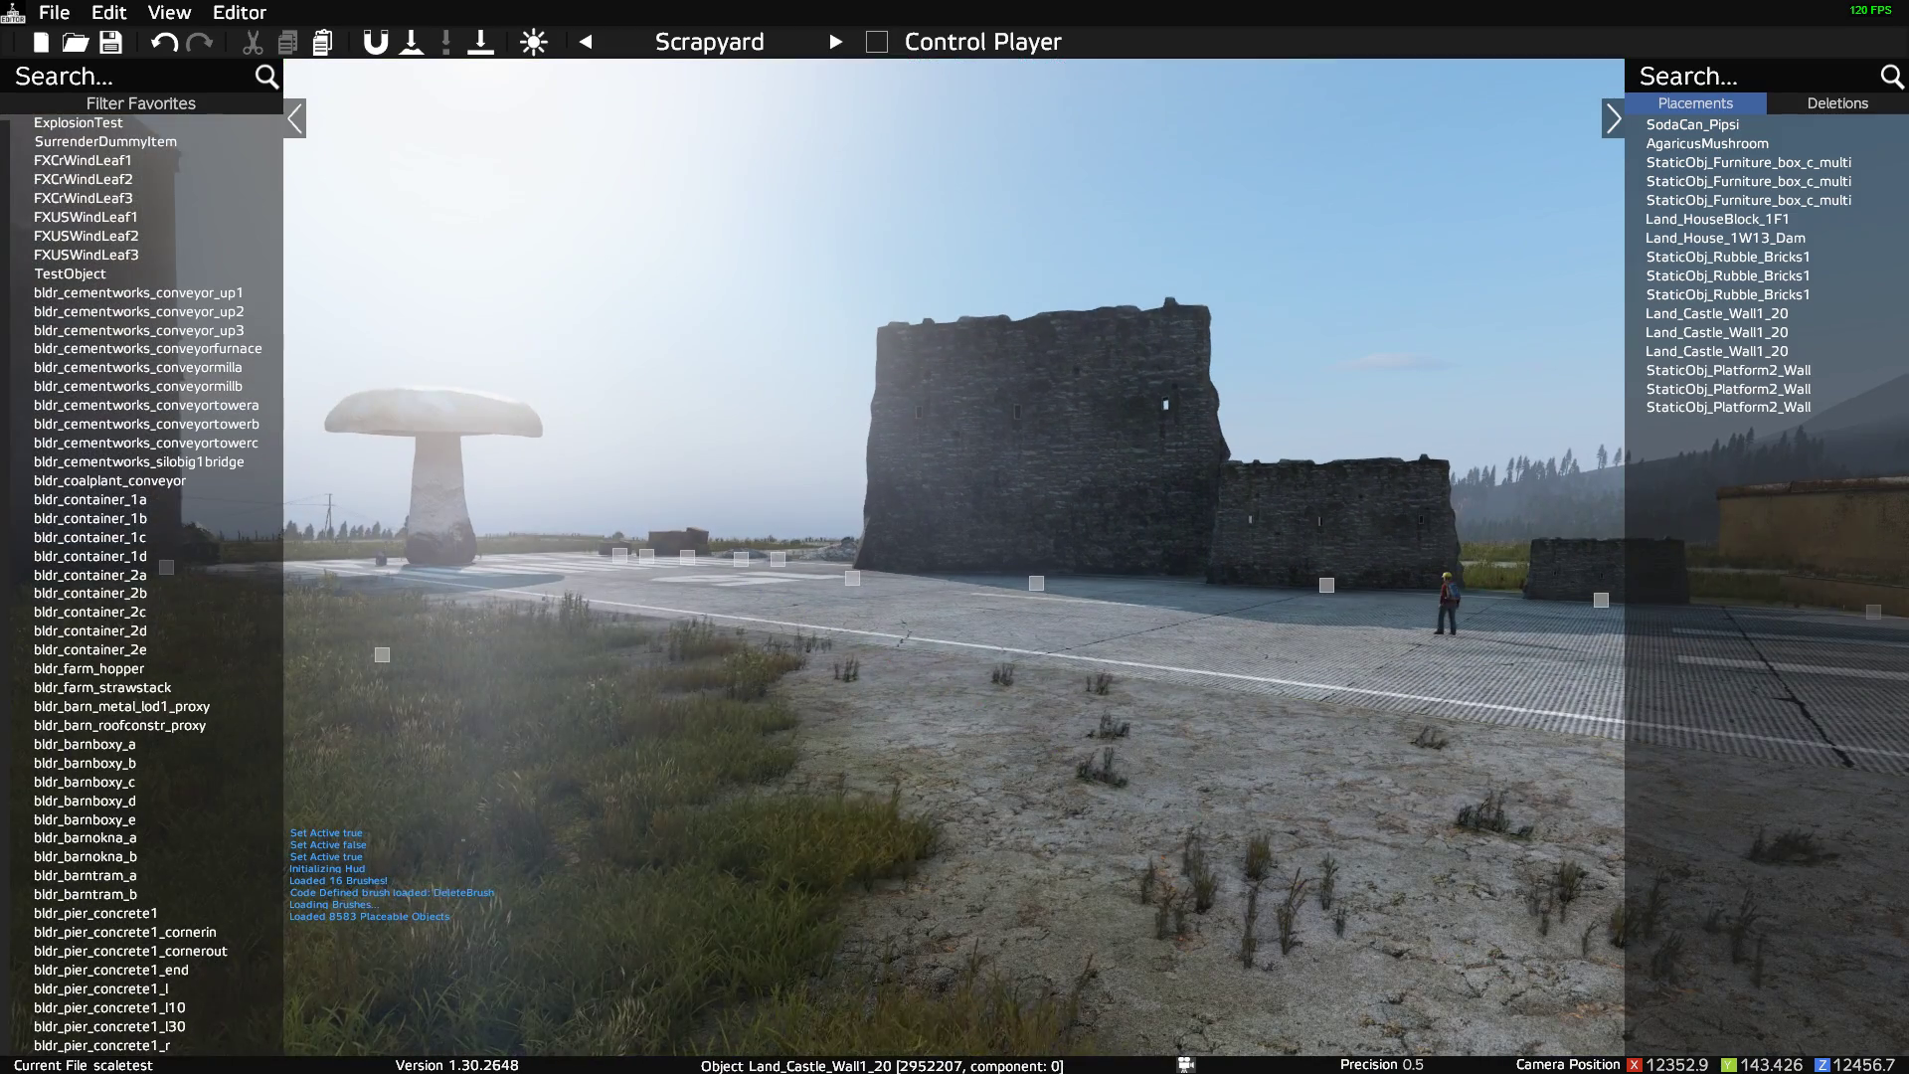
pyautogui.press('q')
pyautogui.press('a')
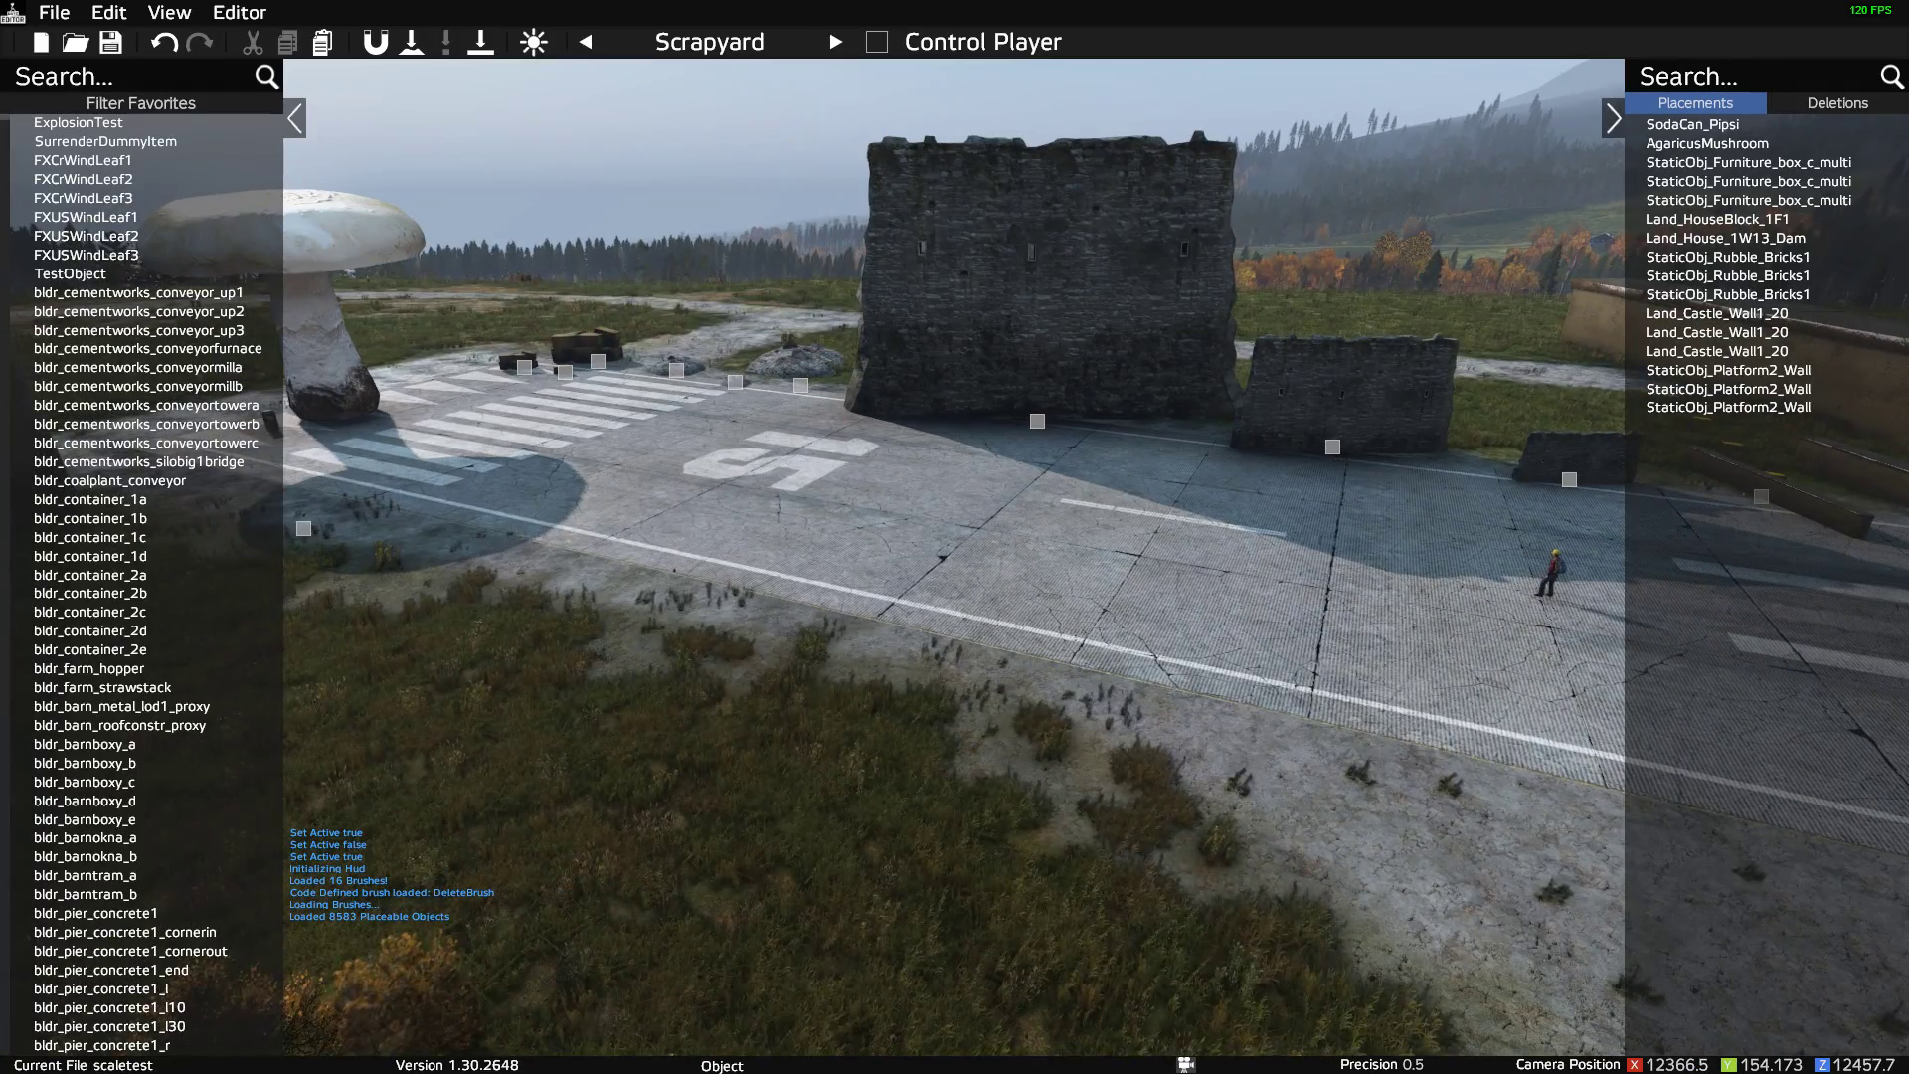
pyautogui.press('space')
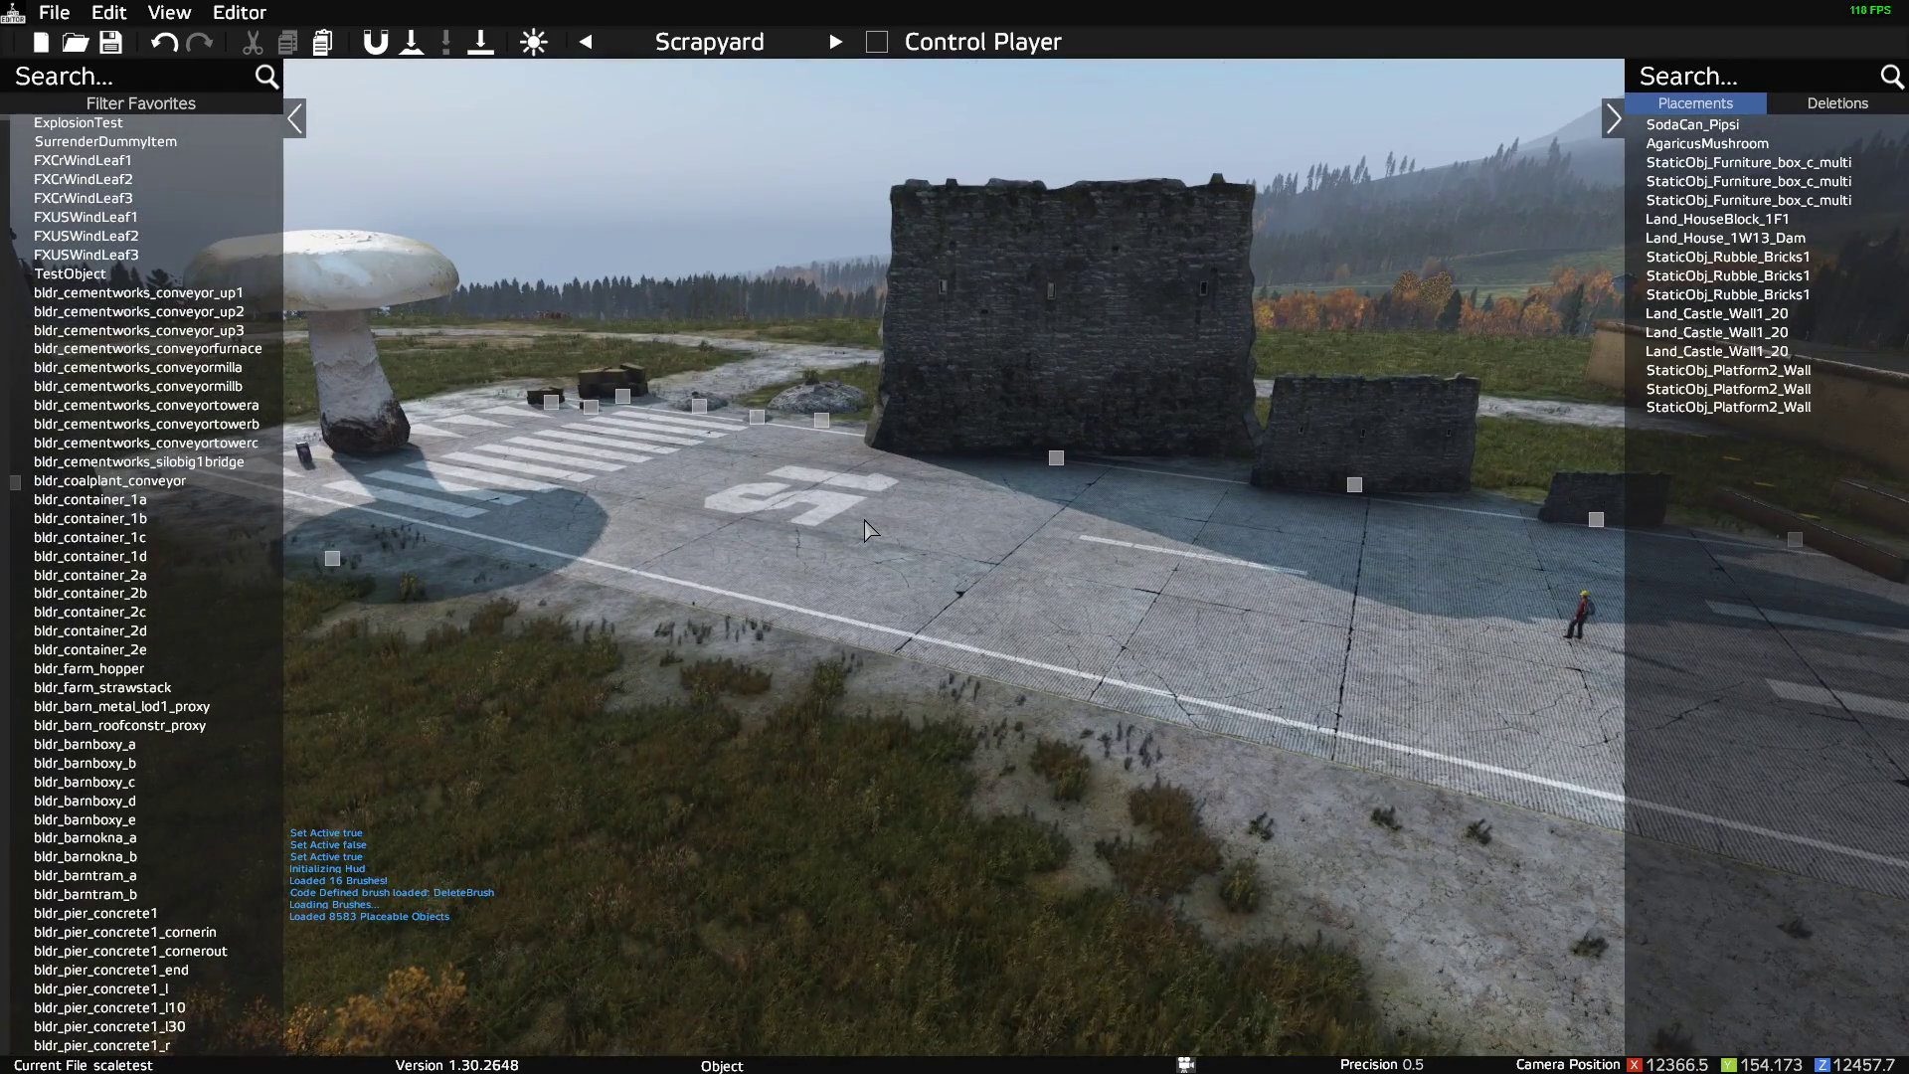
pyautogui.hotkey('ctrl', 's')
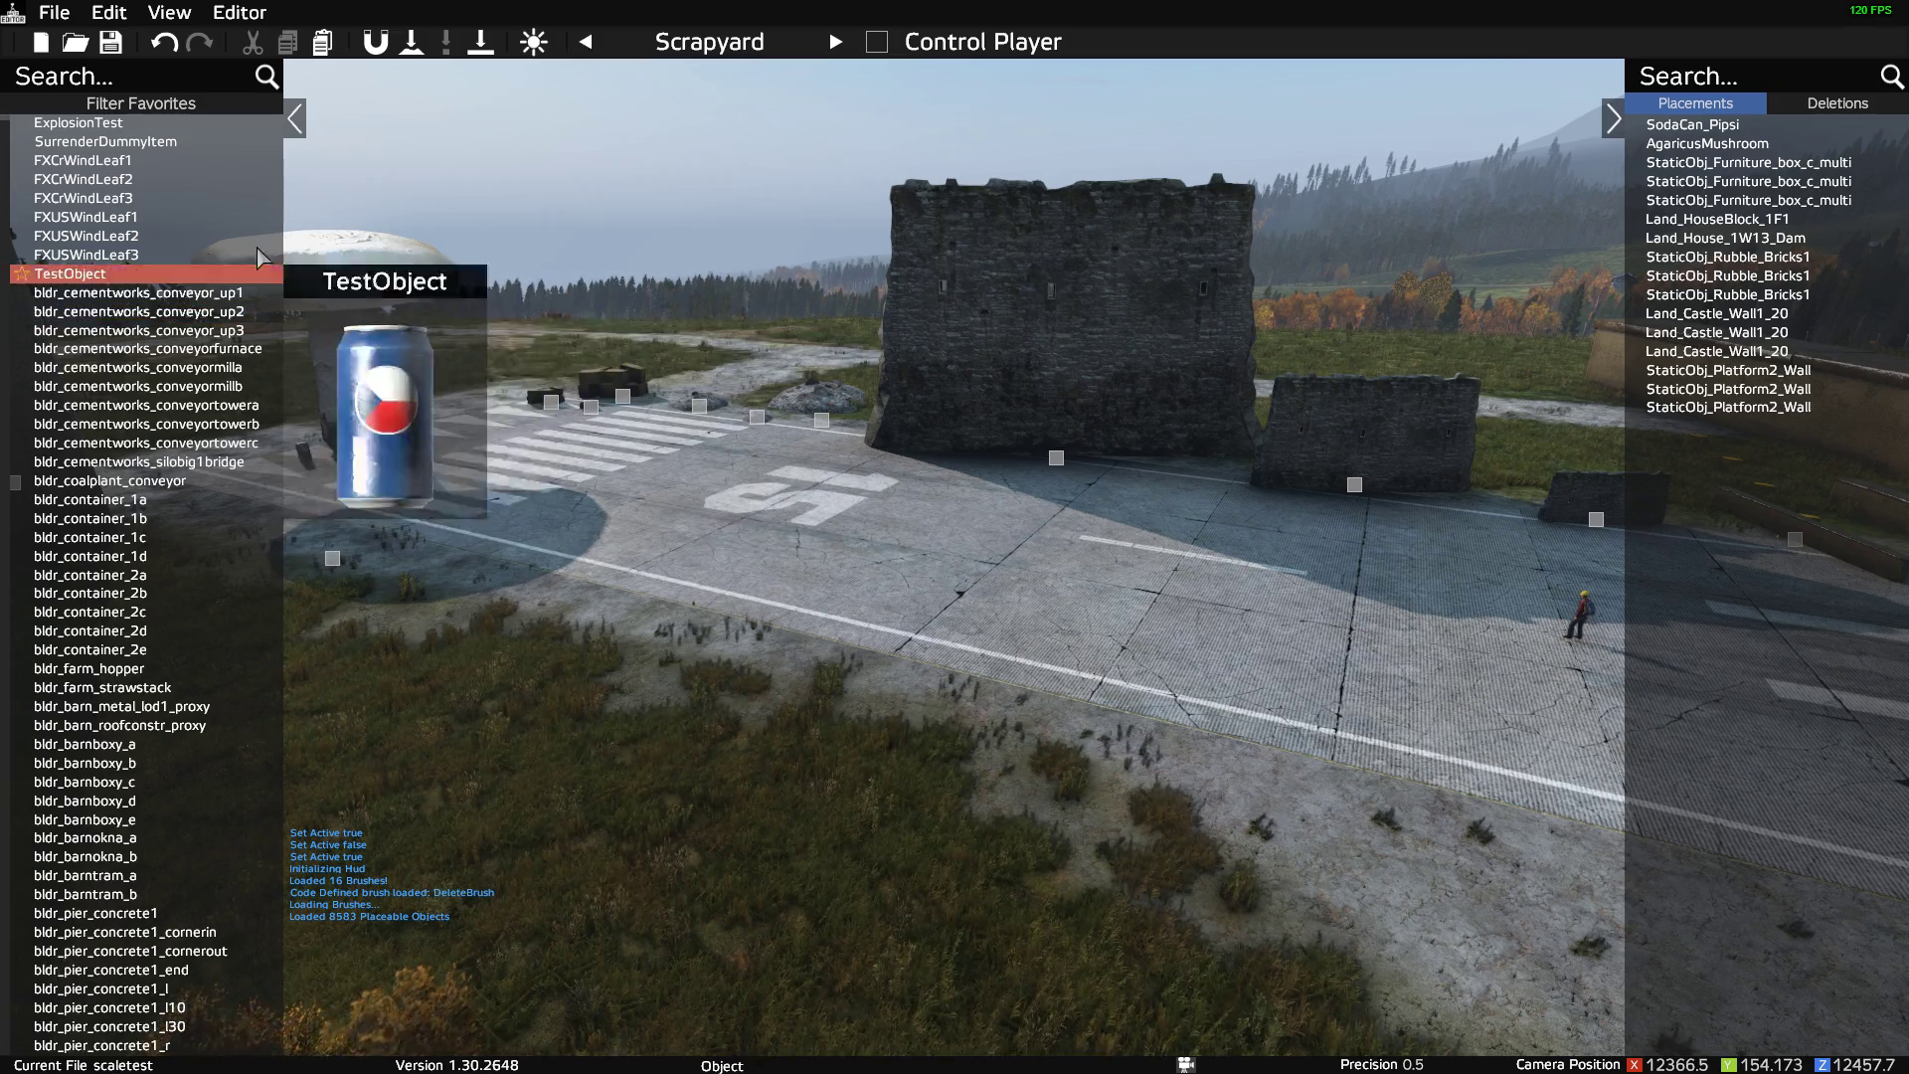
# Search the placeable objects for "barra" and place a Land_Mil_Barracks1 at the edge of the runway.
pyautogui.hotkey('ctrl', 's')
pyautogui.click(189, 79)
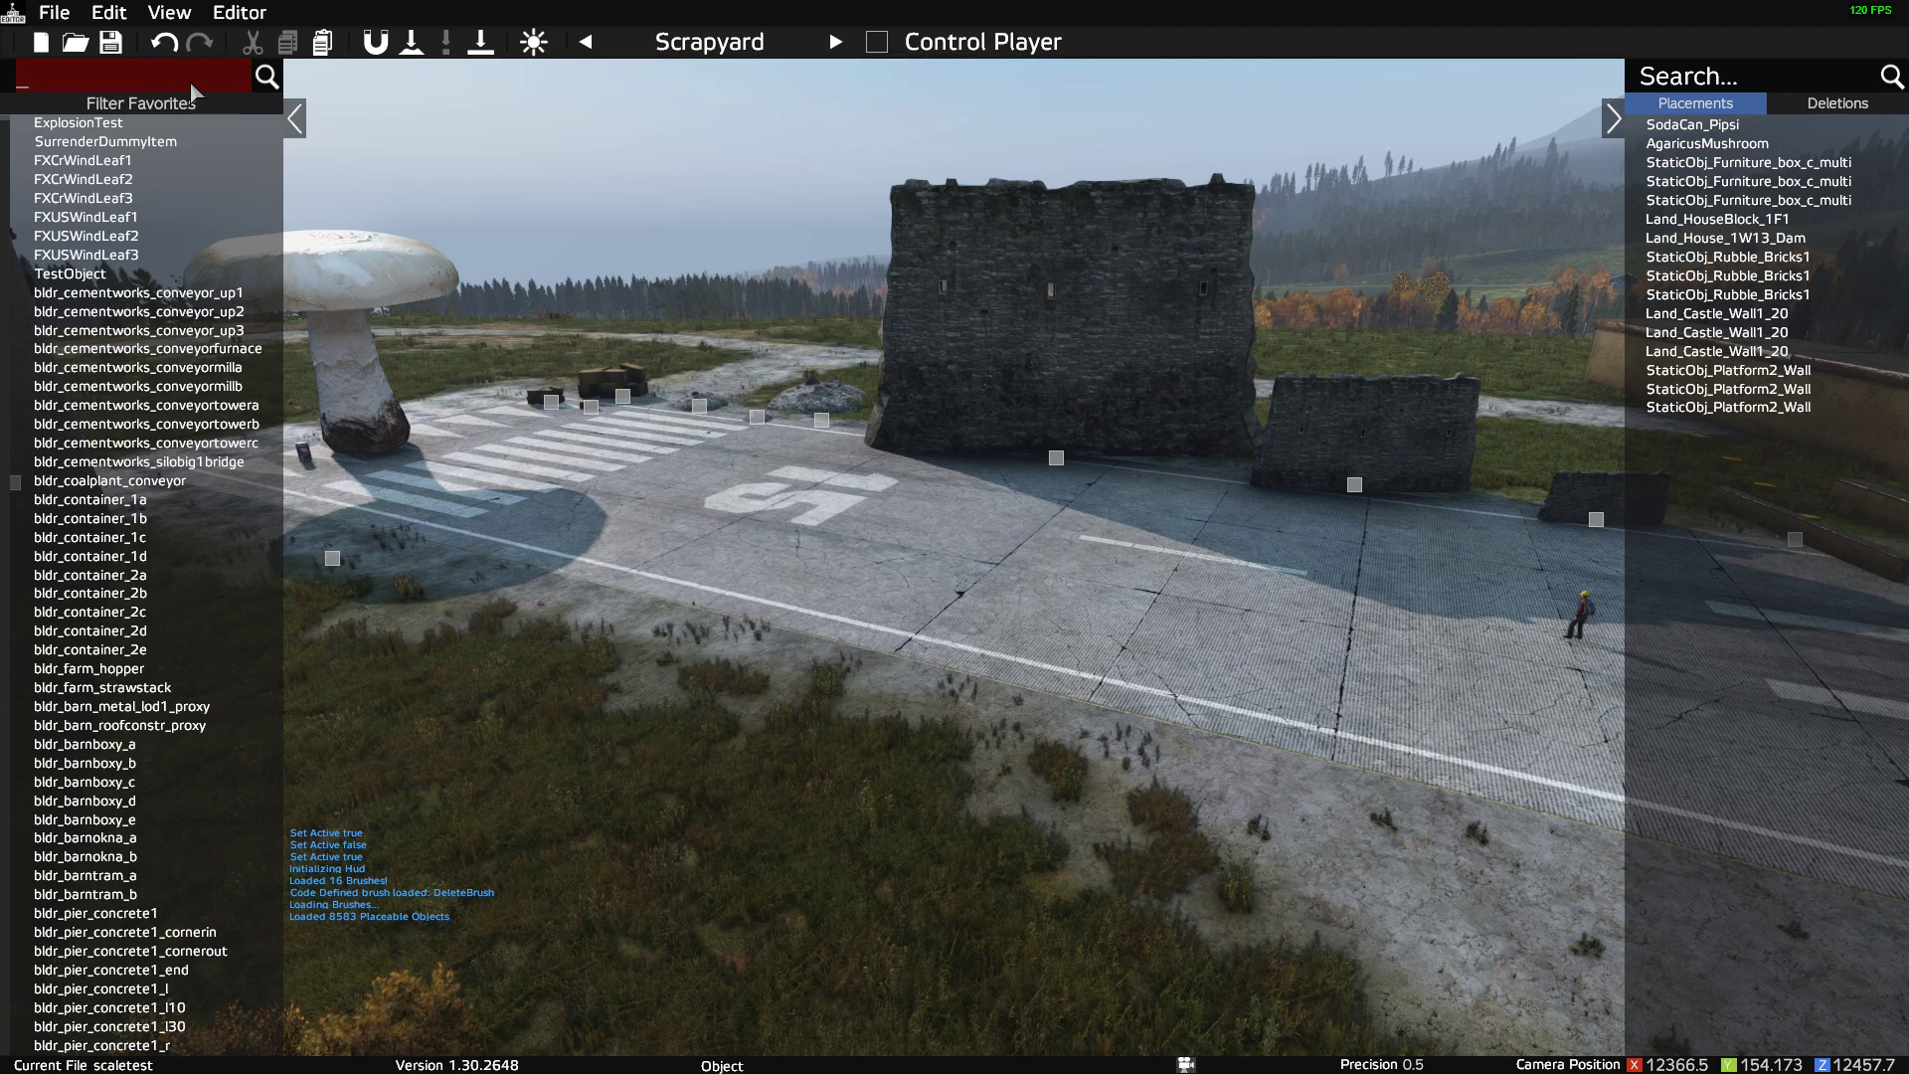
pyautogui.write('barra')
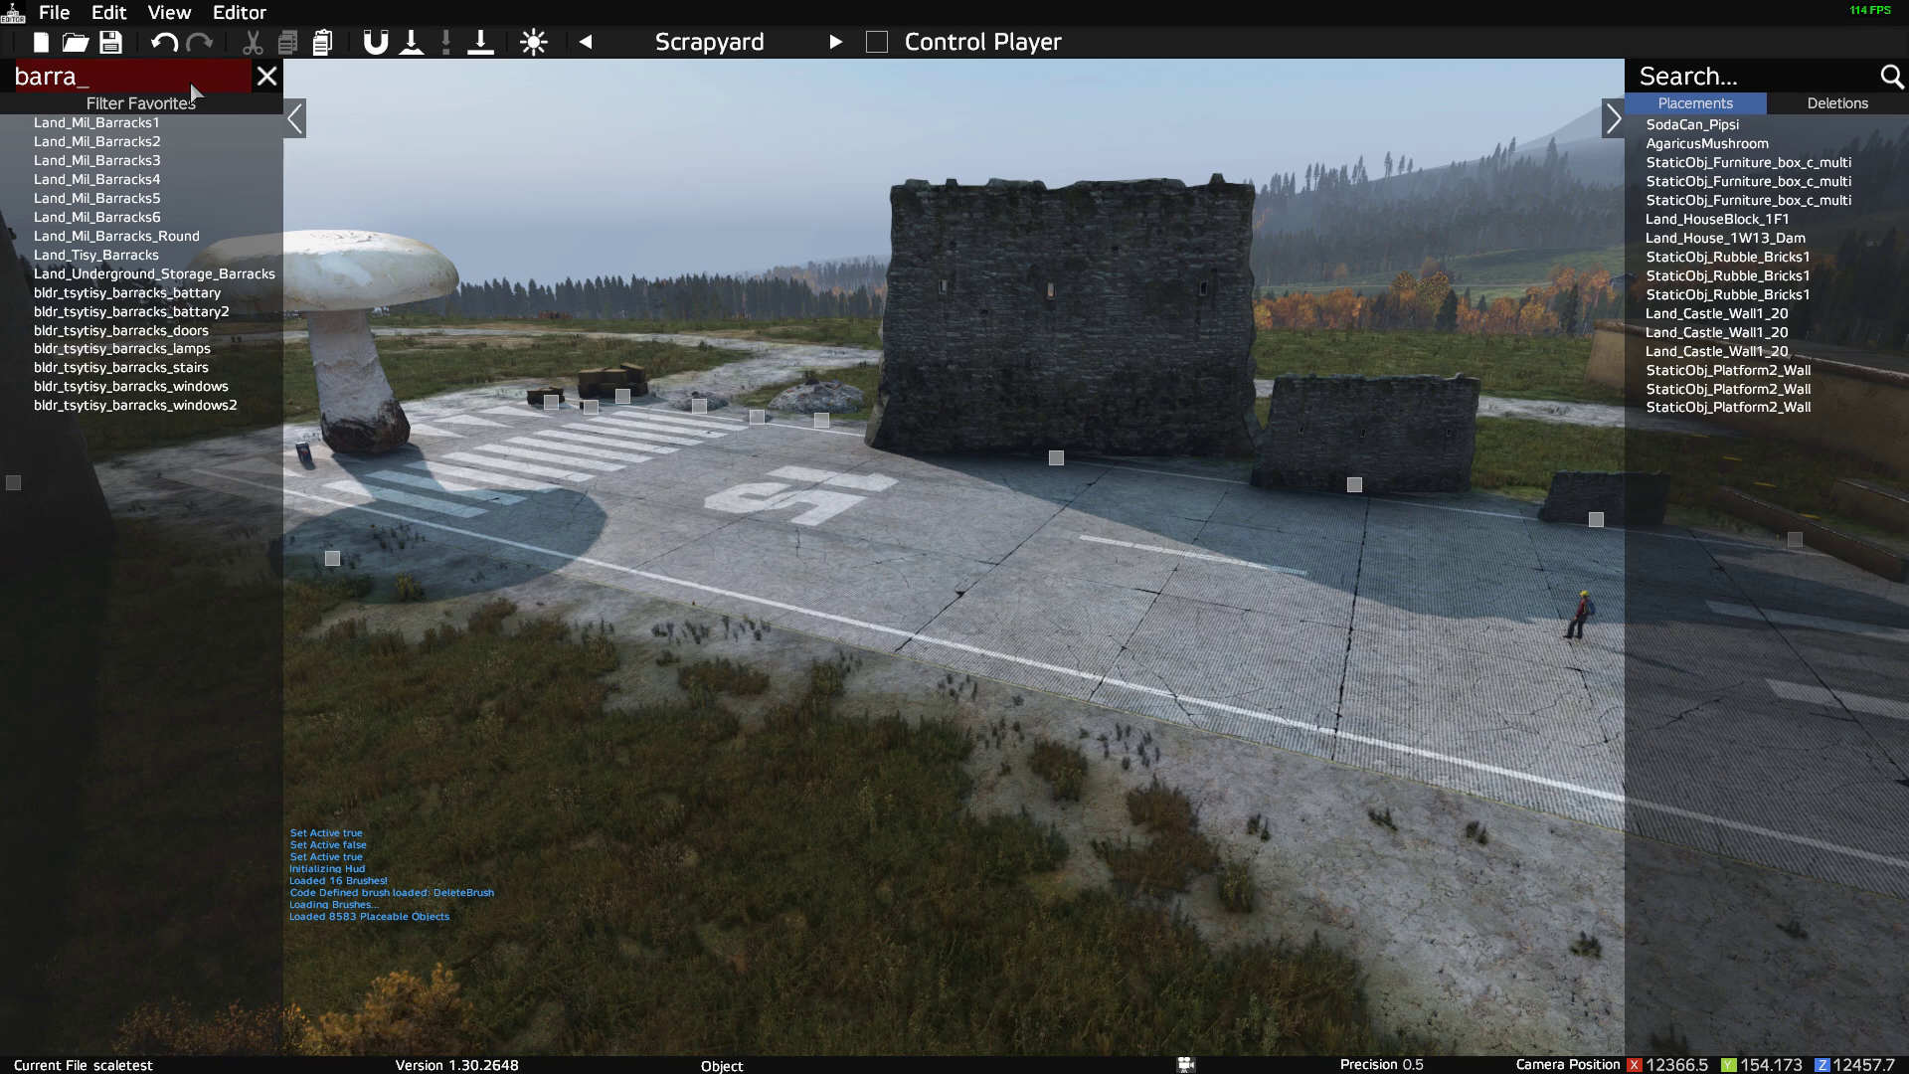
pyautogui.hotkey('ctrl', 's')
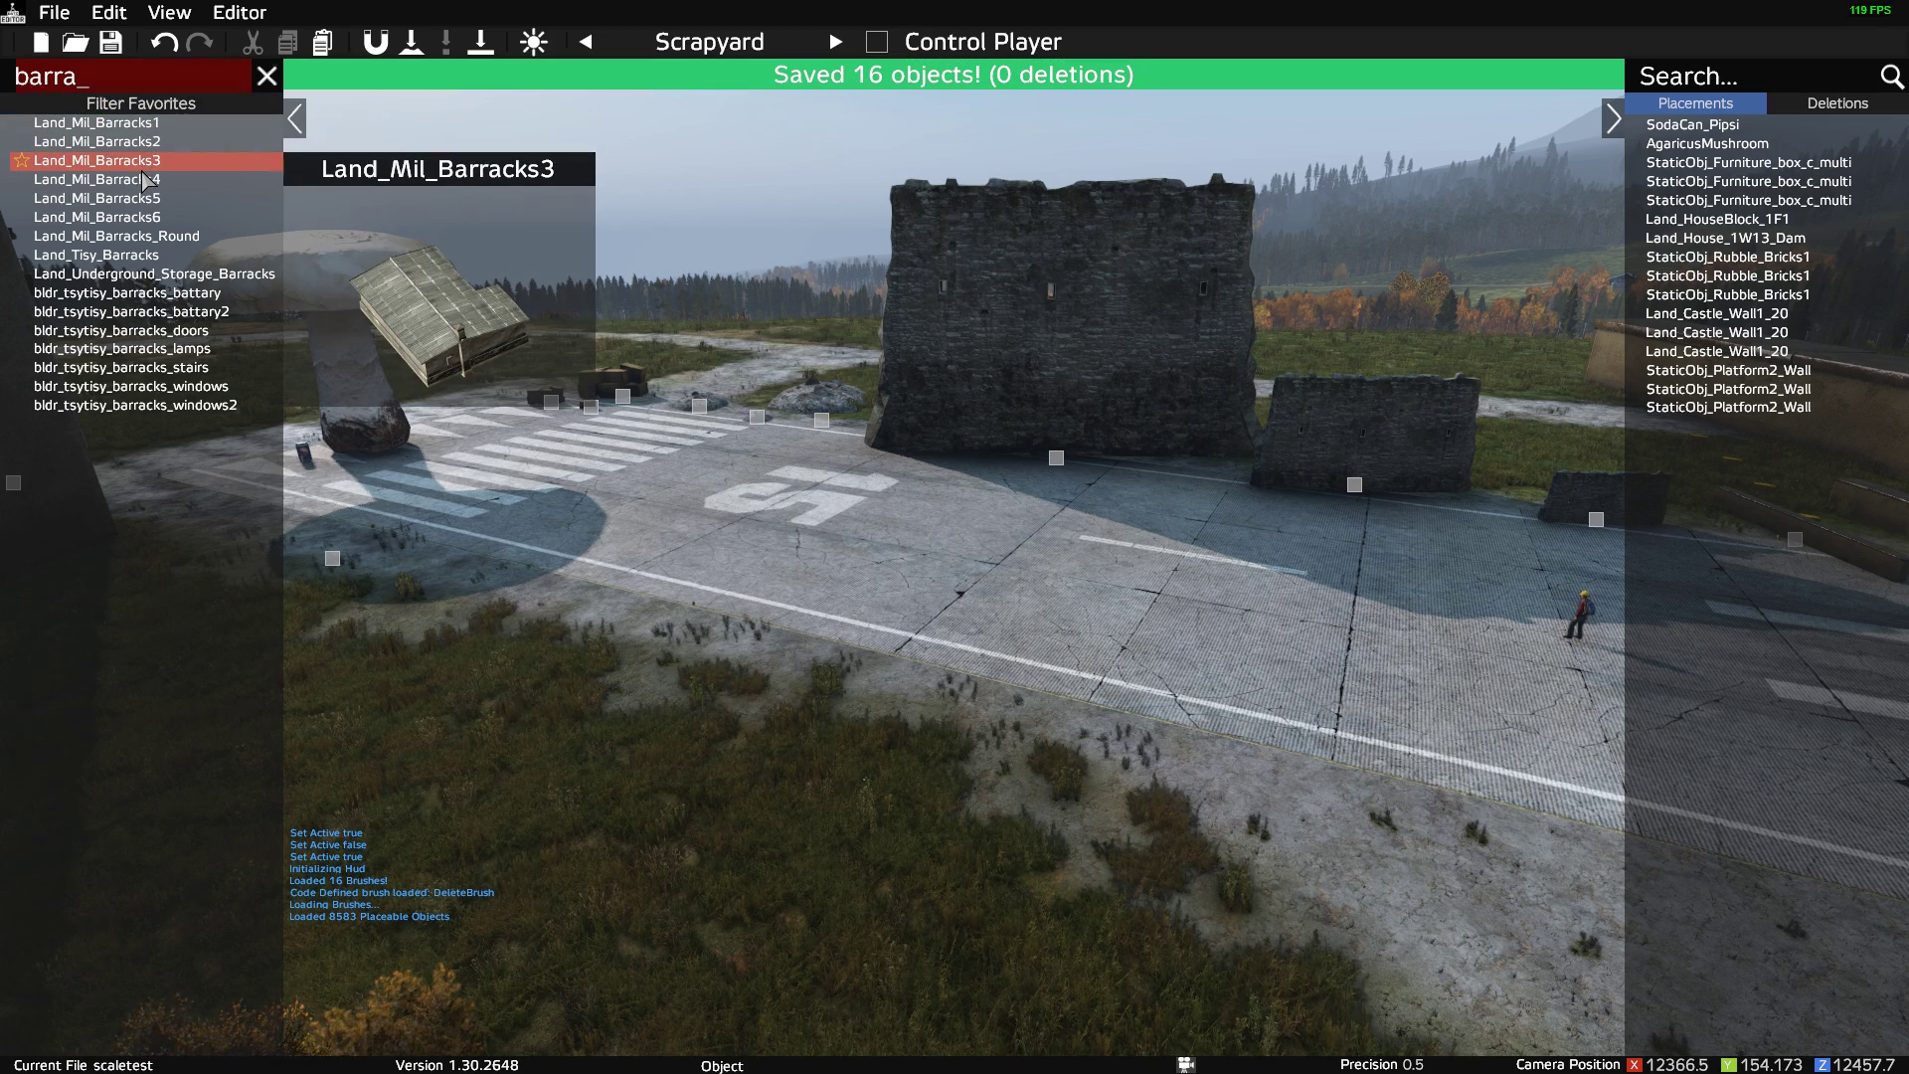
pyautogui.click(100, 123)
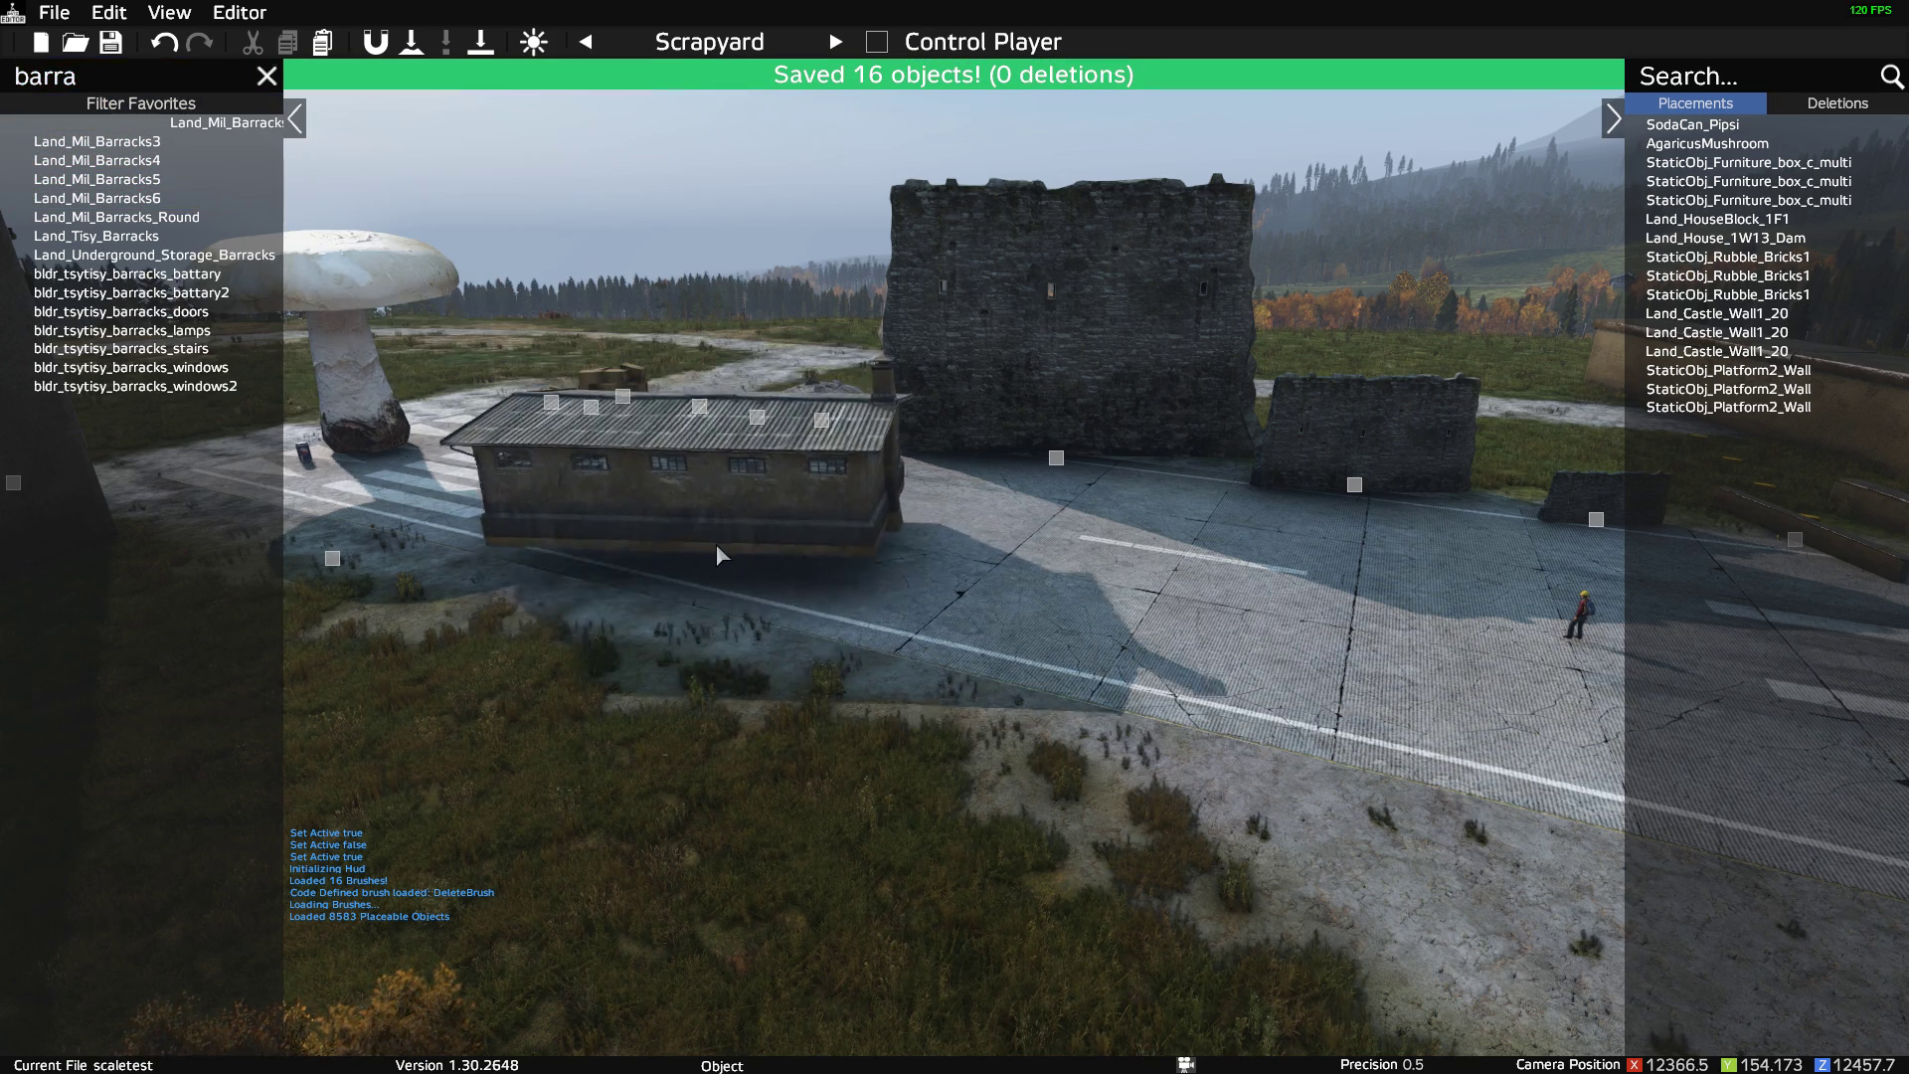
pyautogui.click(721, 562)
pyautogui.moveTo(729, 576); pyautogui.dragTo(742, 637)
# Open the barracks' properties and set its scale to 0.5.
pyautogui.doubleClick(743, 637)
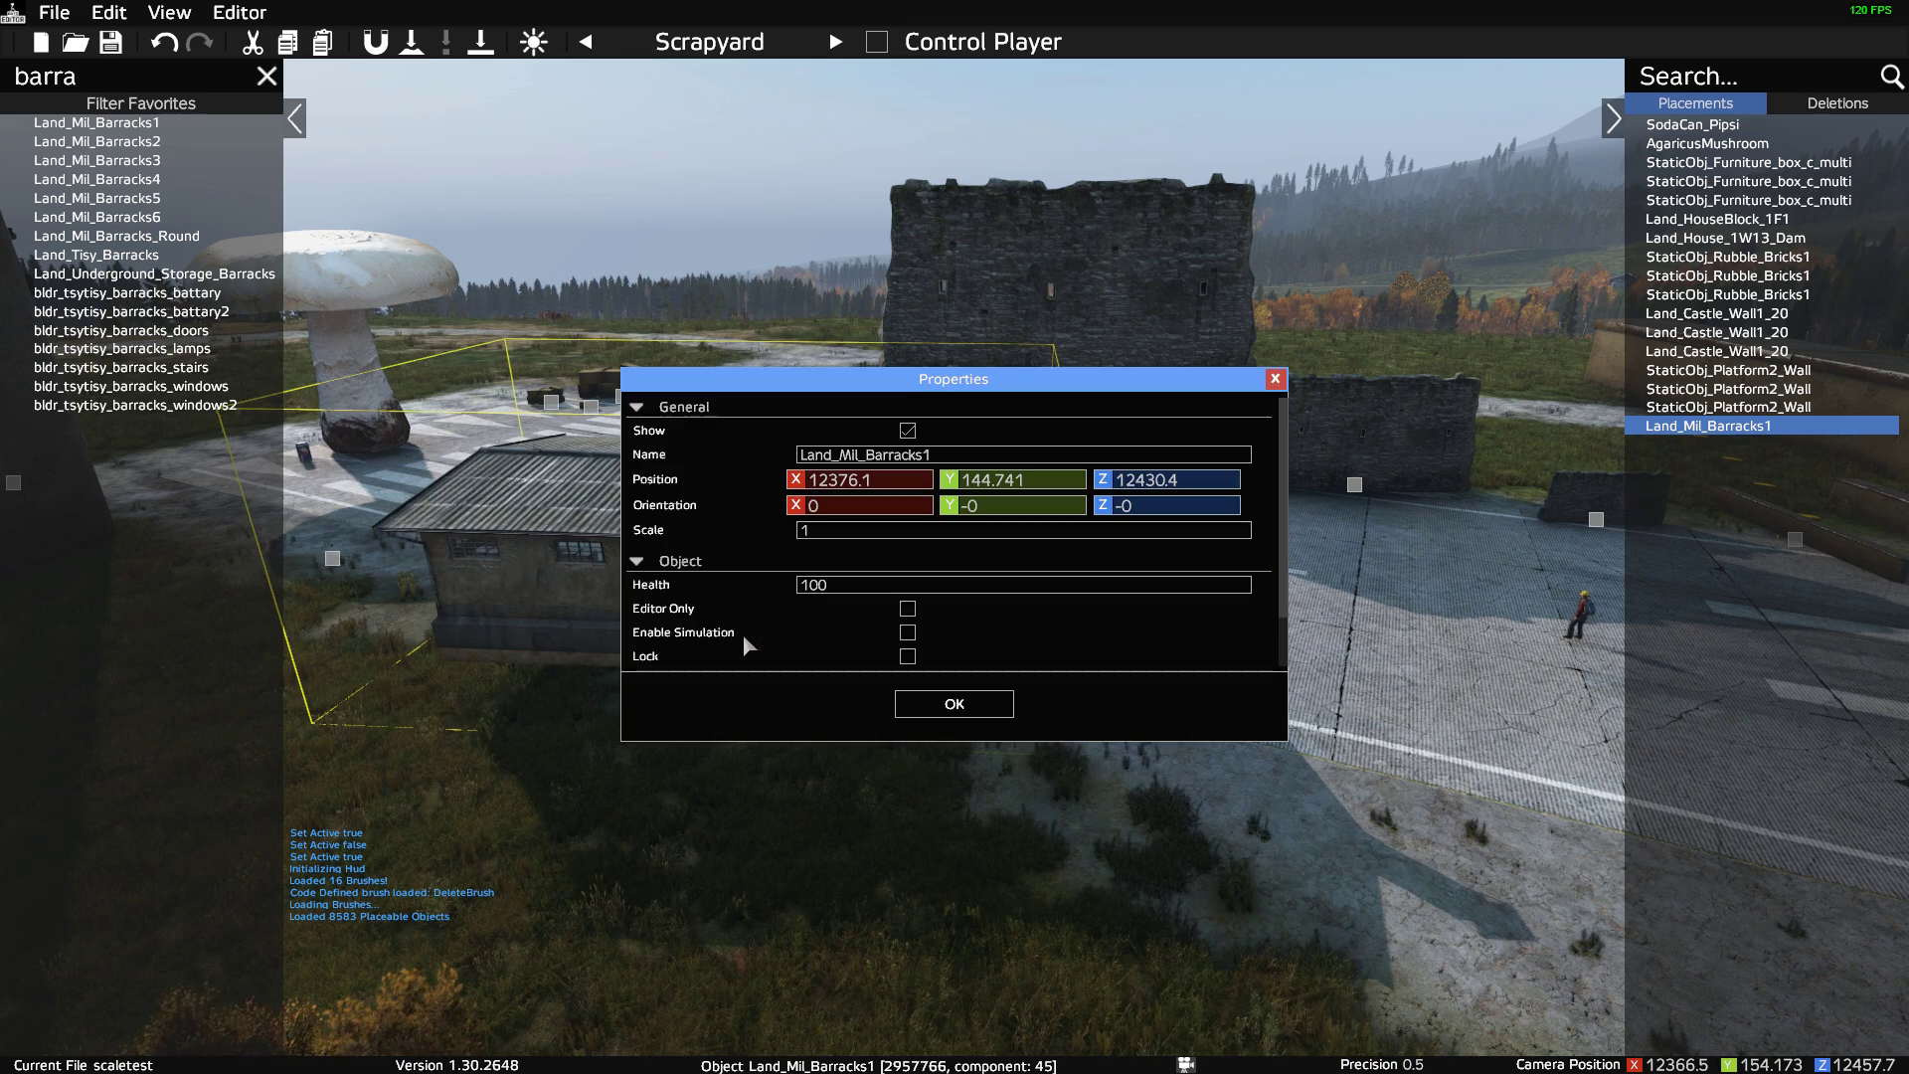
pyautogui.hotkey('ctrl', 's')
pyautogui.click(823, 529)
pyautogui.press('BackSpace')
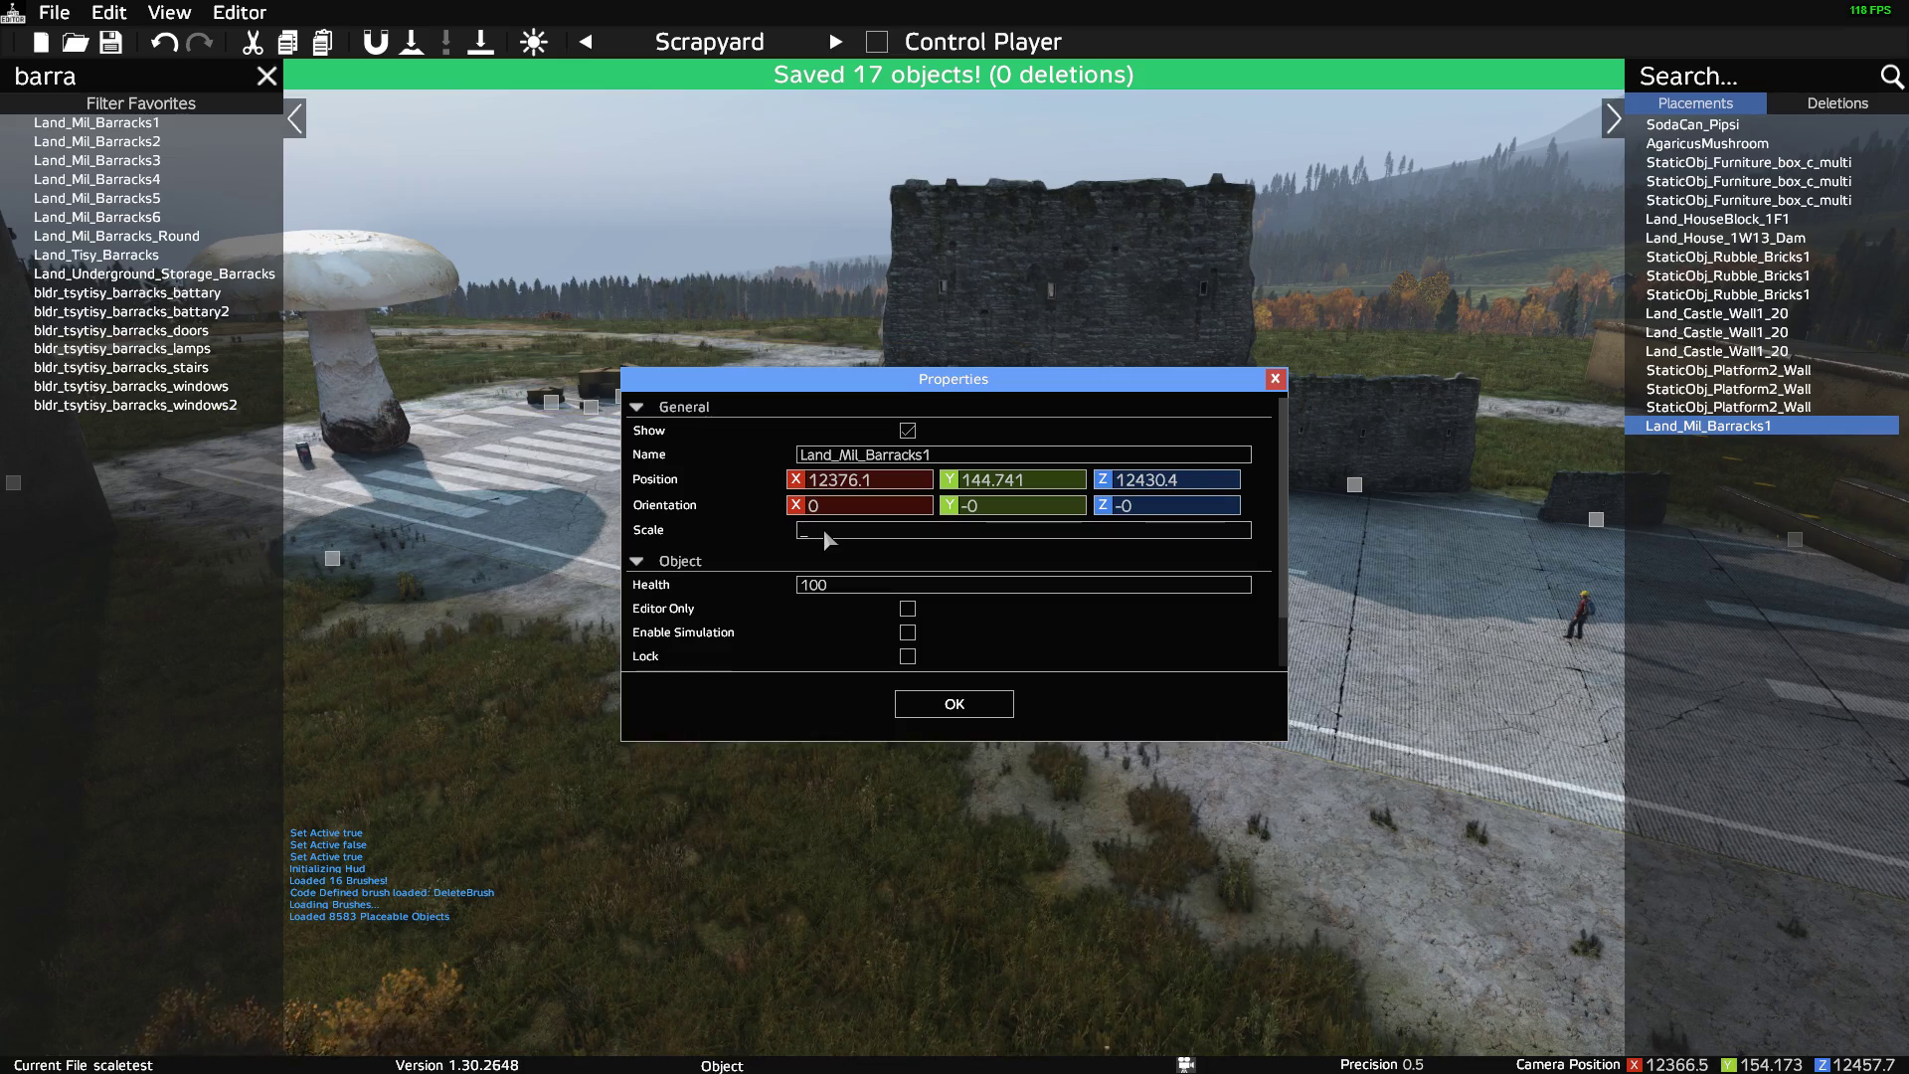
pyautogui.write('0.5')
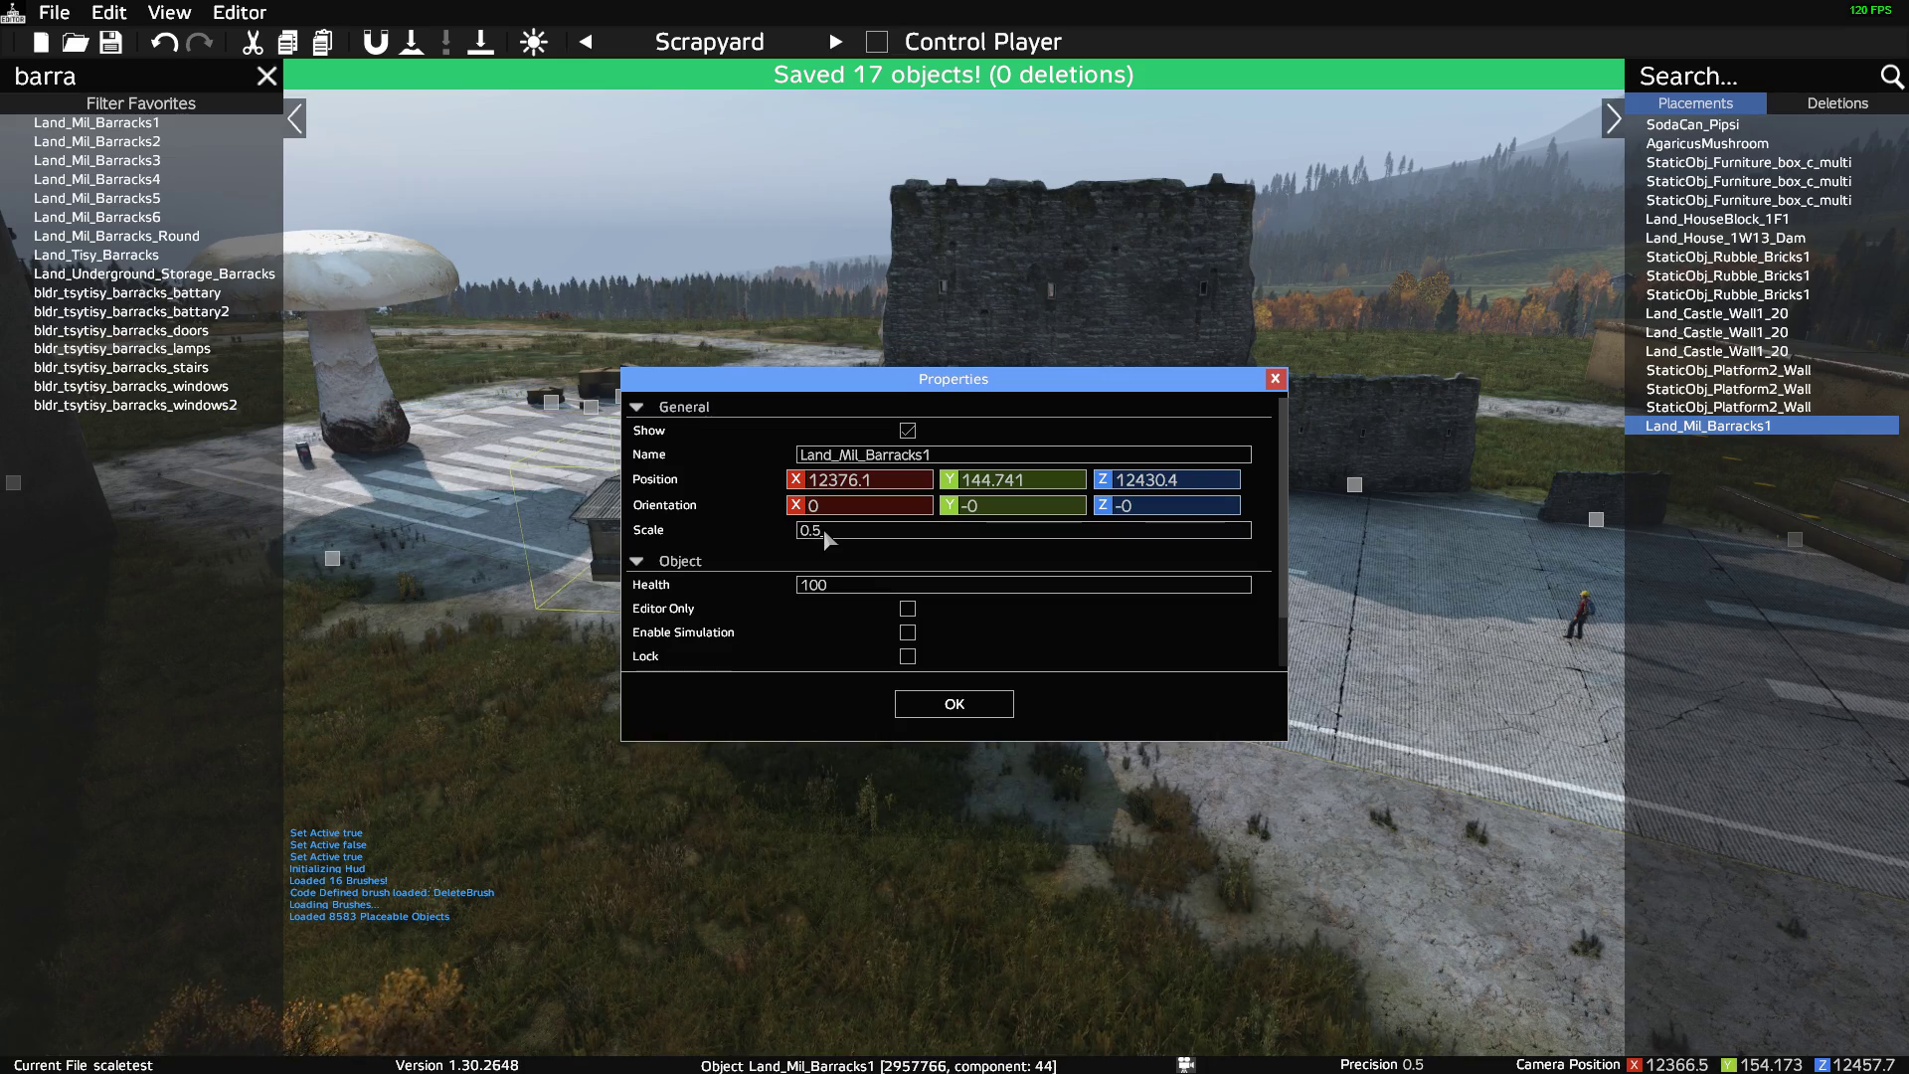
pyautogui.click(975, 708)
# Lower the floating barracks vertically to ground level and save the scene.
pyautogui.press('w')
pyautogui.moveTo(974, 707); pyautogui.dragTo(868, 634, button='right')
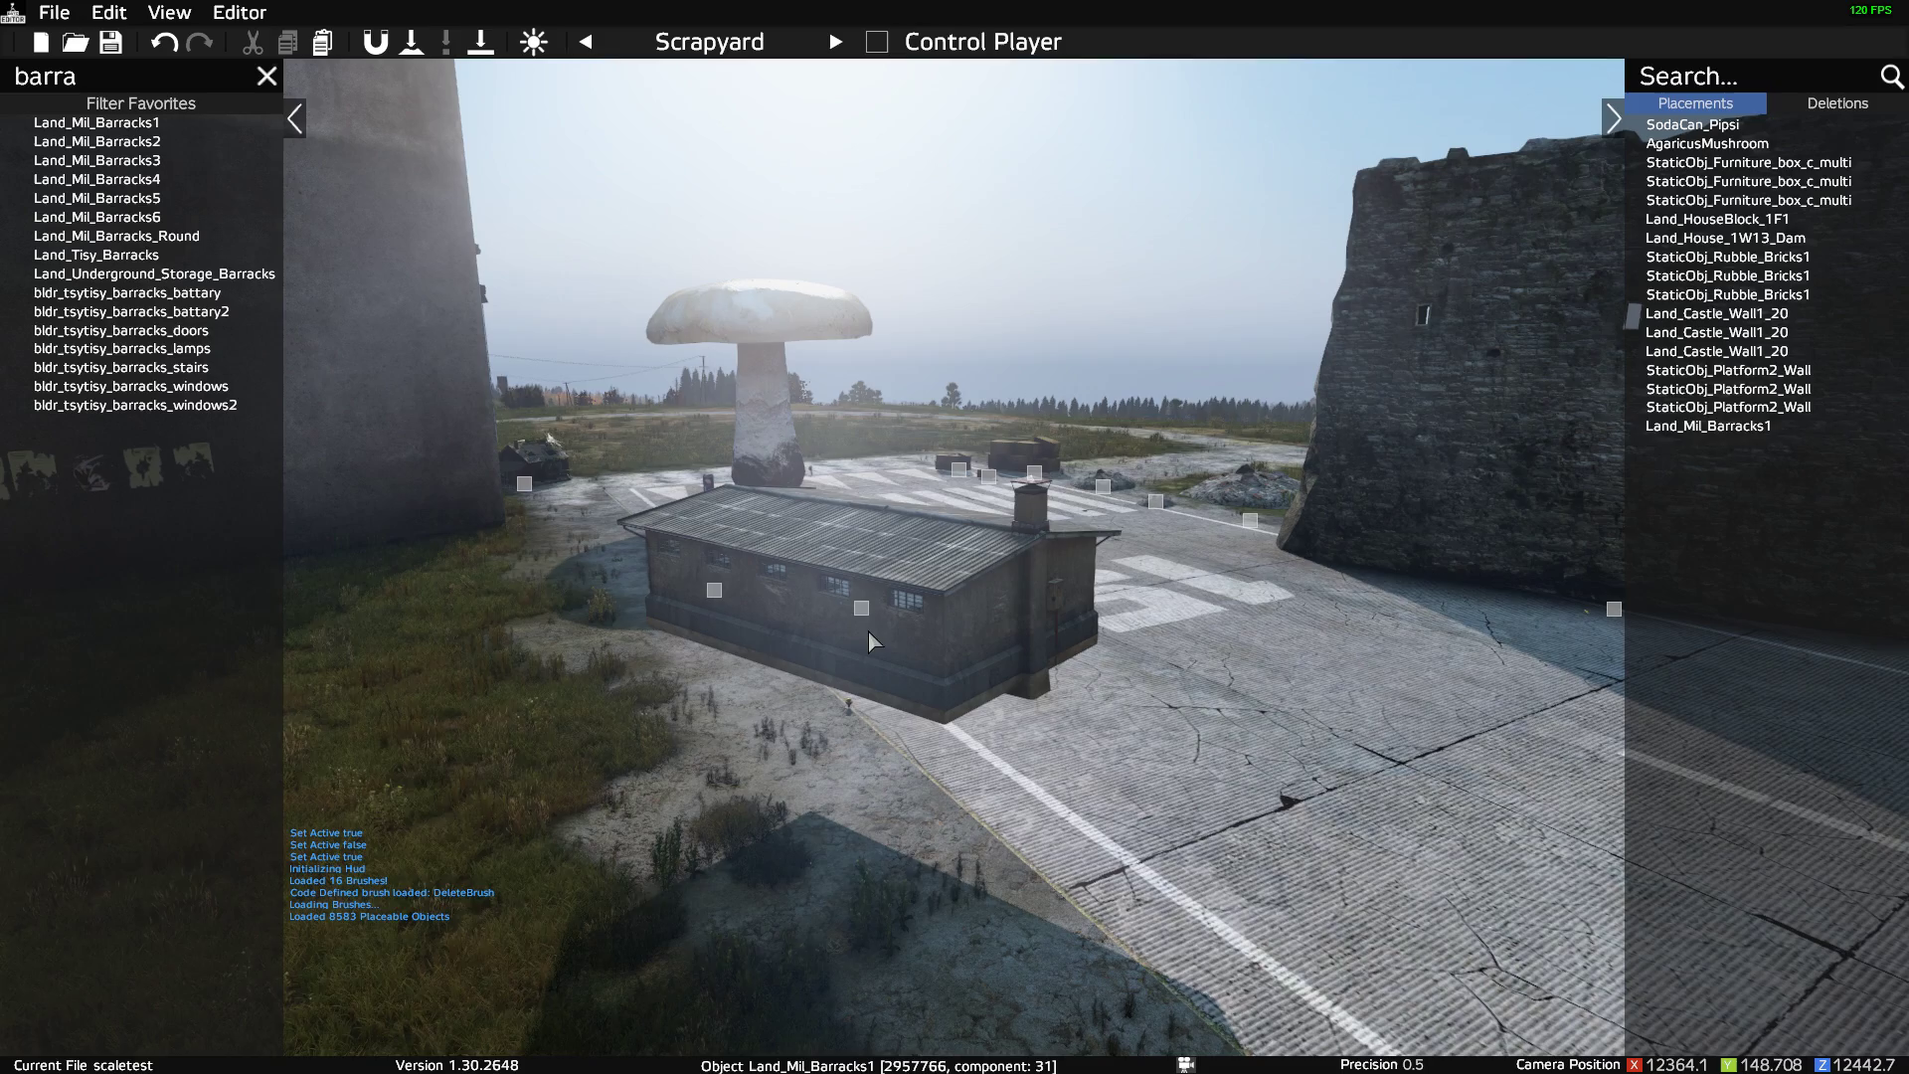
pyautogui.click(861, 608)
pyautogui.keyDown('alt'); pyautogui.moveTo(861, 608); pyautogui.dragTo(907, 970); pyautogui.keyUp('alt')
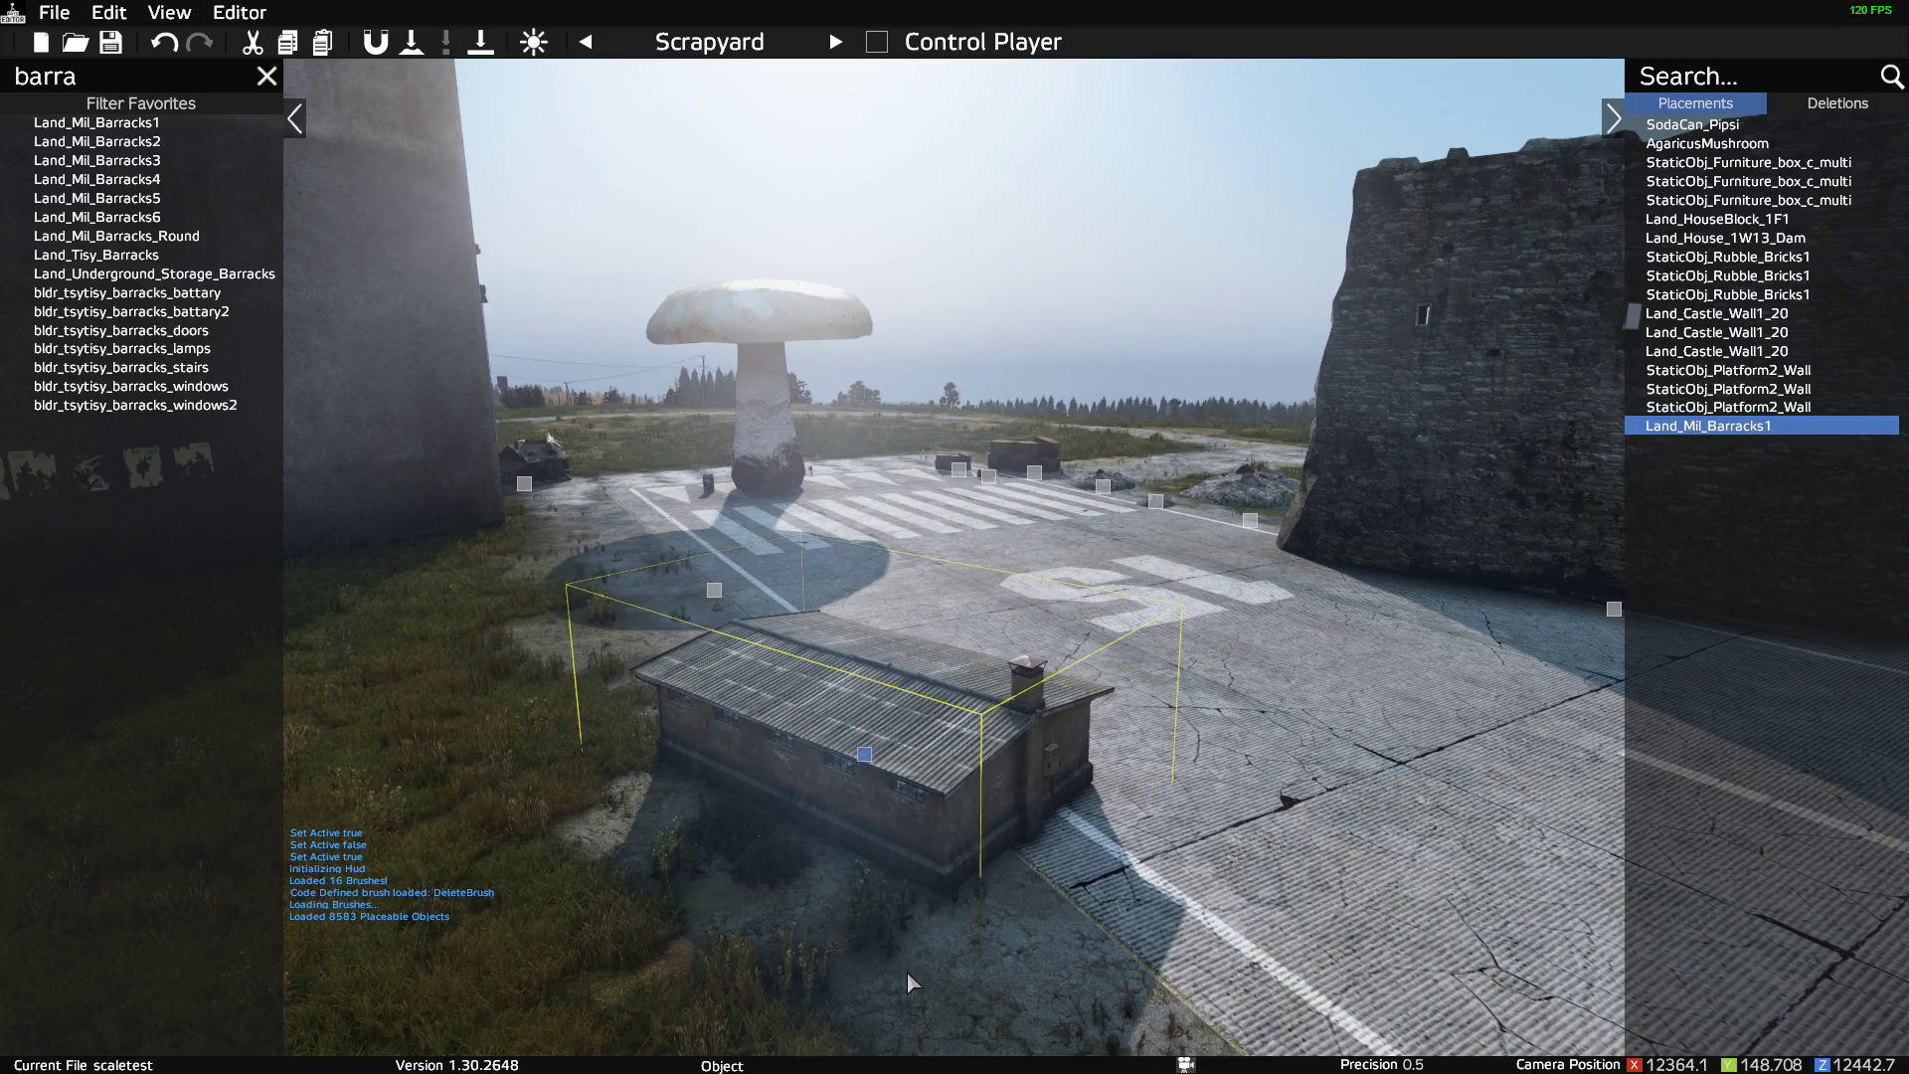
pyautogui.hotkey('ctrl', 's')
# Inspect the scaled-down barracks from its other side.
pyautogui.moveTo(1145, 916); pyautogui.dragTo(470, 835, button='right')
pyautogui.press('d')
pyautogui.press('d')
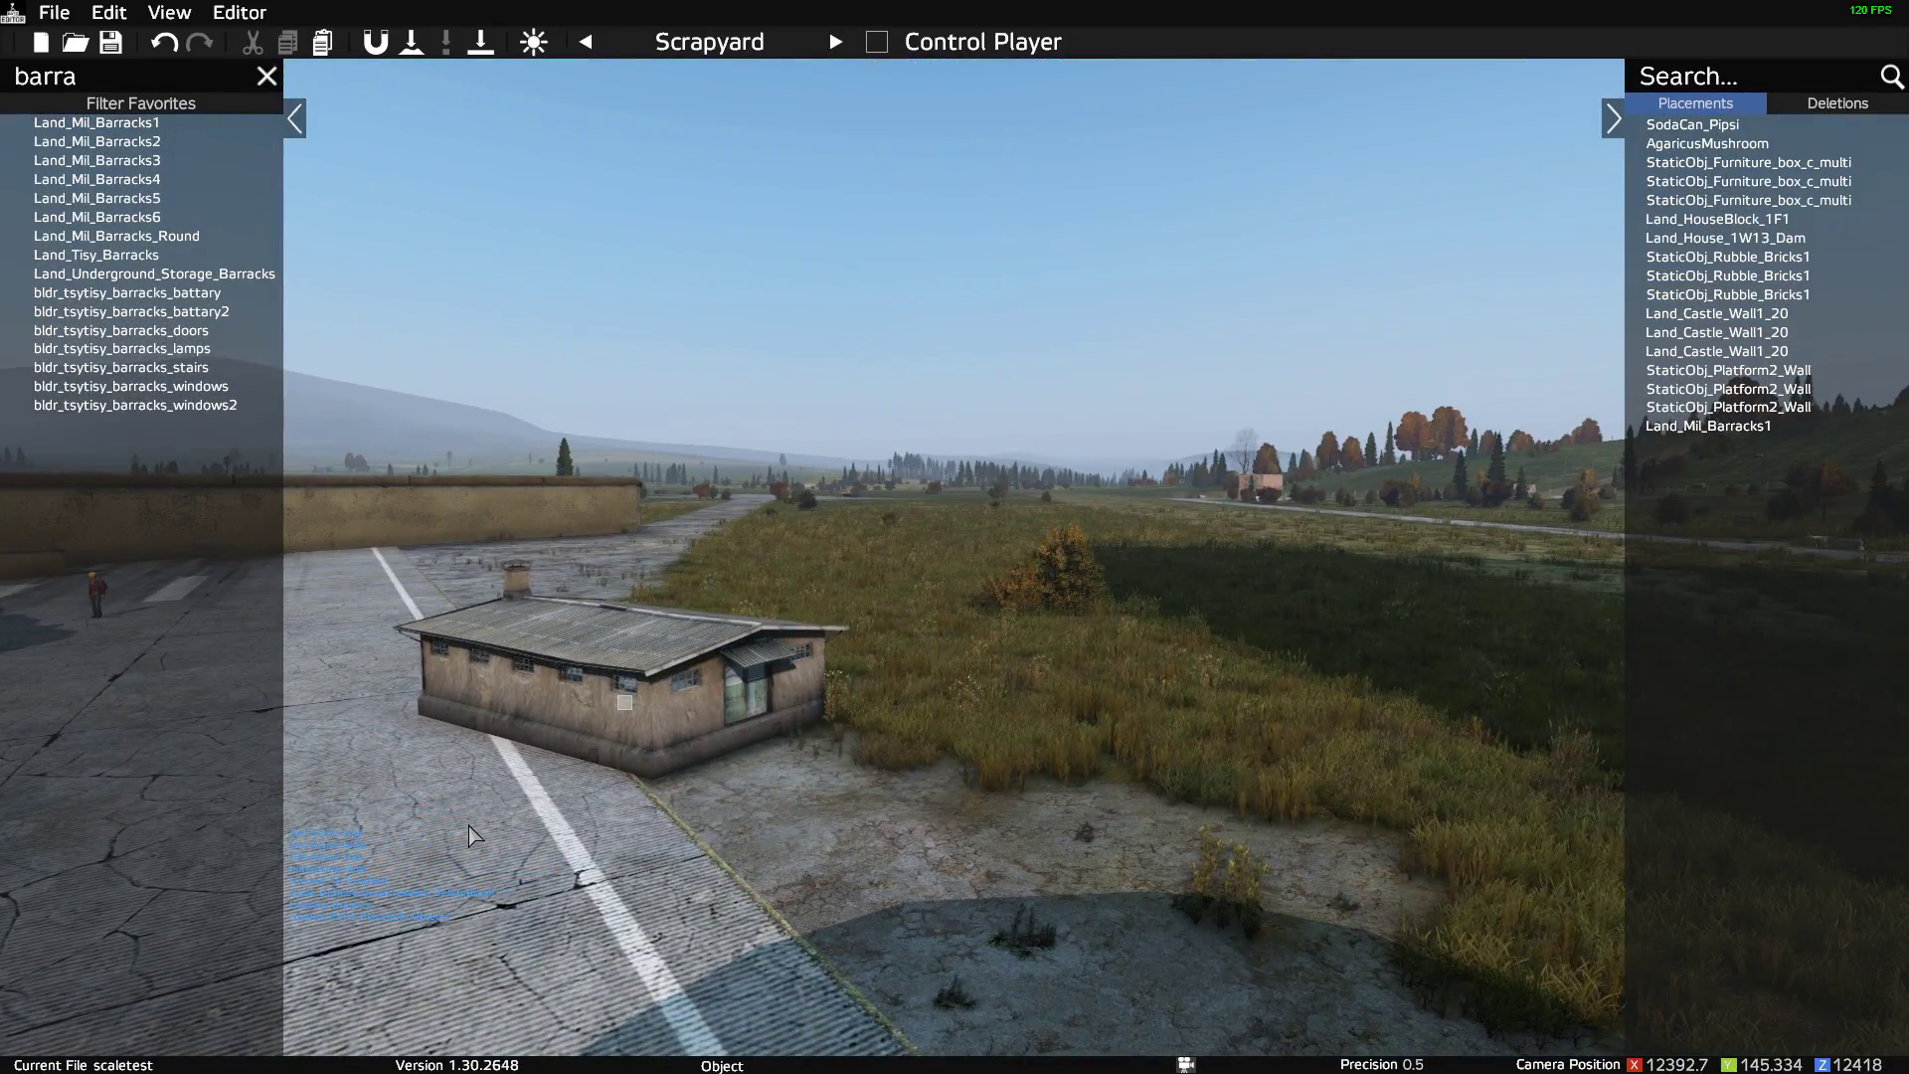
# Lower the scaled-down Land_Mil_Barracks1 slightly further into the ground and save the scene.
pyautogui.click(626, 710)
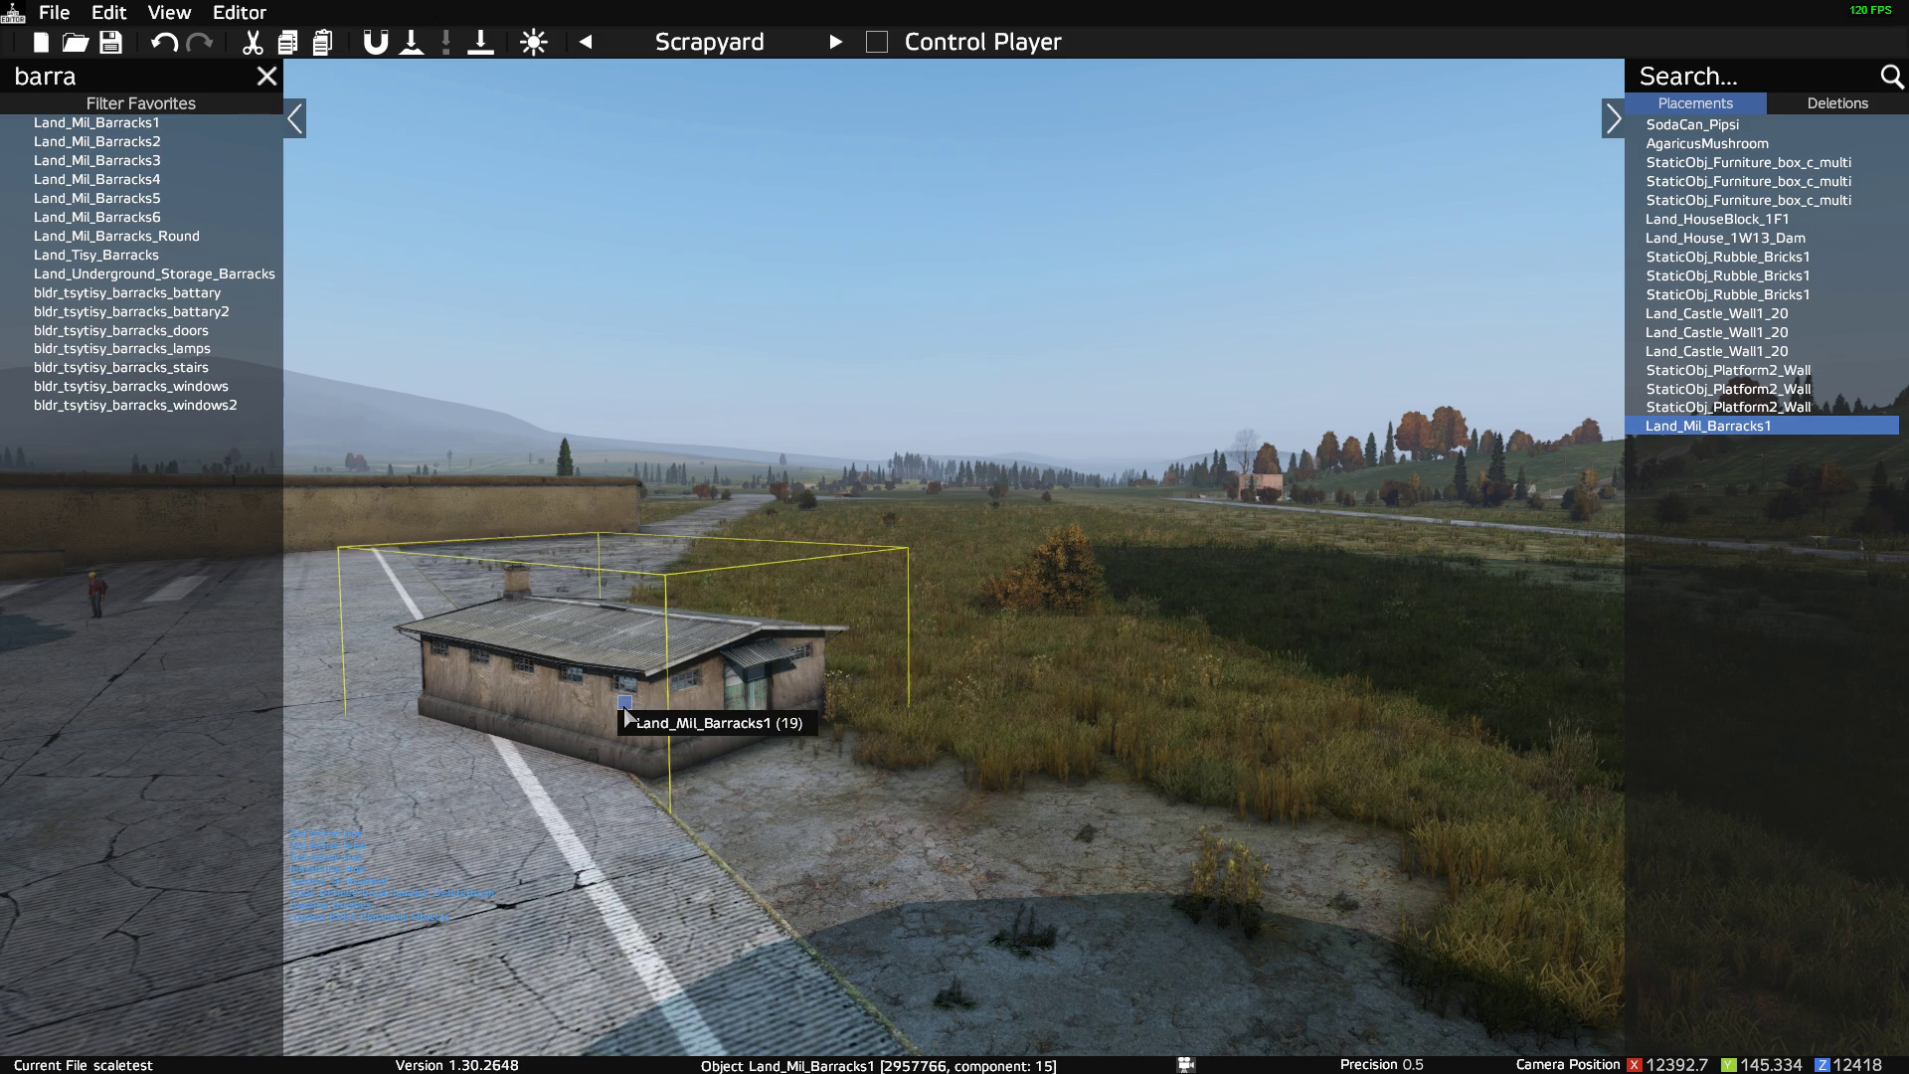
pyautogui.keyDown('alt'); pyautogui.moveTo(626, 705); pyautogui.dragTo(623, 903); pyautogui.keyUp('alt')
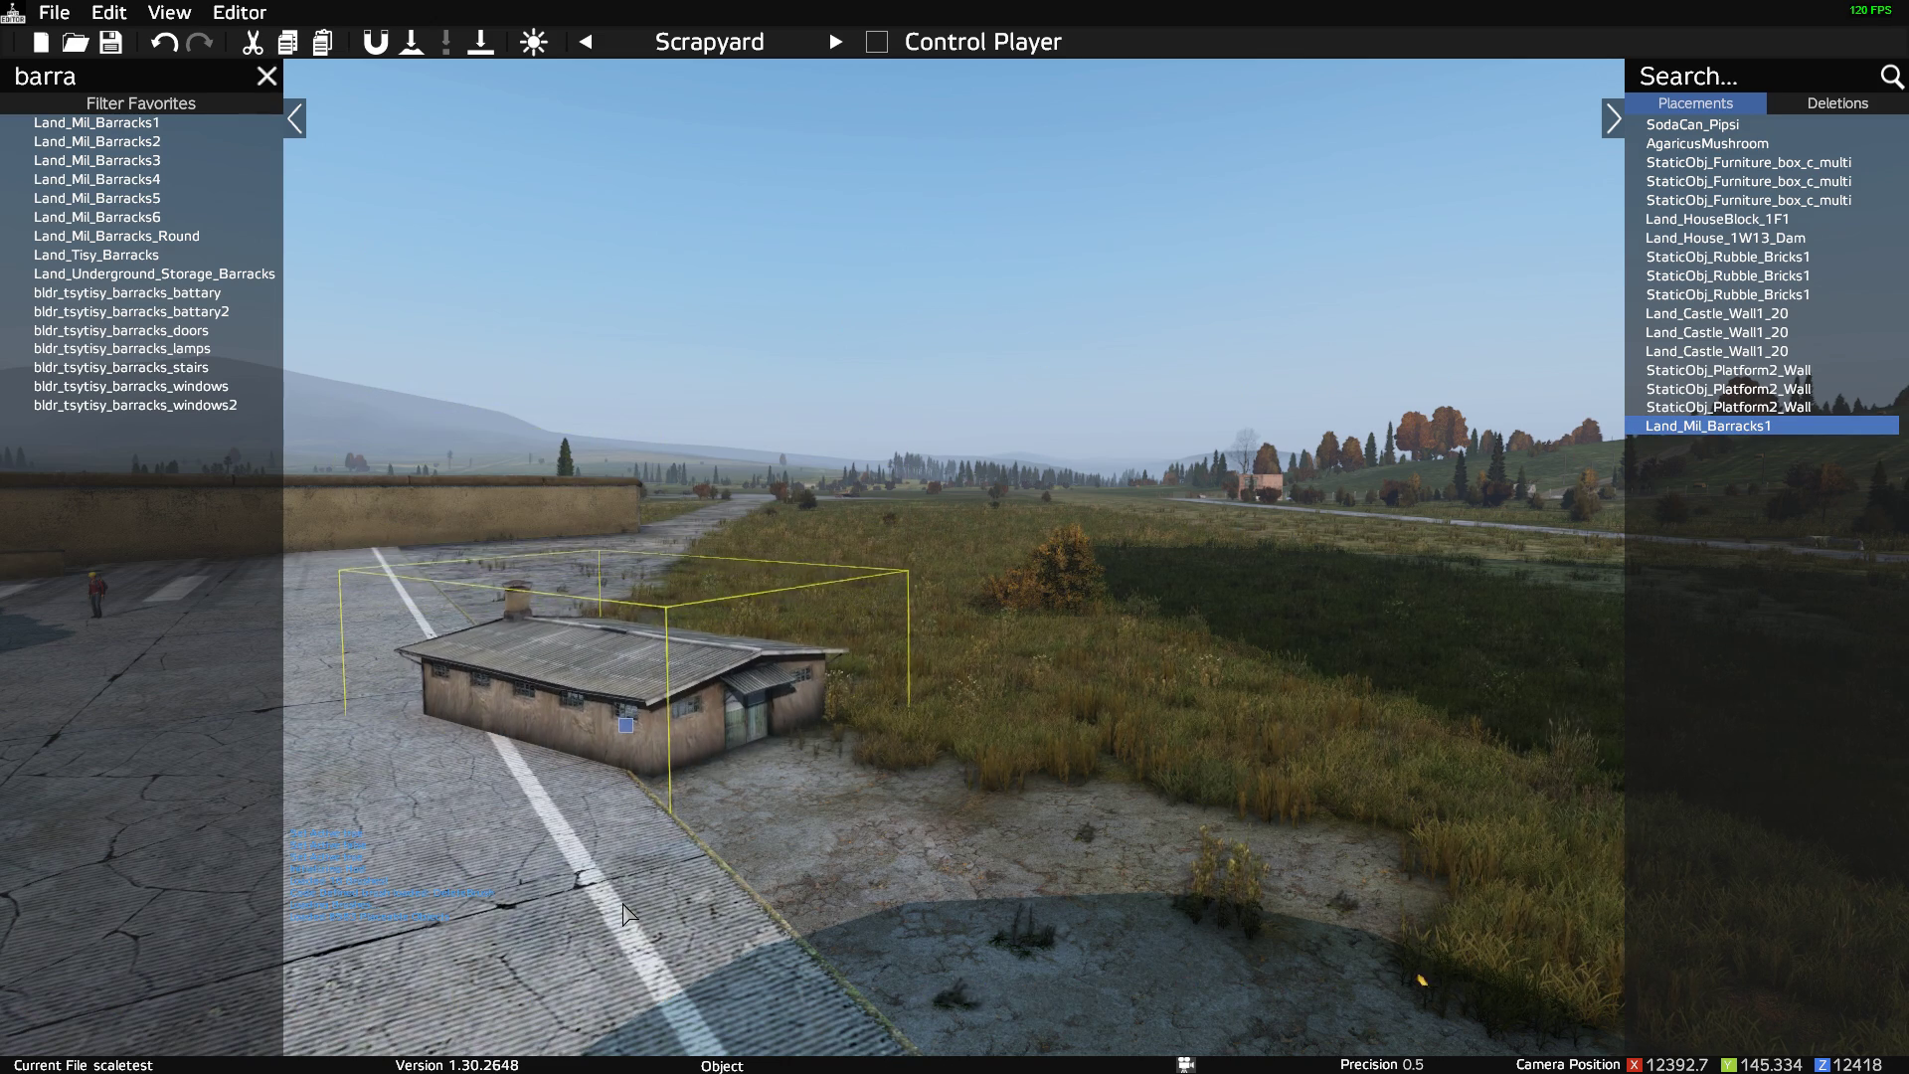
pyautogui.hotkey('ctrl', 's')
pyautogui.click(652, 888)
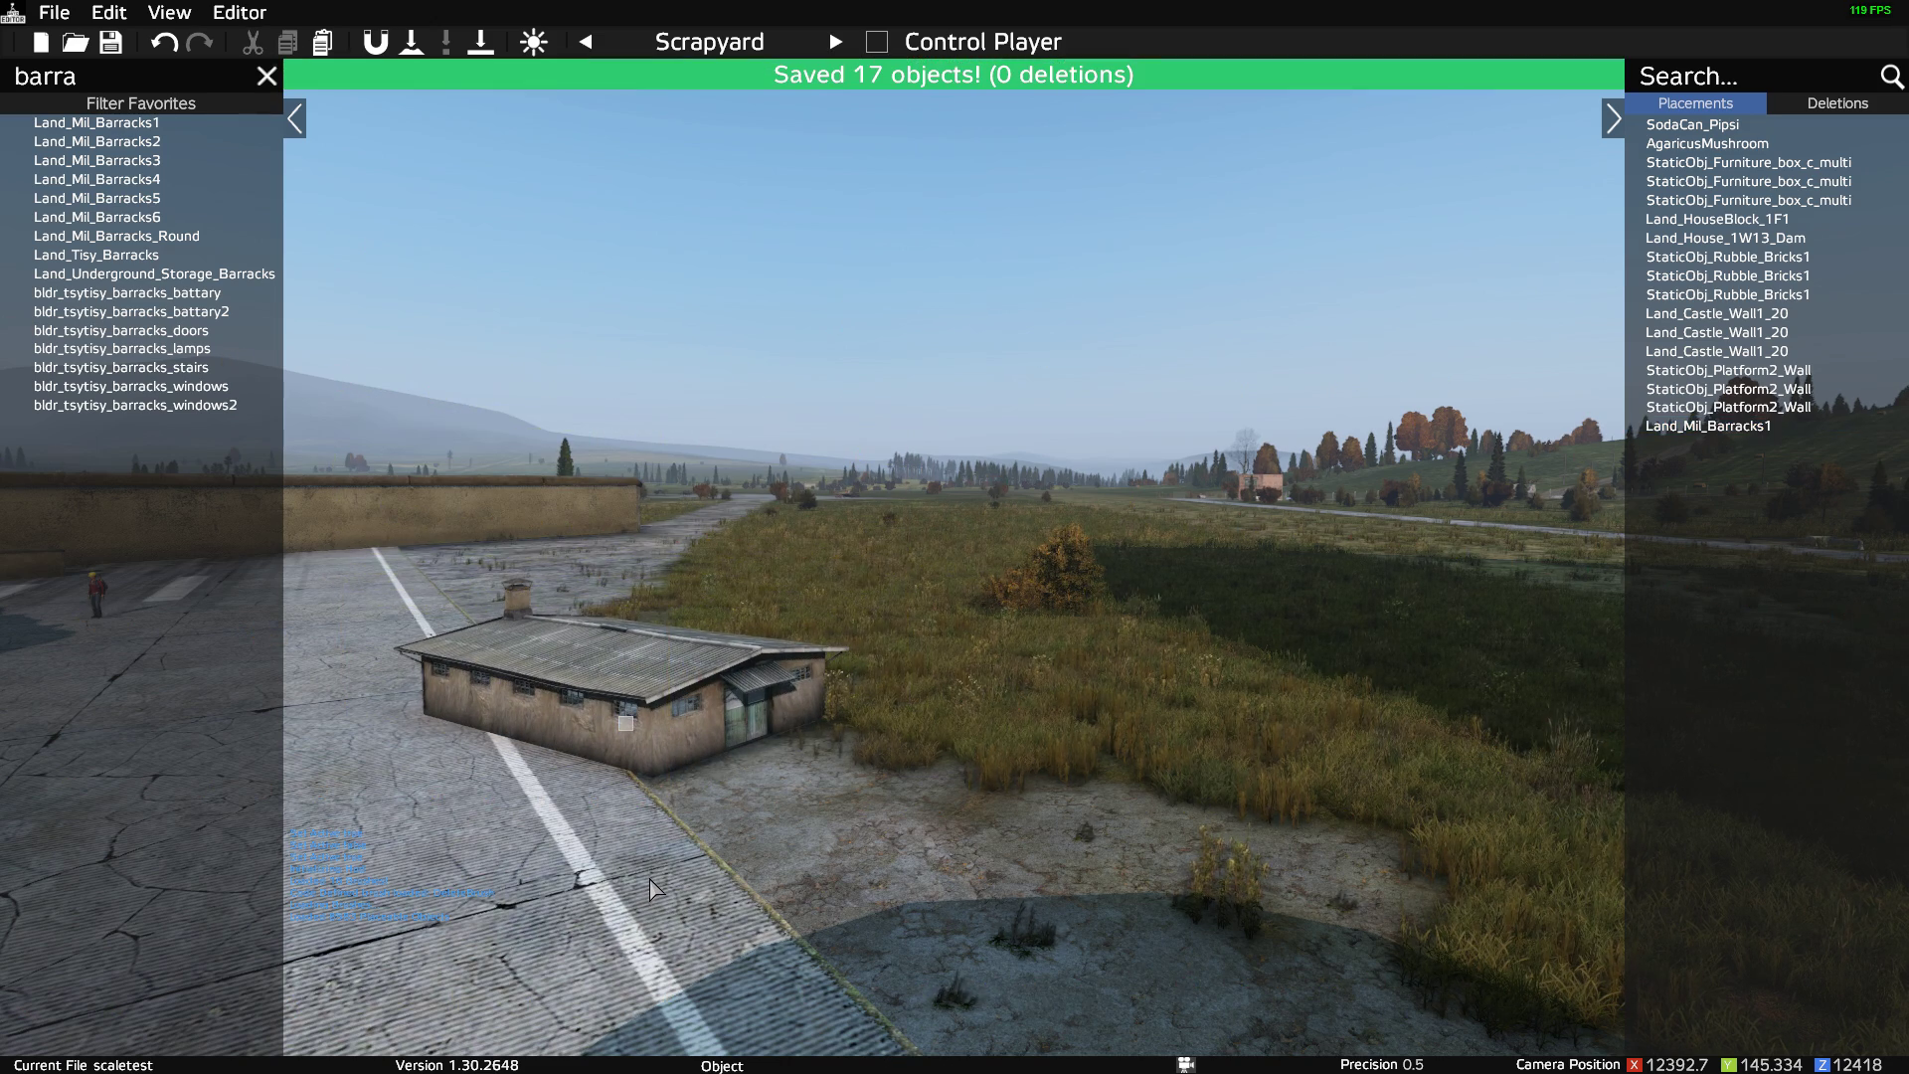
# Save the scene and display the available export formats, pointing out the Object Spawner (*.json) export.
pyautogui.moveTo(652, 887); pyautogui.dragTo(363, 867, button='right')
pyautogui.press('d')
pyautogui.press('s')
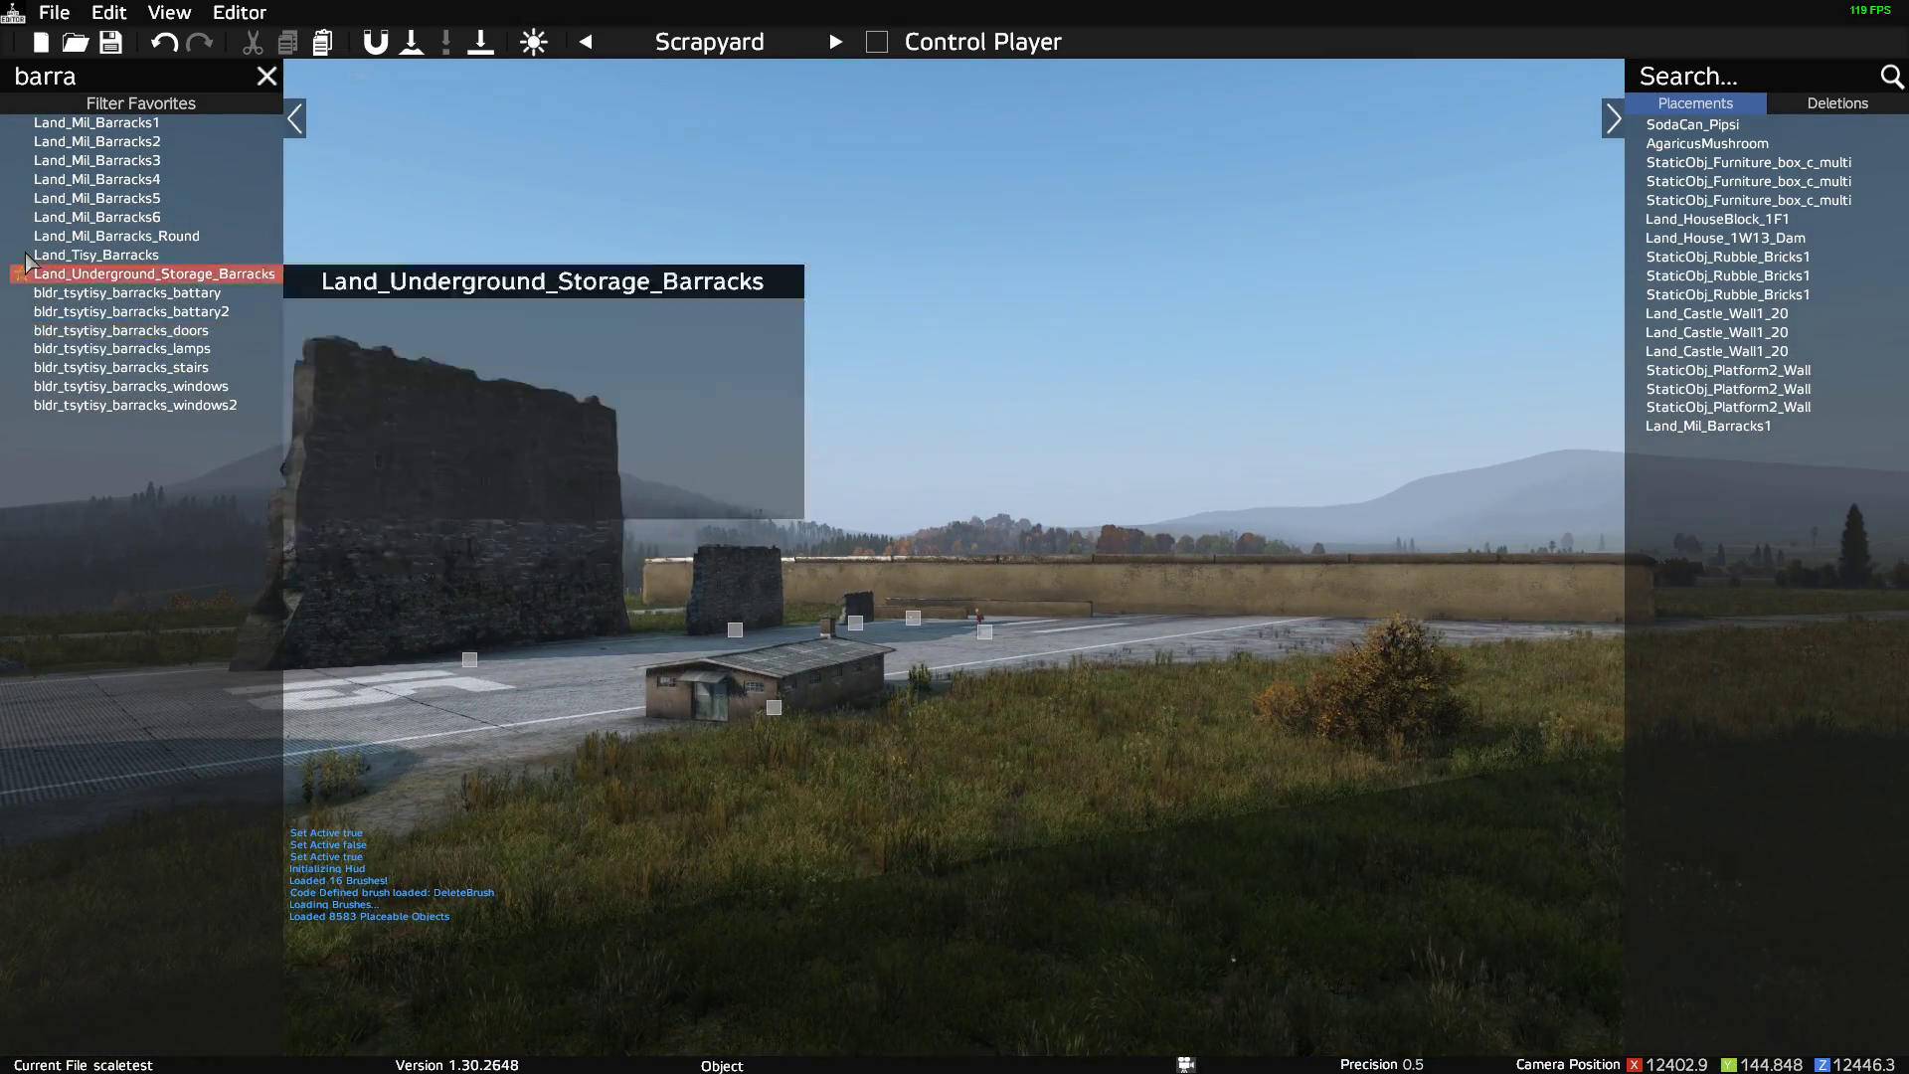
pyautogui.click(53, 12)
pyautogui.moveTo(167, 249)
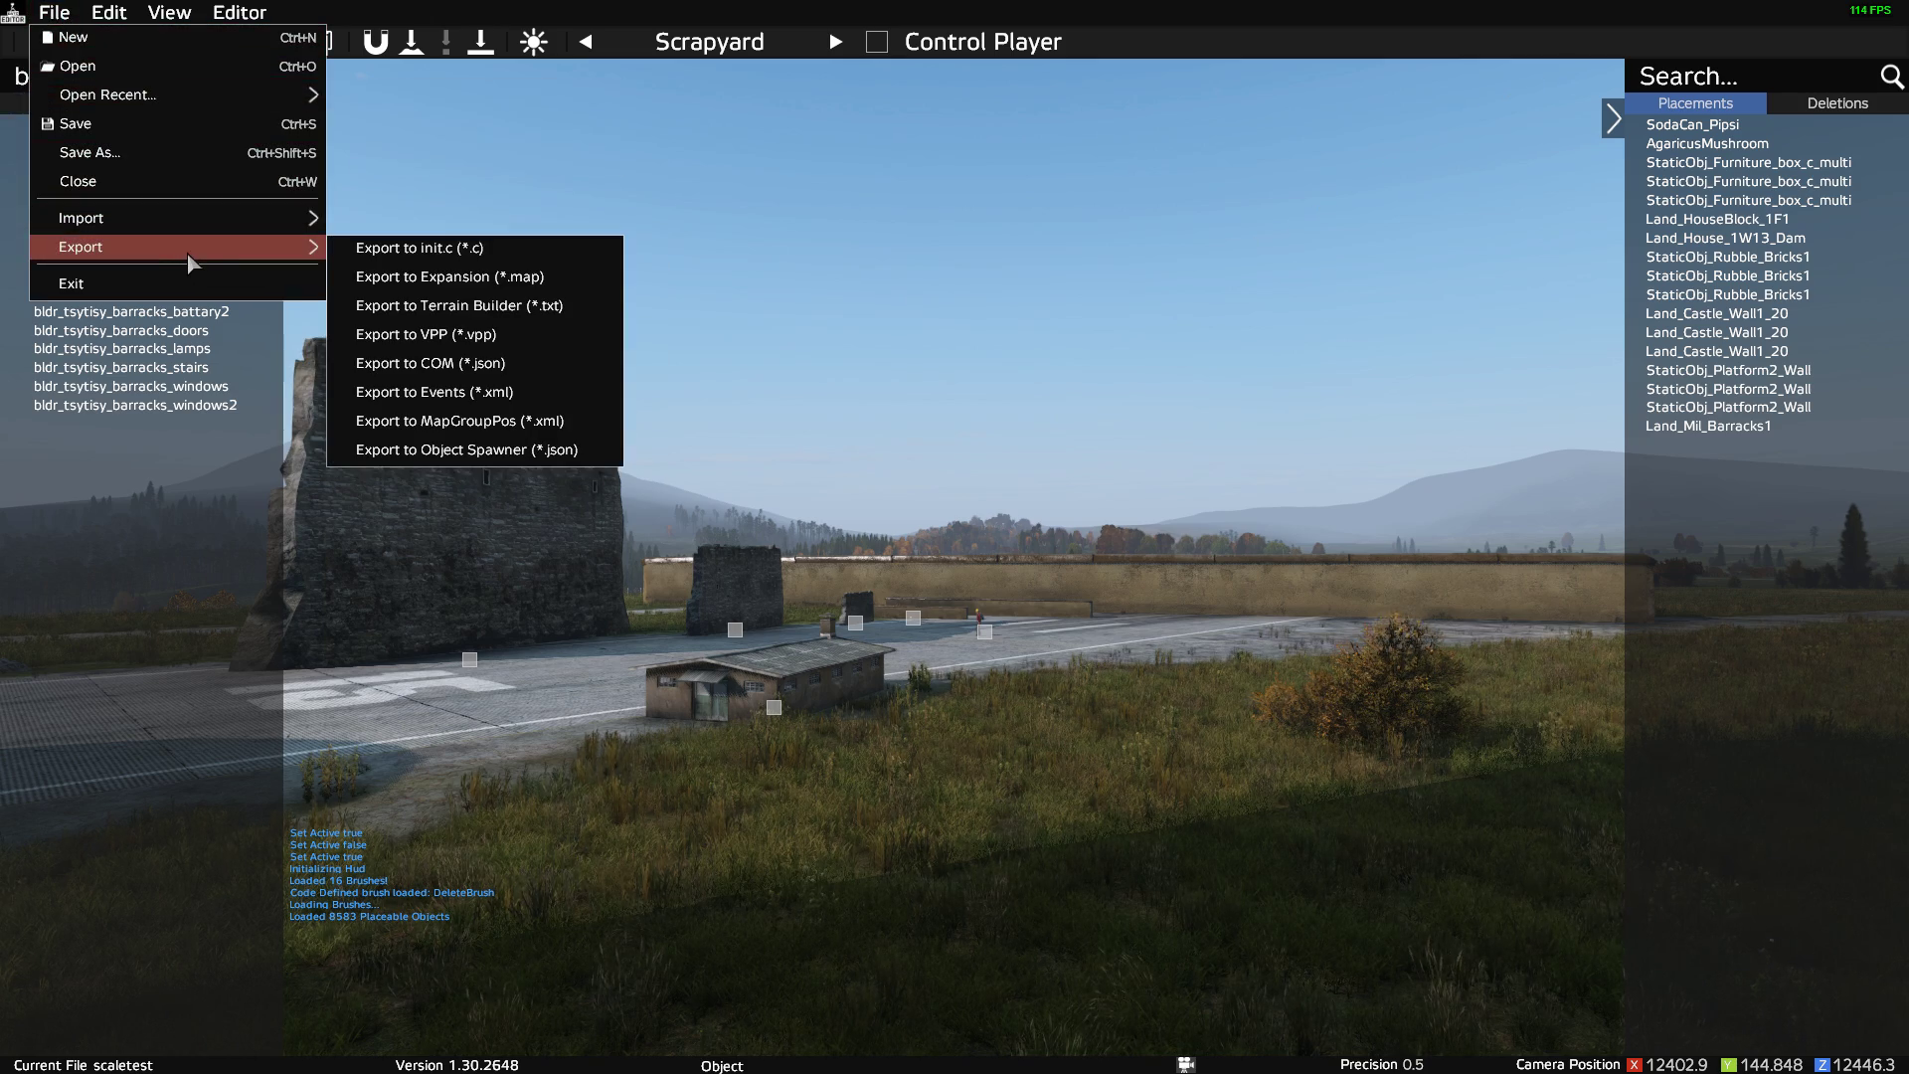
pyautogui.hotkey('ctrl', 's')
pyautogui.click(53, 12)
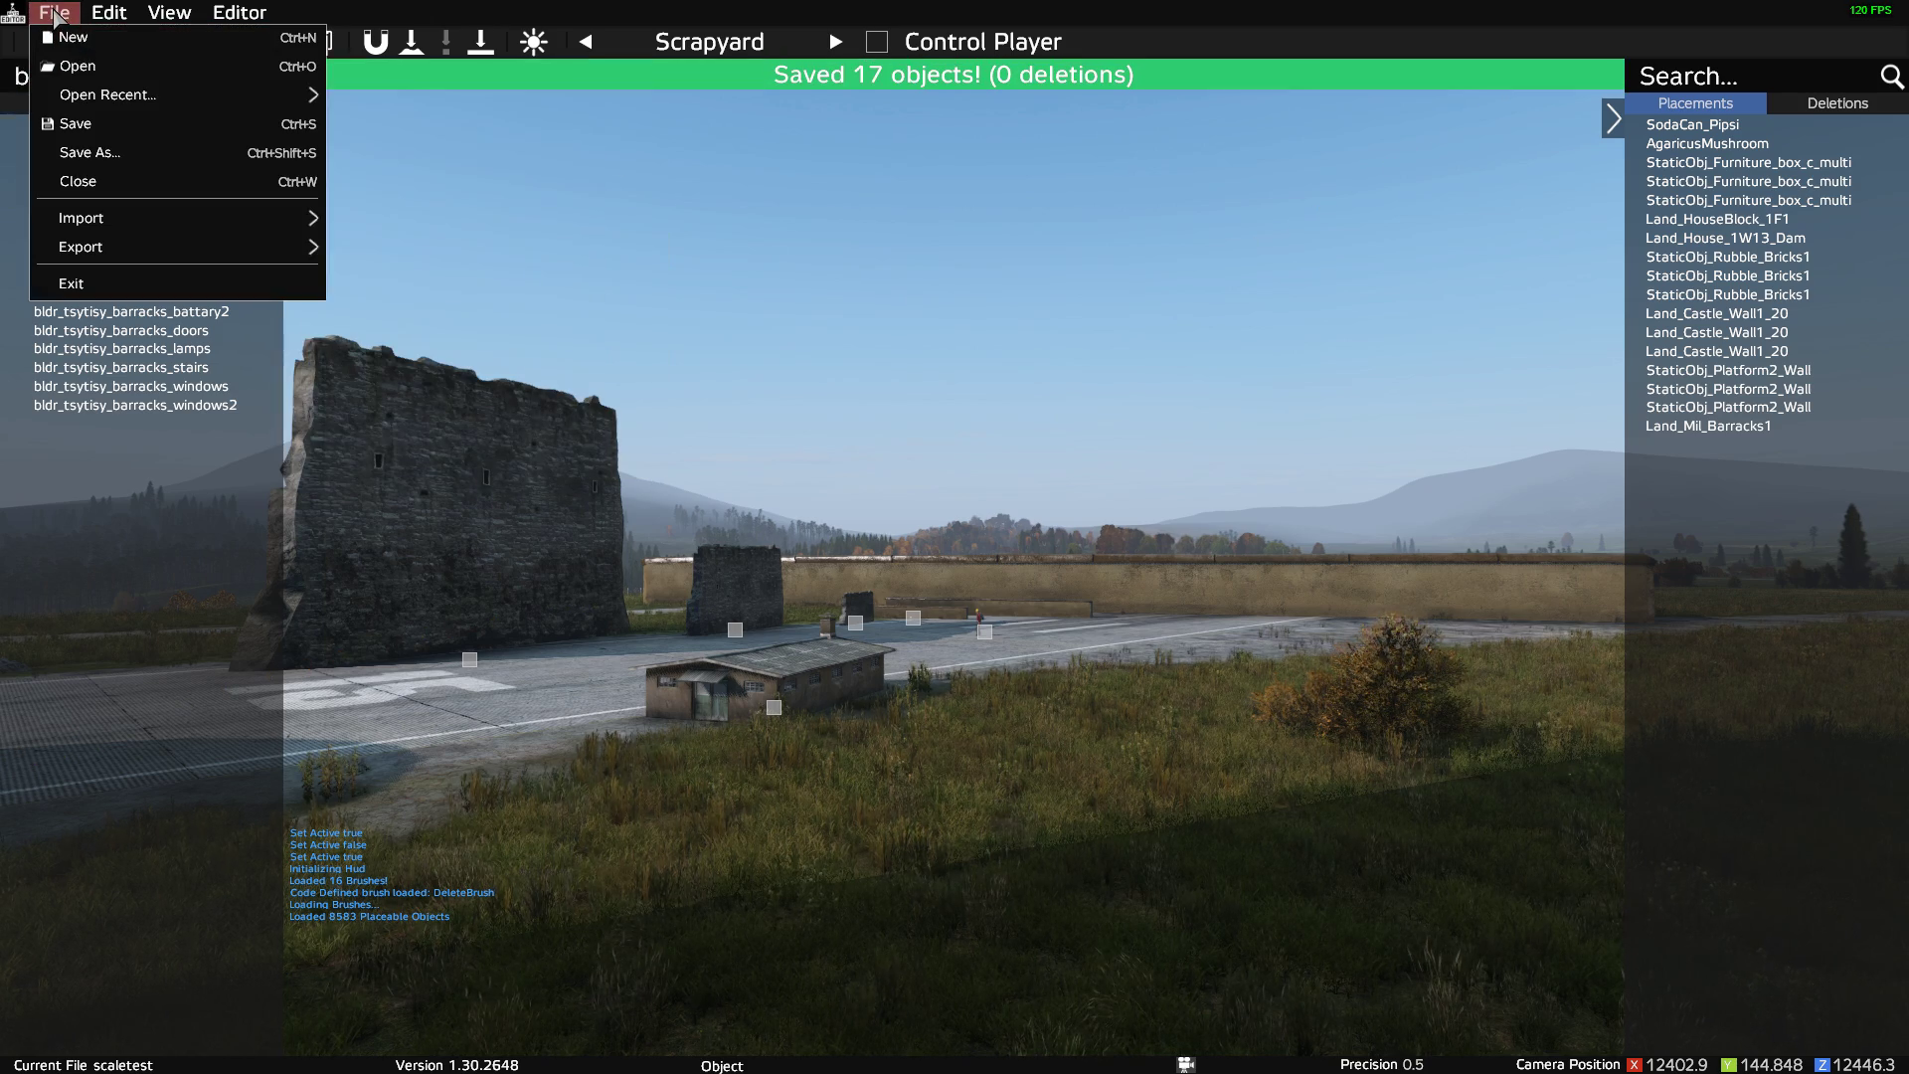
pyautogui.moveTo(240, 254)
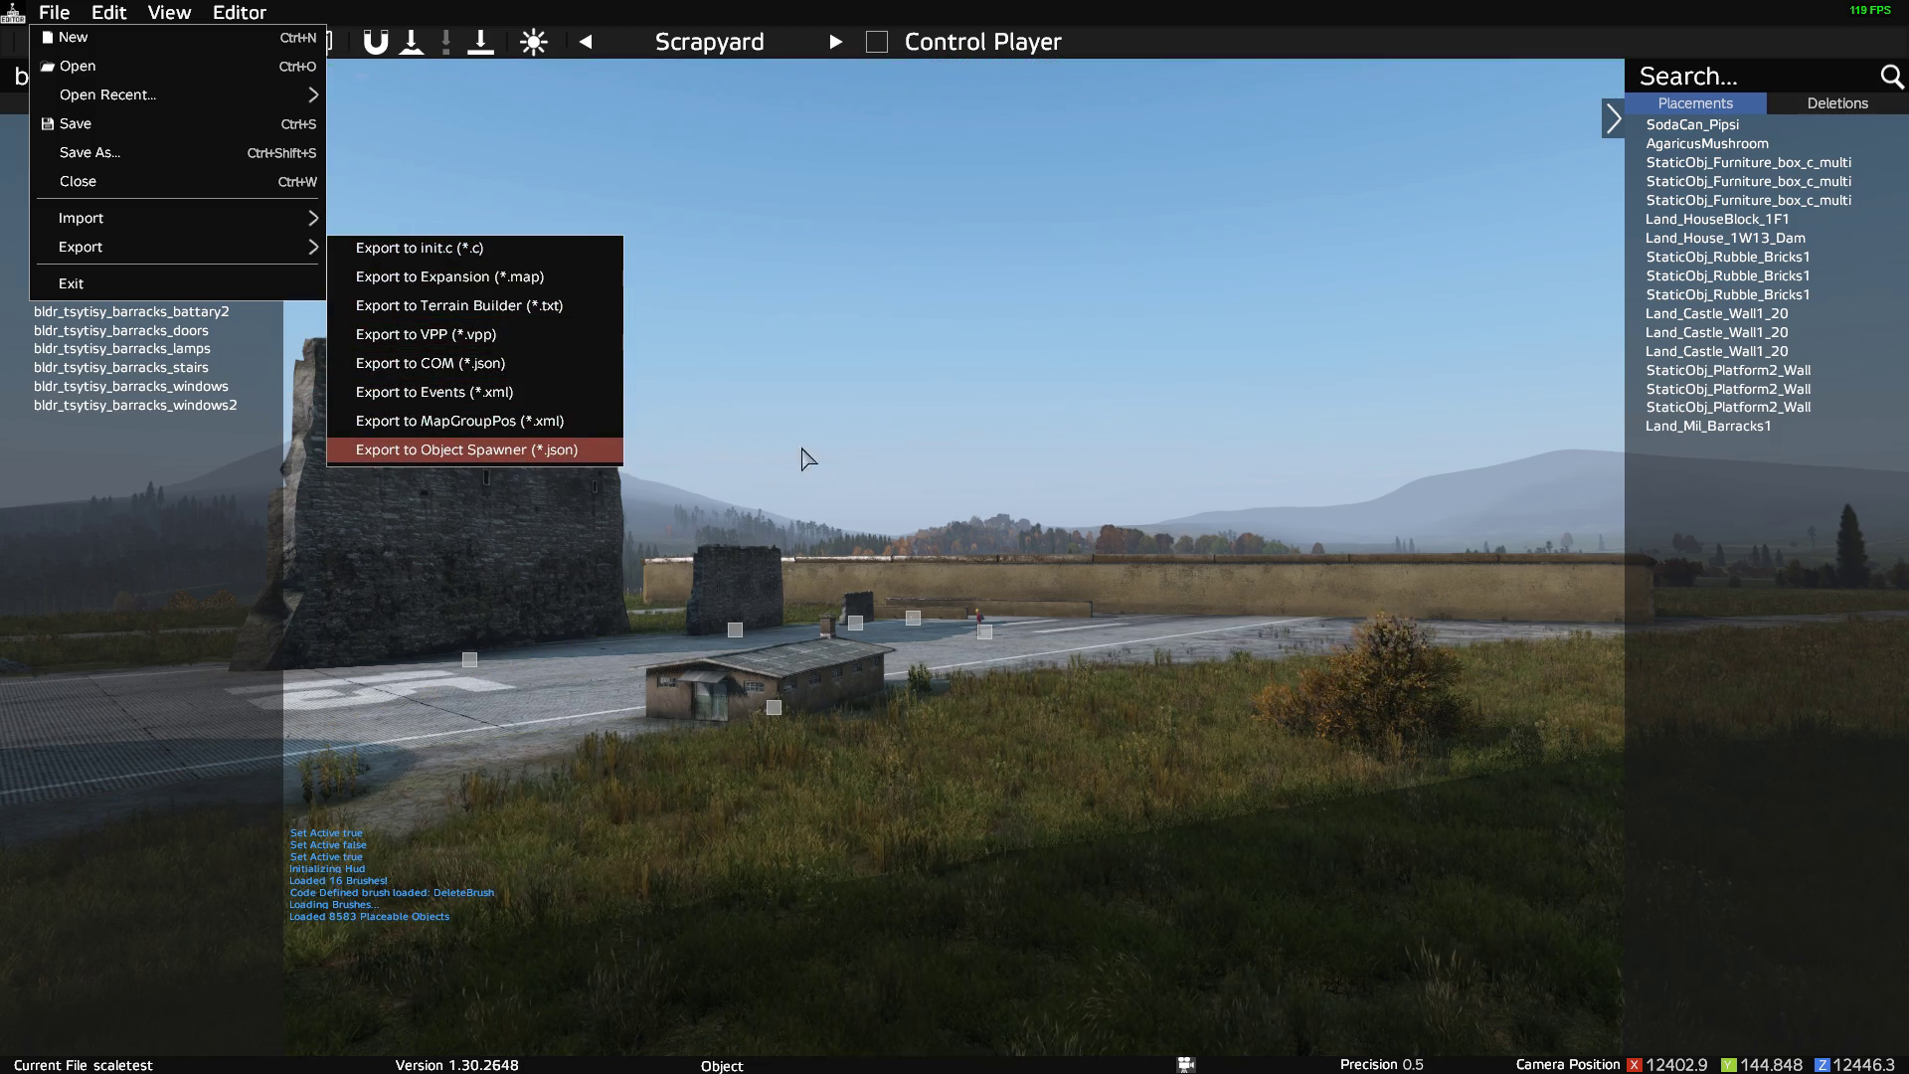
# Switch to Notepad++ and examine the SodaCan_Pipsi entry and its scale line in scaleexamples.json.
pyautogui.hotkey('alt', 'Tab')
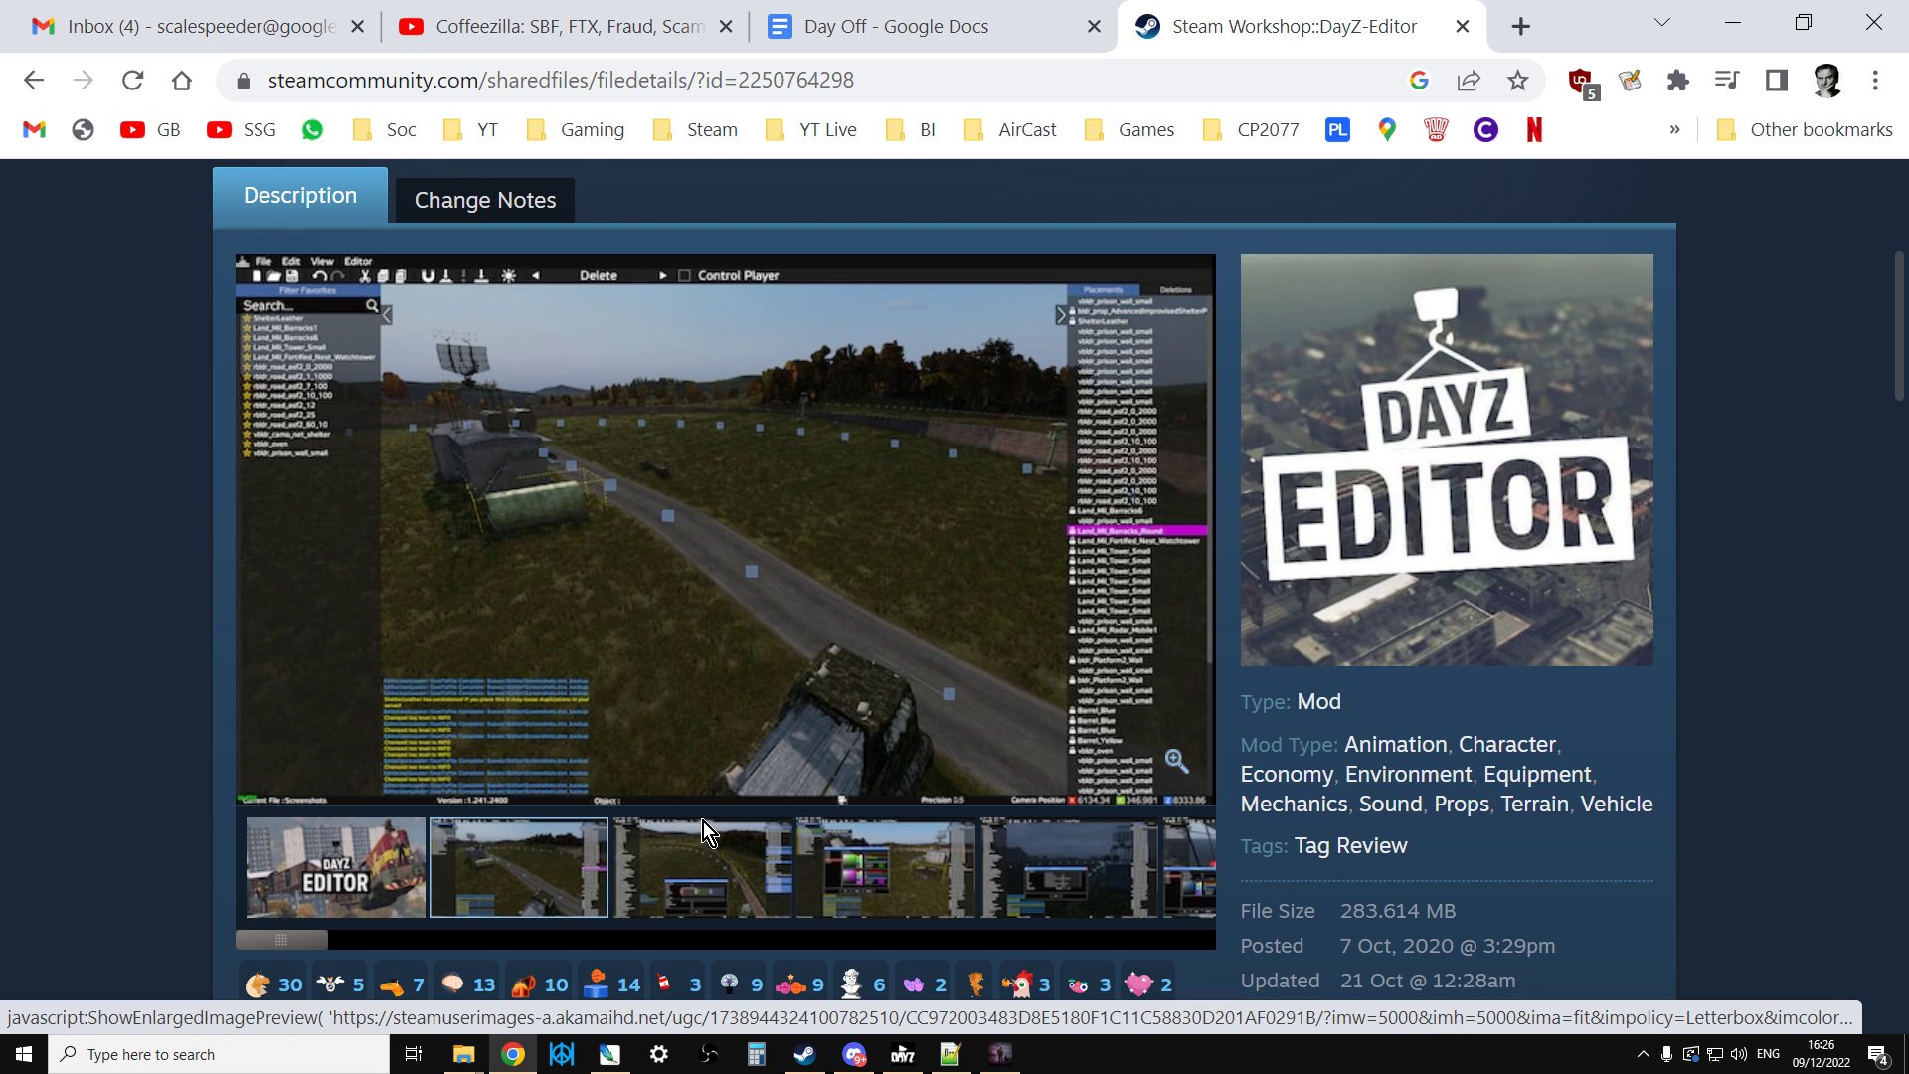
pyautogui.click(951, 1054)
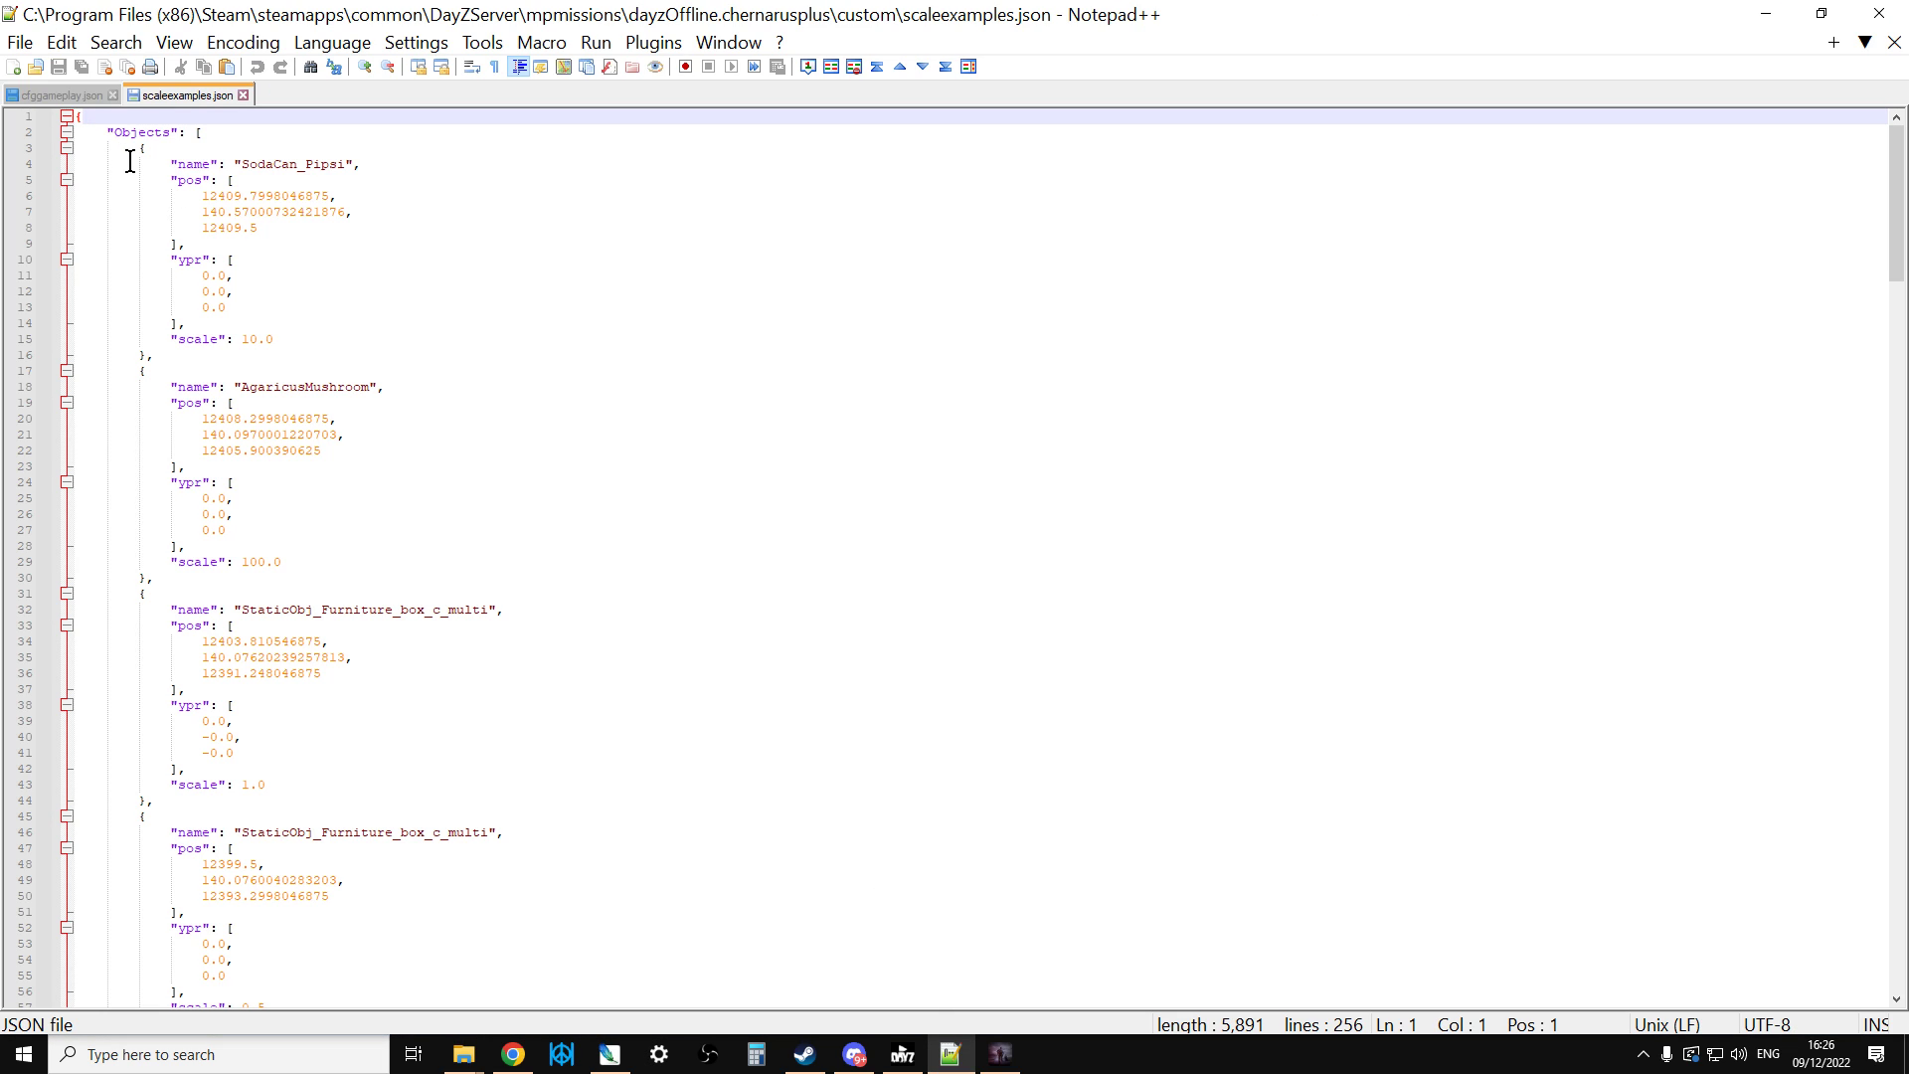
pyautogui.moveTo(137, 149); pyautogui.dragTo(283, 354)
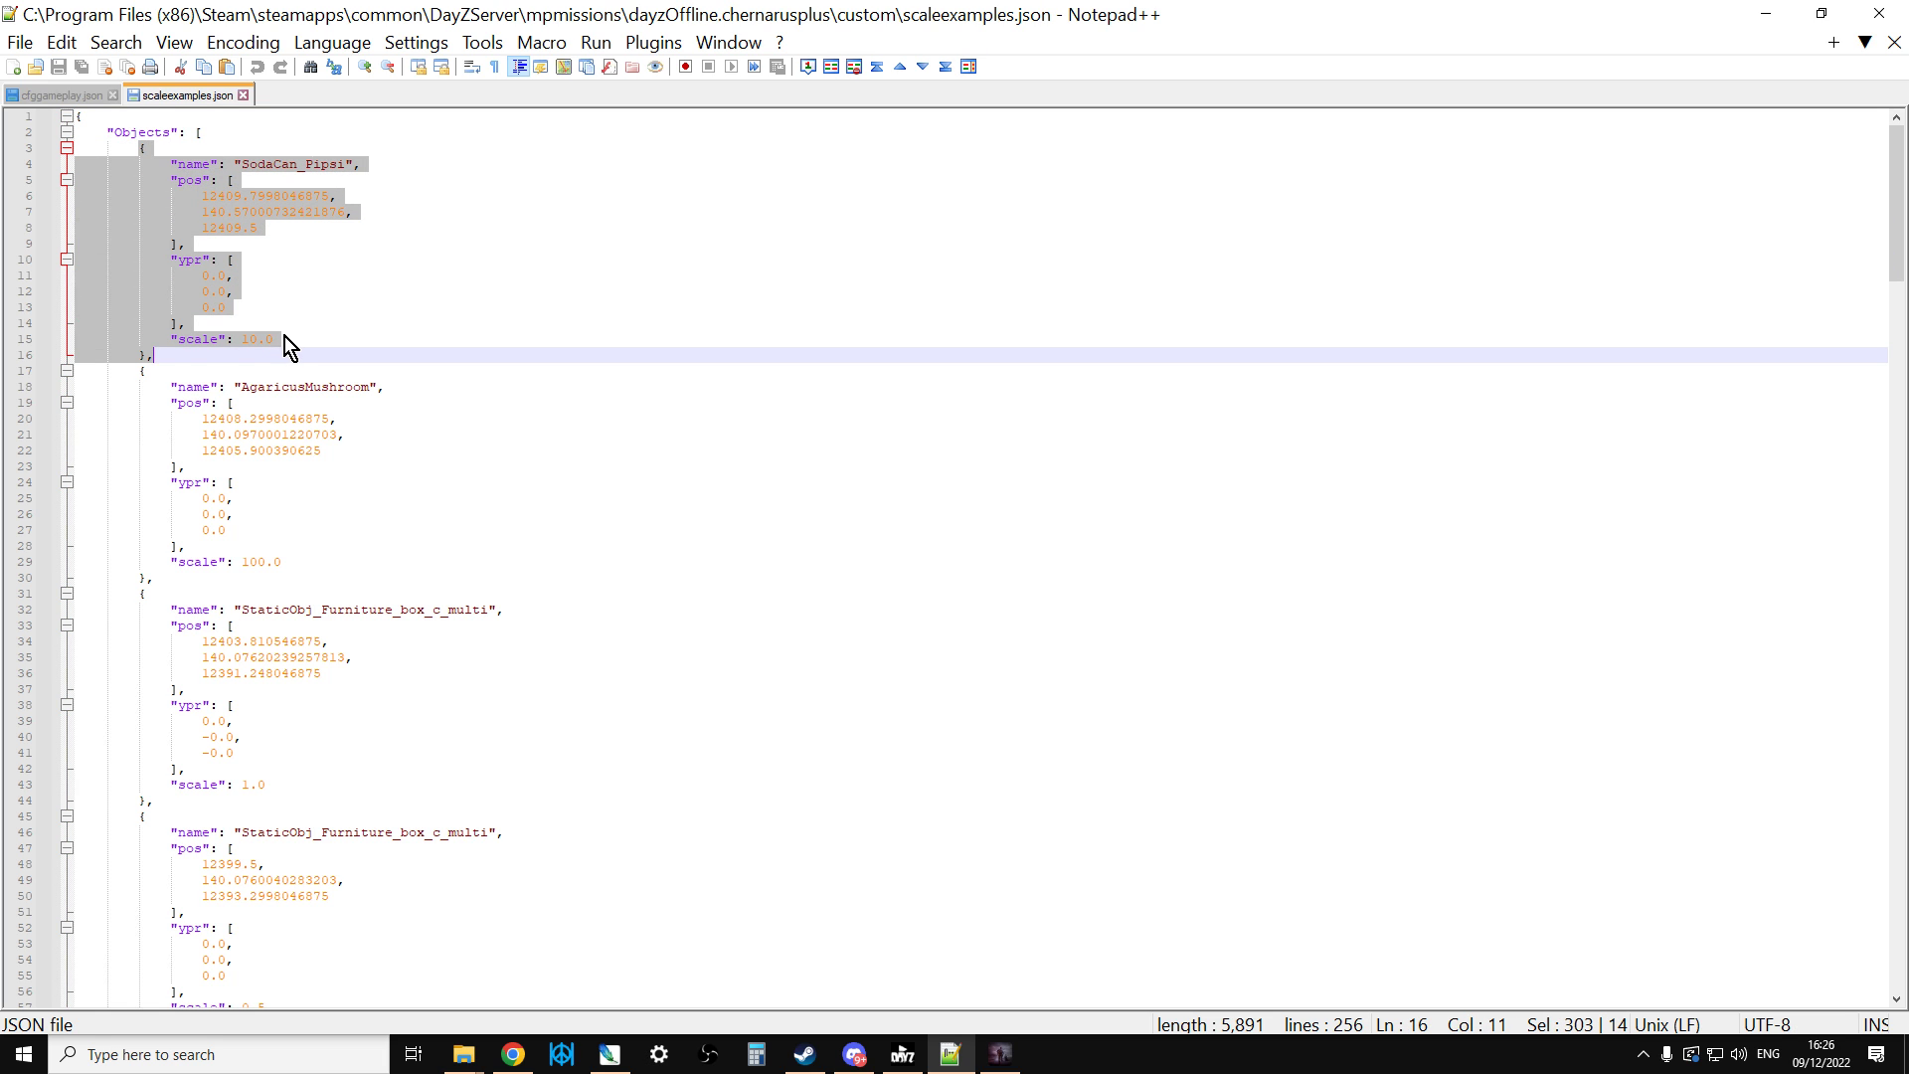
pyautogui.moveTo(285, 338); pyautogui.dragTo(167, 339)
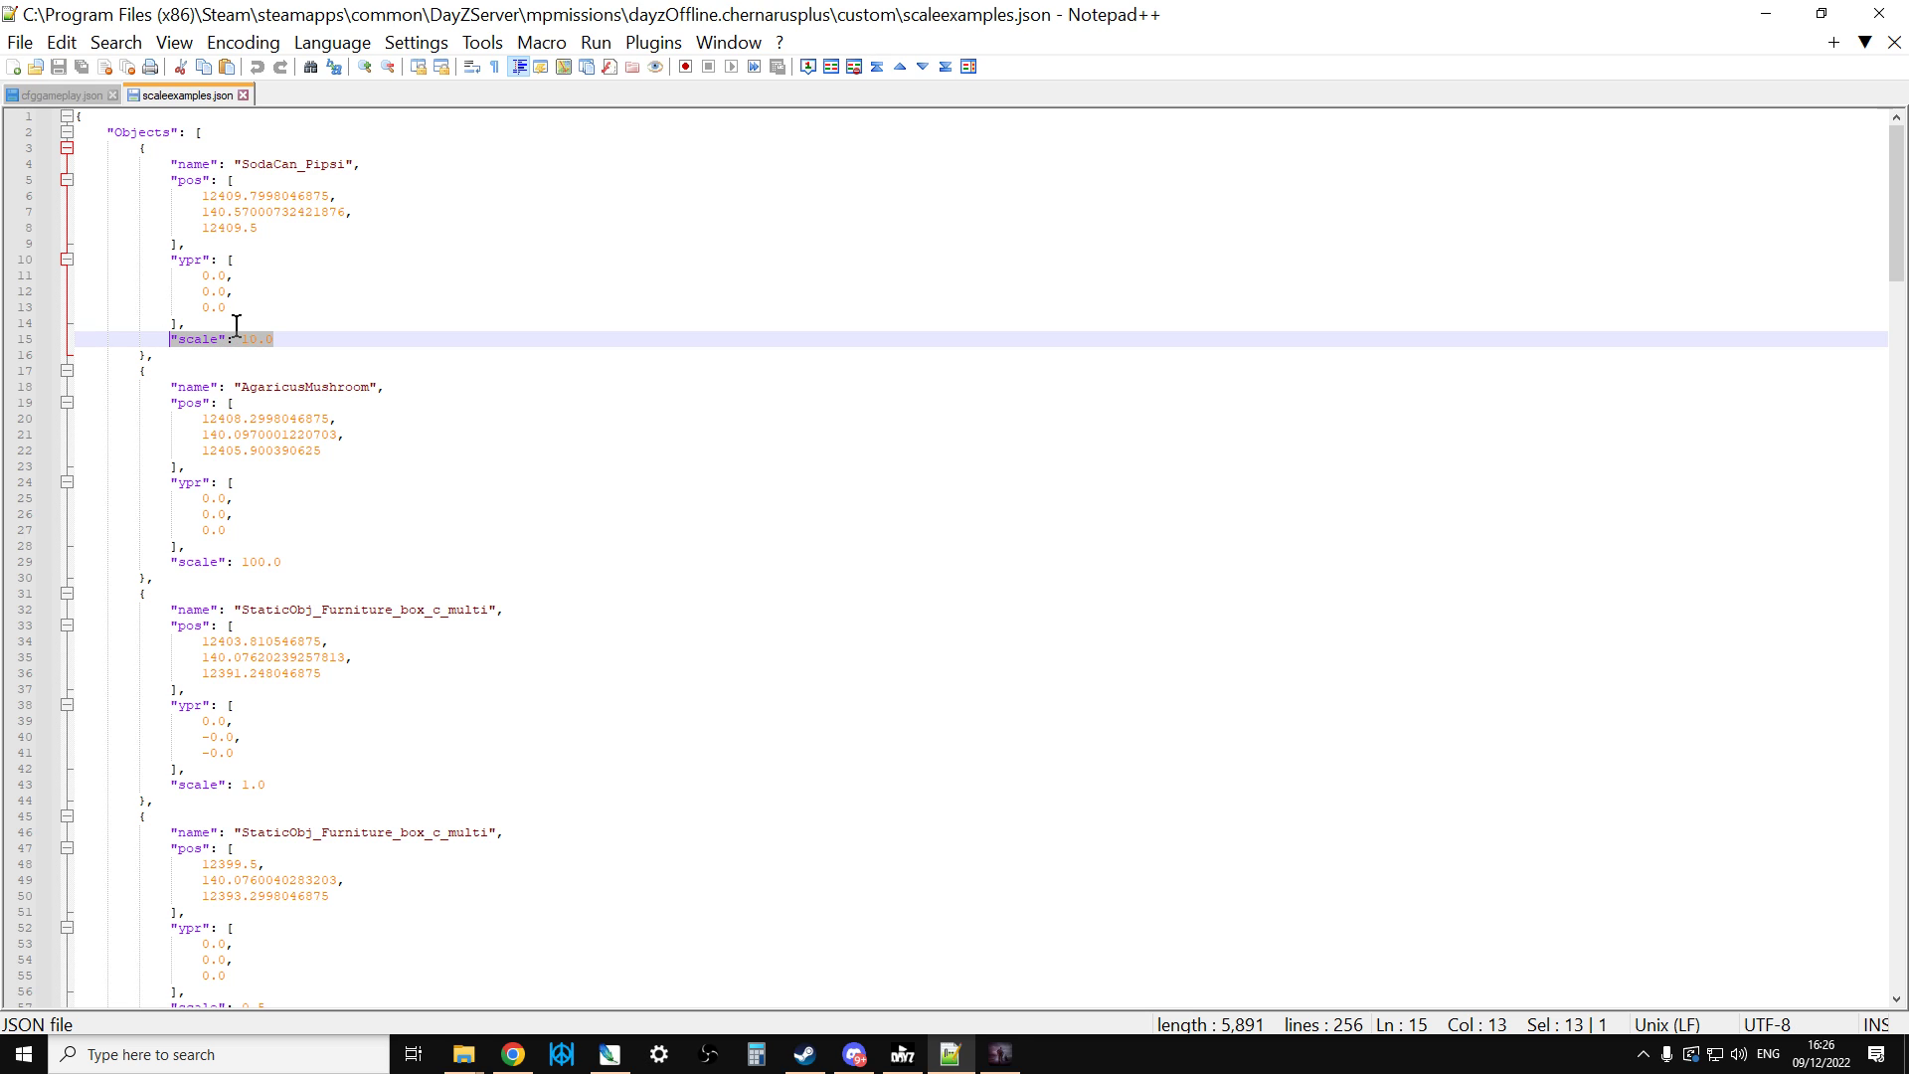
# Examine the objectSpawnersArr setting in cfggameplay.json and its custom/scaleexamples.json reference.
pyautogui.click(80, 93)
pyautogui.click(462, 644)
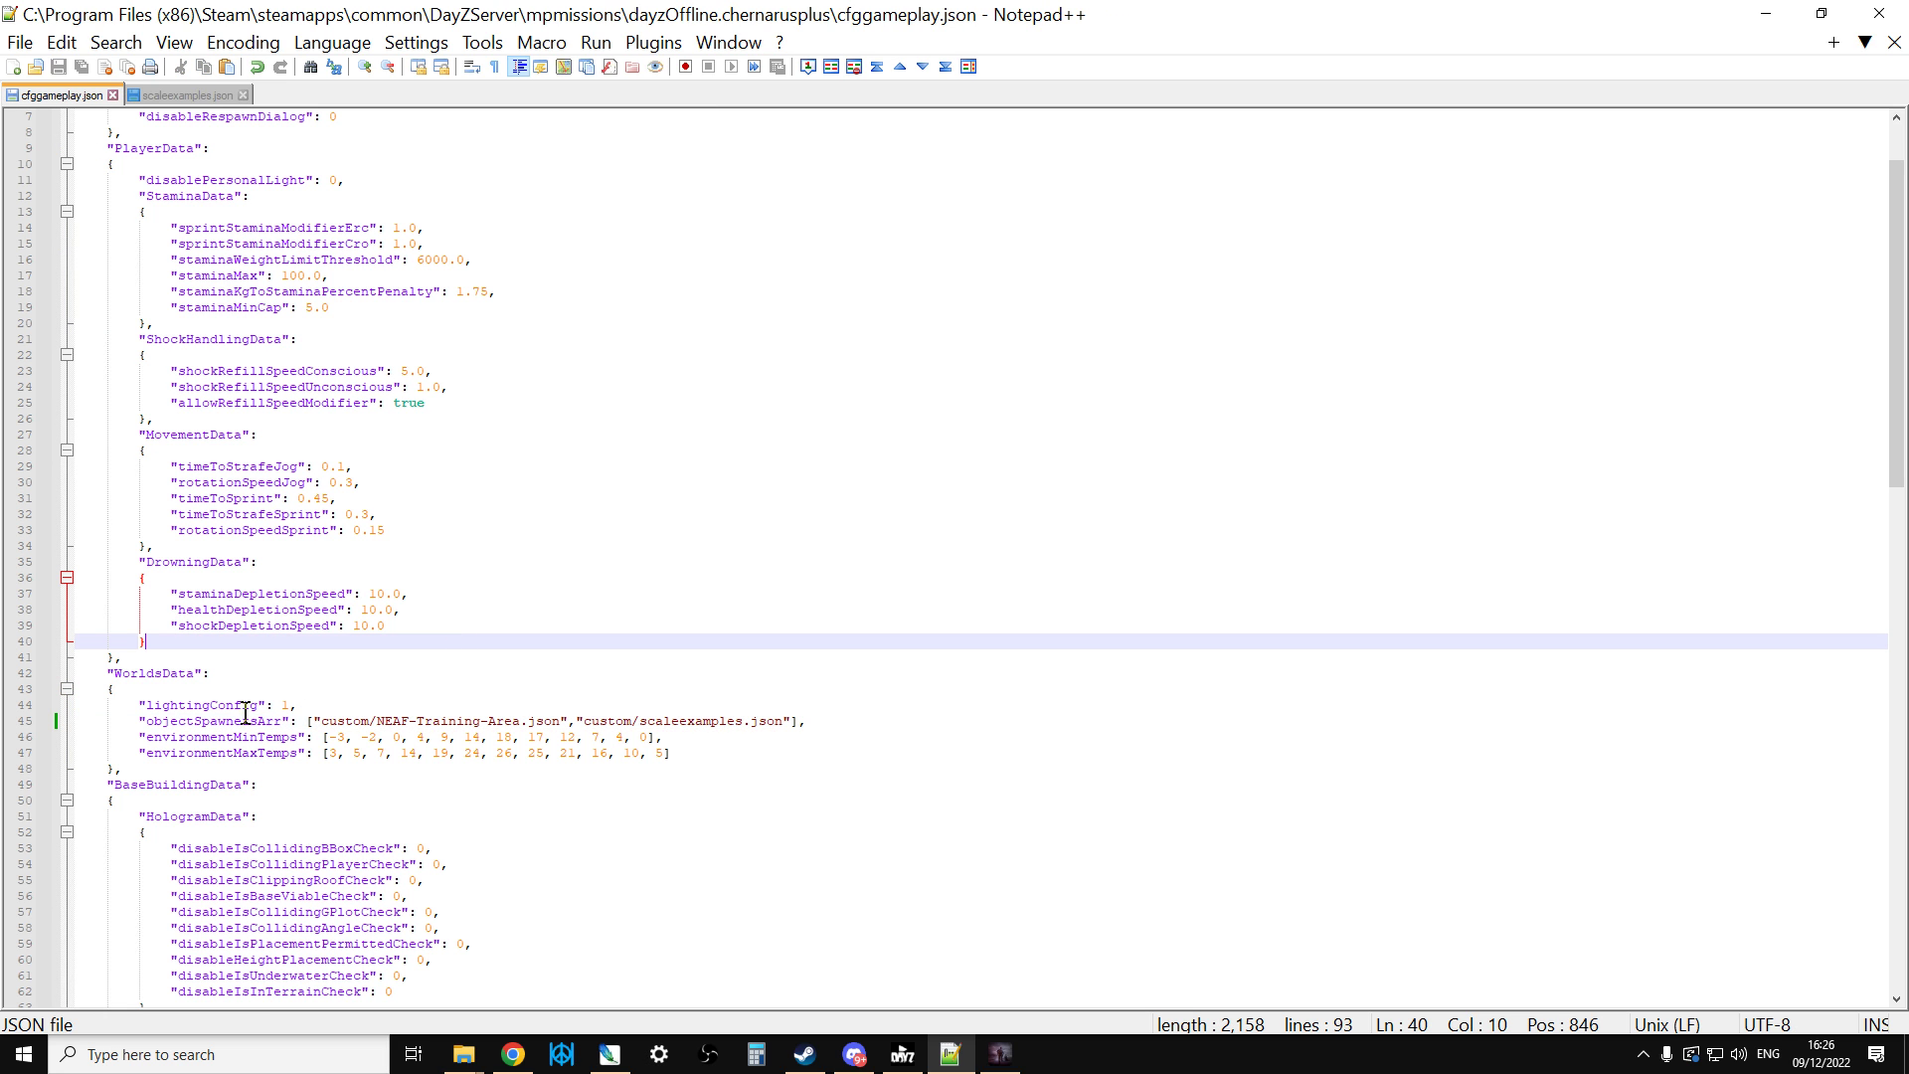
pyautogui.moveTo(138, 721); pyautogui.dragTo(291, 726)
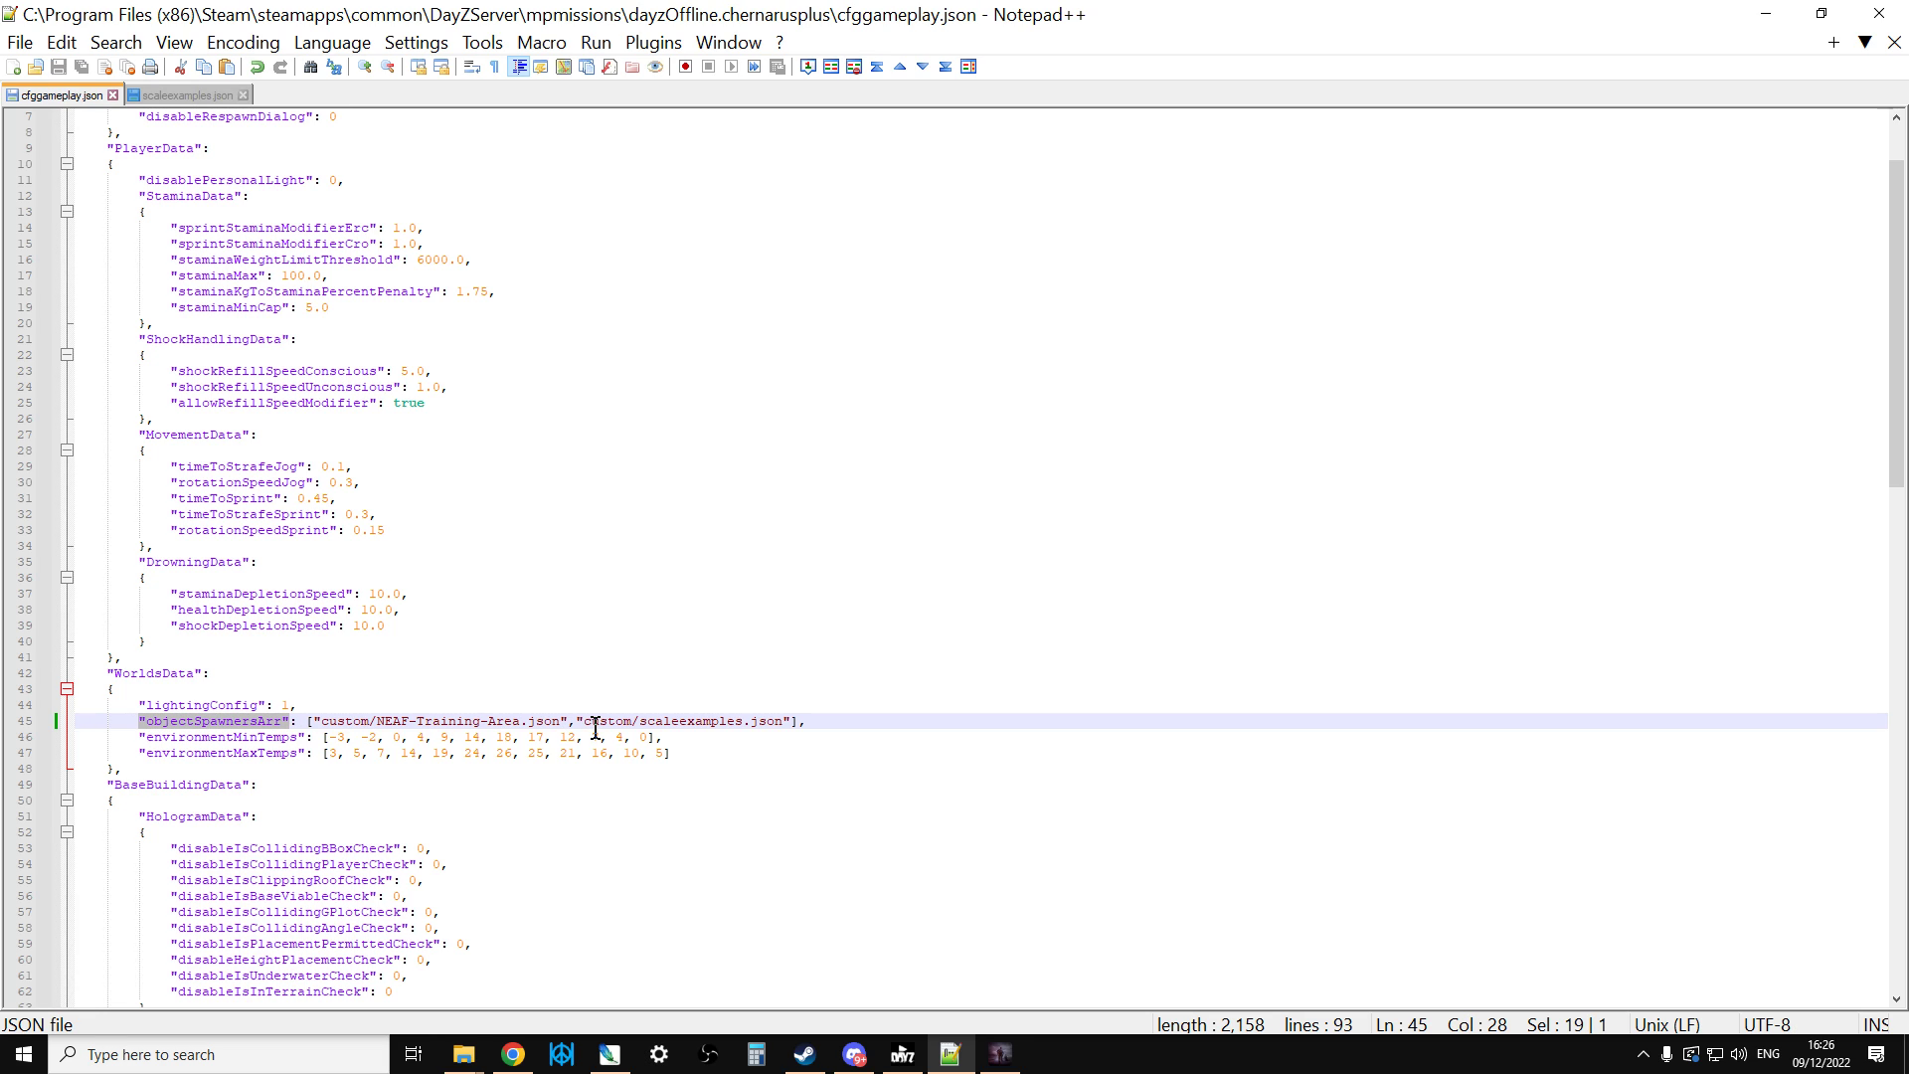
pyautogui.moveTo(575, 722); pyautogui.dragTo(801, 722)
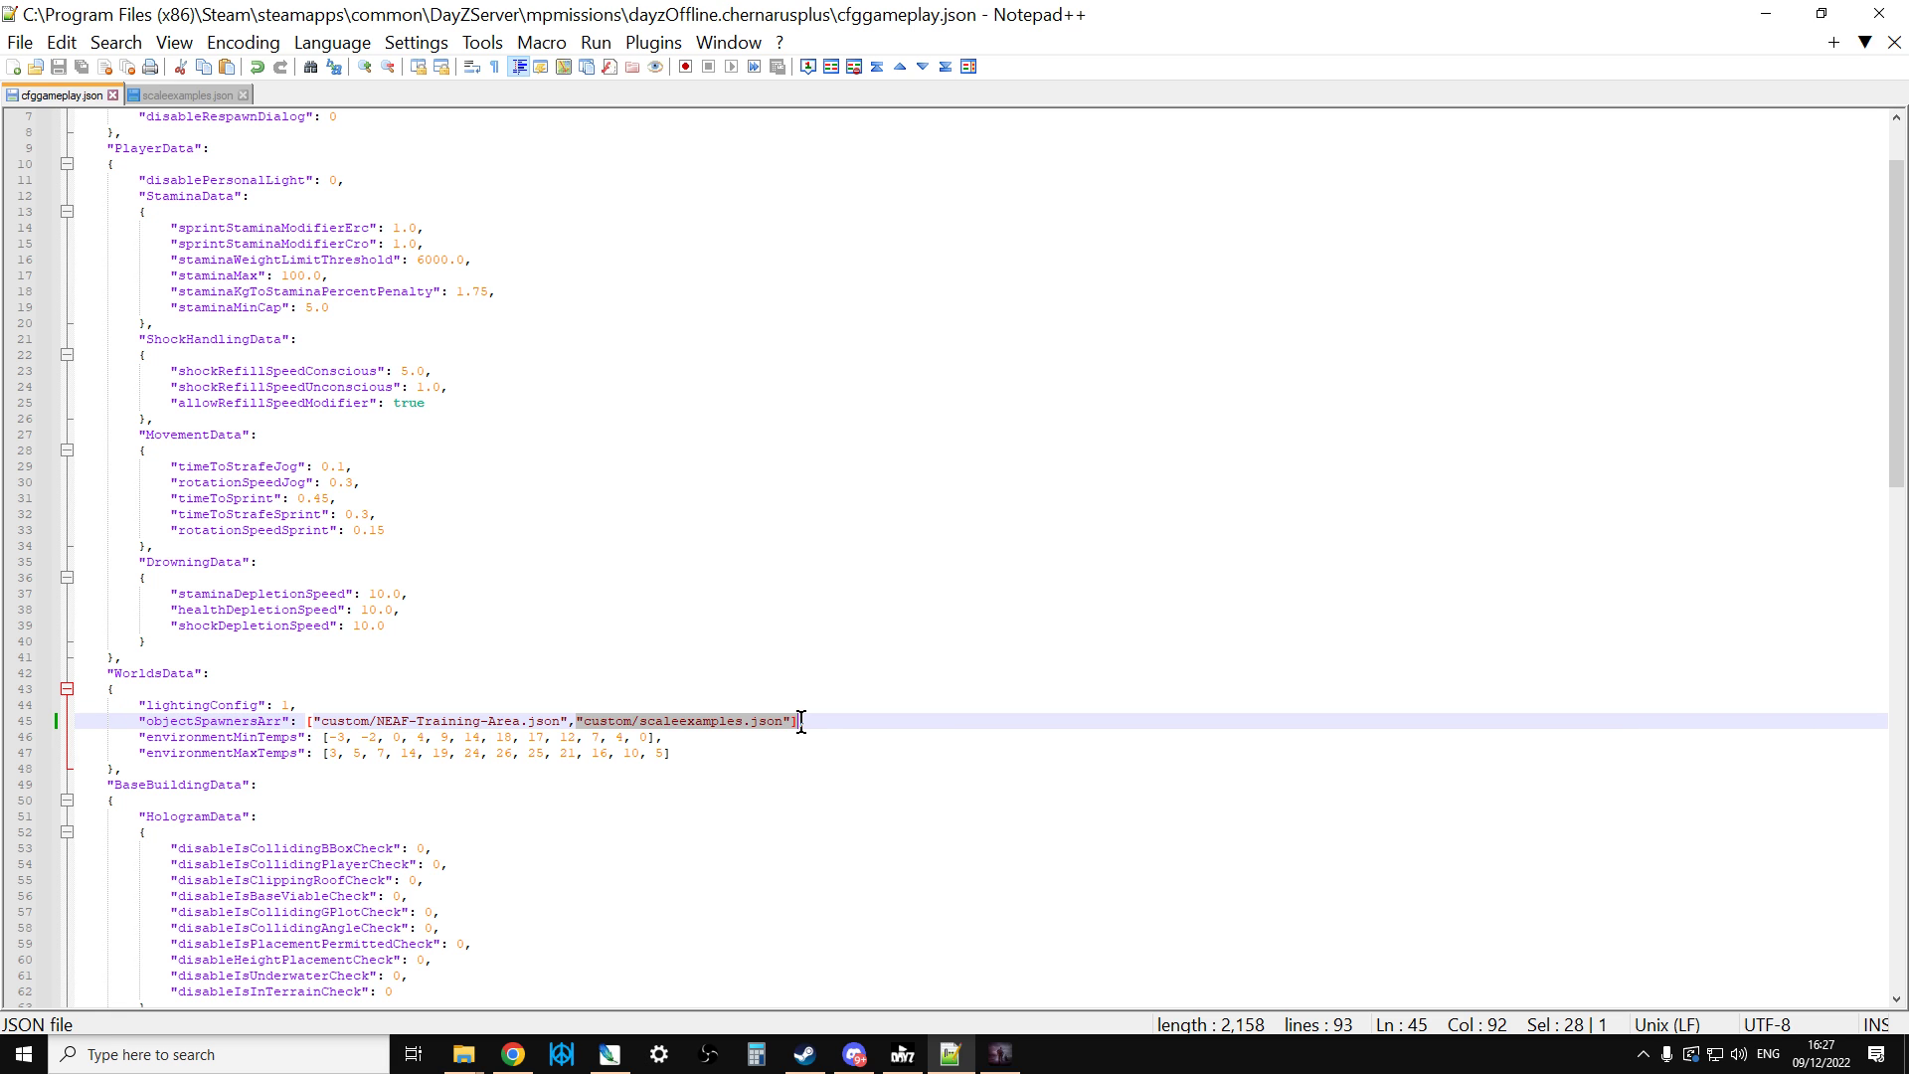
# Return to DayZ Editor, close the wall's properties and open those of the medium-sized StaticObj_Rubble_Bricks1 pile.
pyautogui.click(1000, 1054)
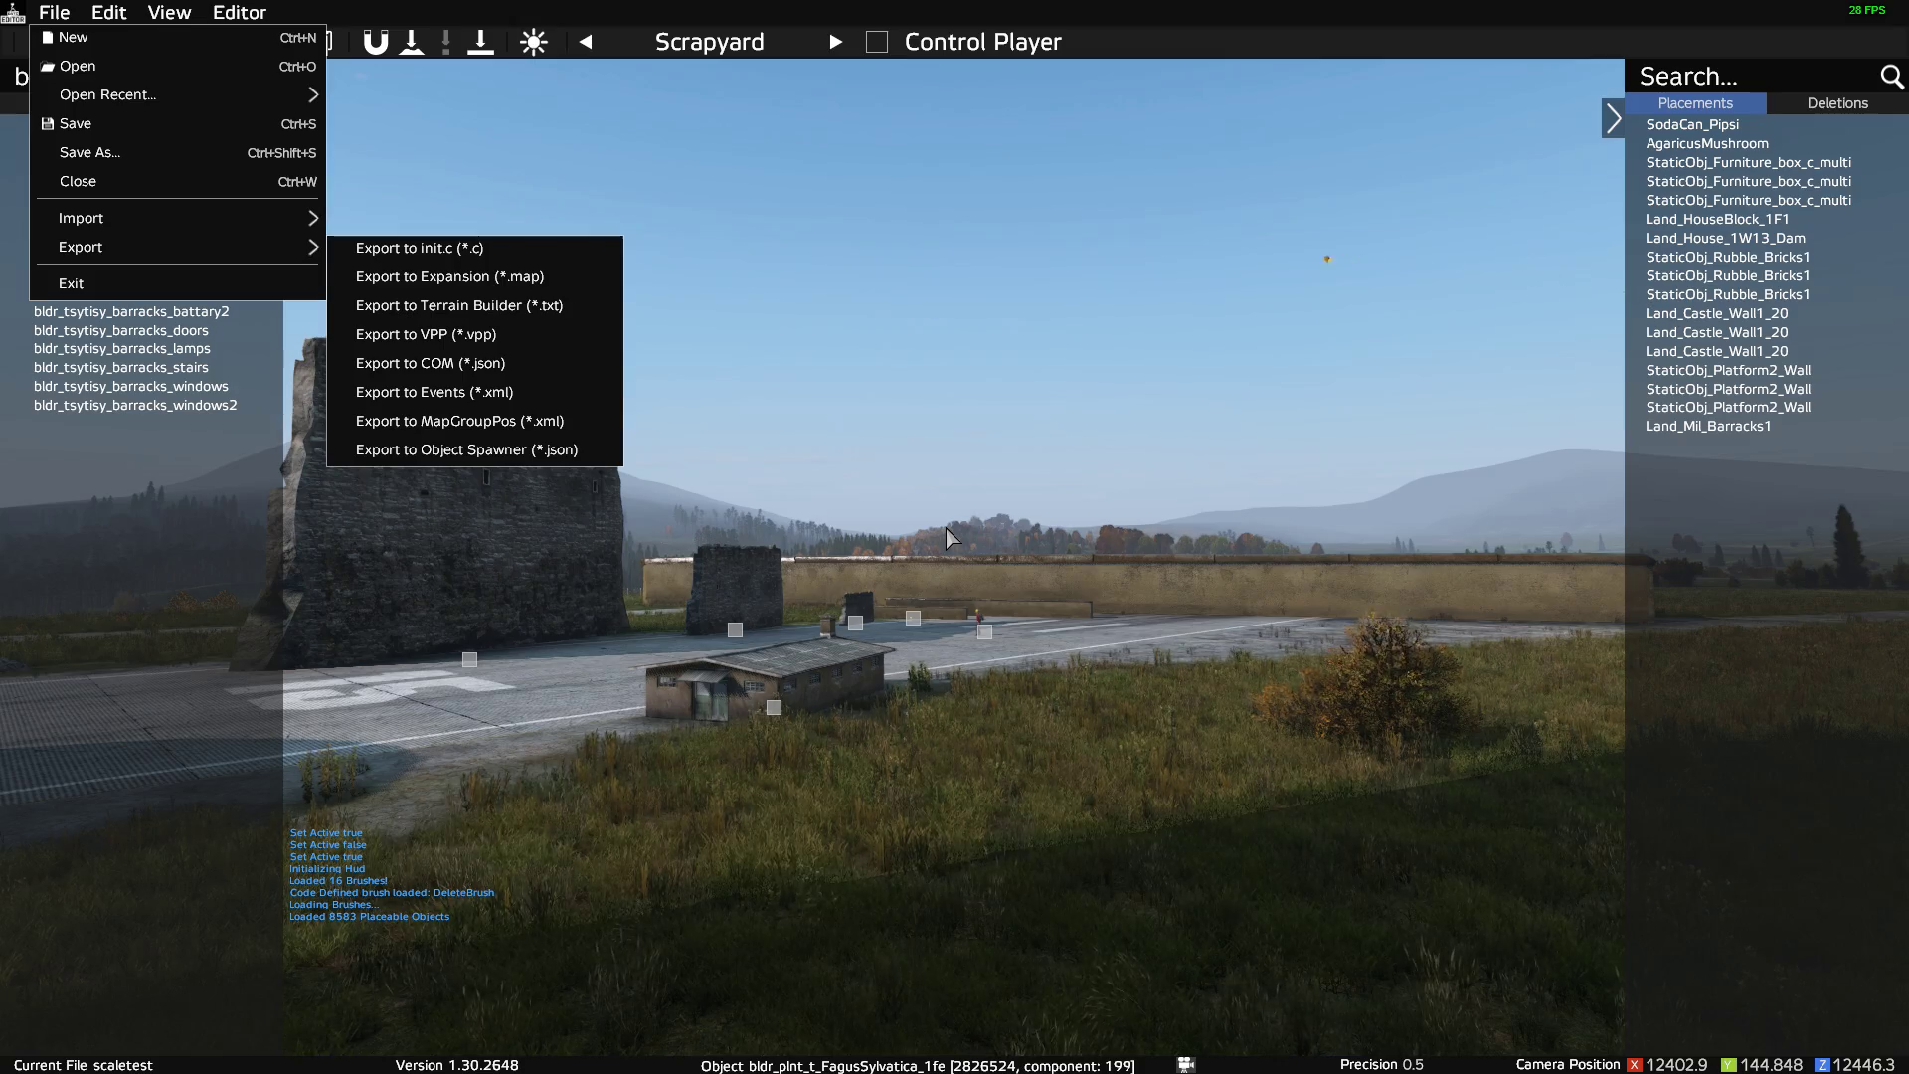
pyautogui.hotkey('ctrl', 's')
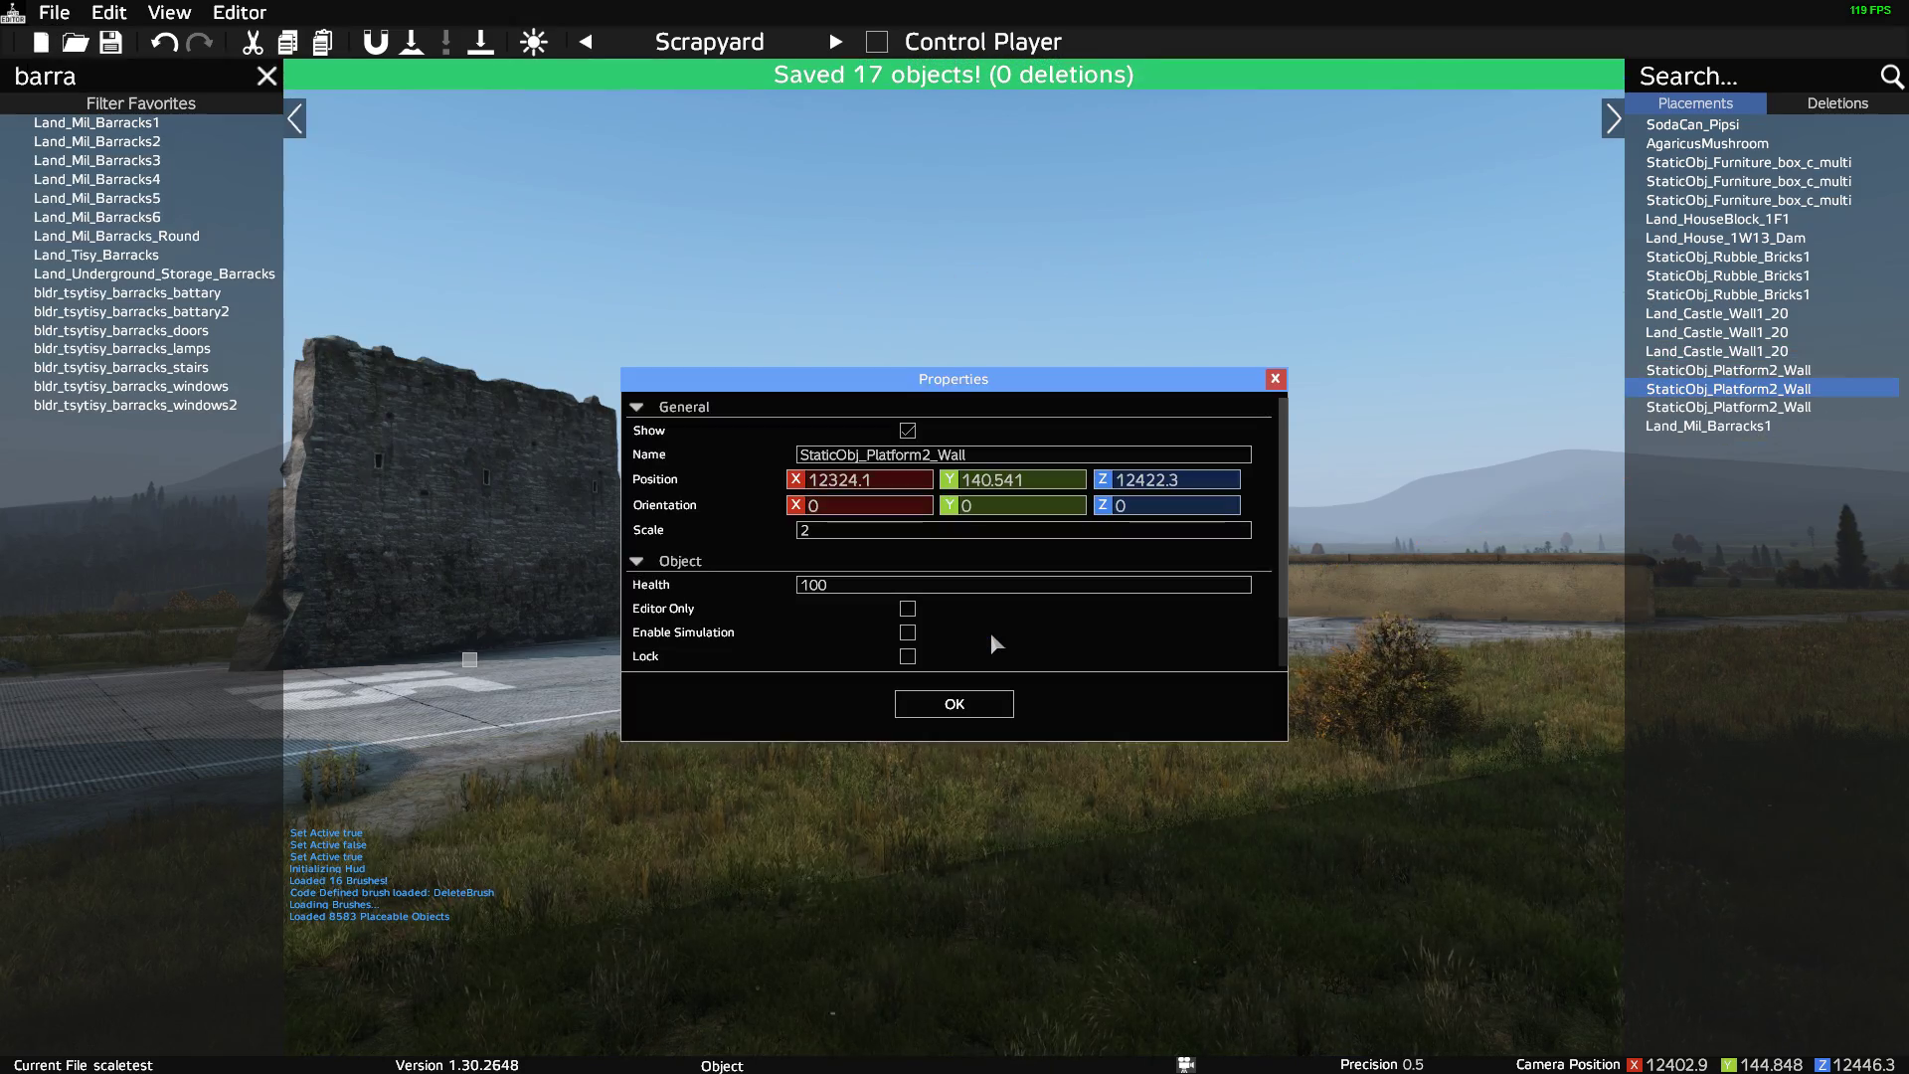
pyautogui.click(1275, 379)
pyautogui.press('w')
pyautogui.moveTo(1014, 568)
pyautogui.mouseDown(button='right')
pyautogui.moveTo(954, 554)
pyautogui.moveTo(712, 598)
pyautogui.moveTo(795, 593)
pyautogui.mouseUp(button='right')
pyautogui.press('w')
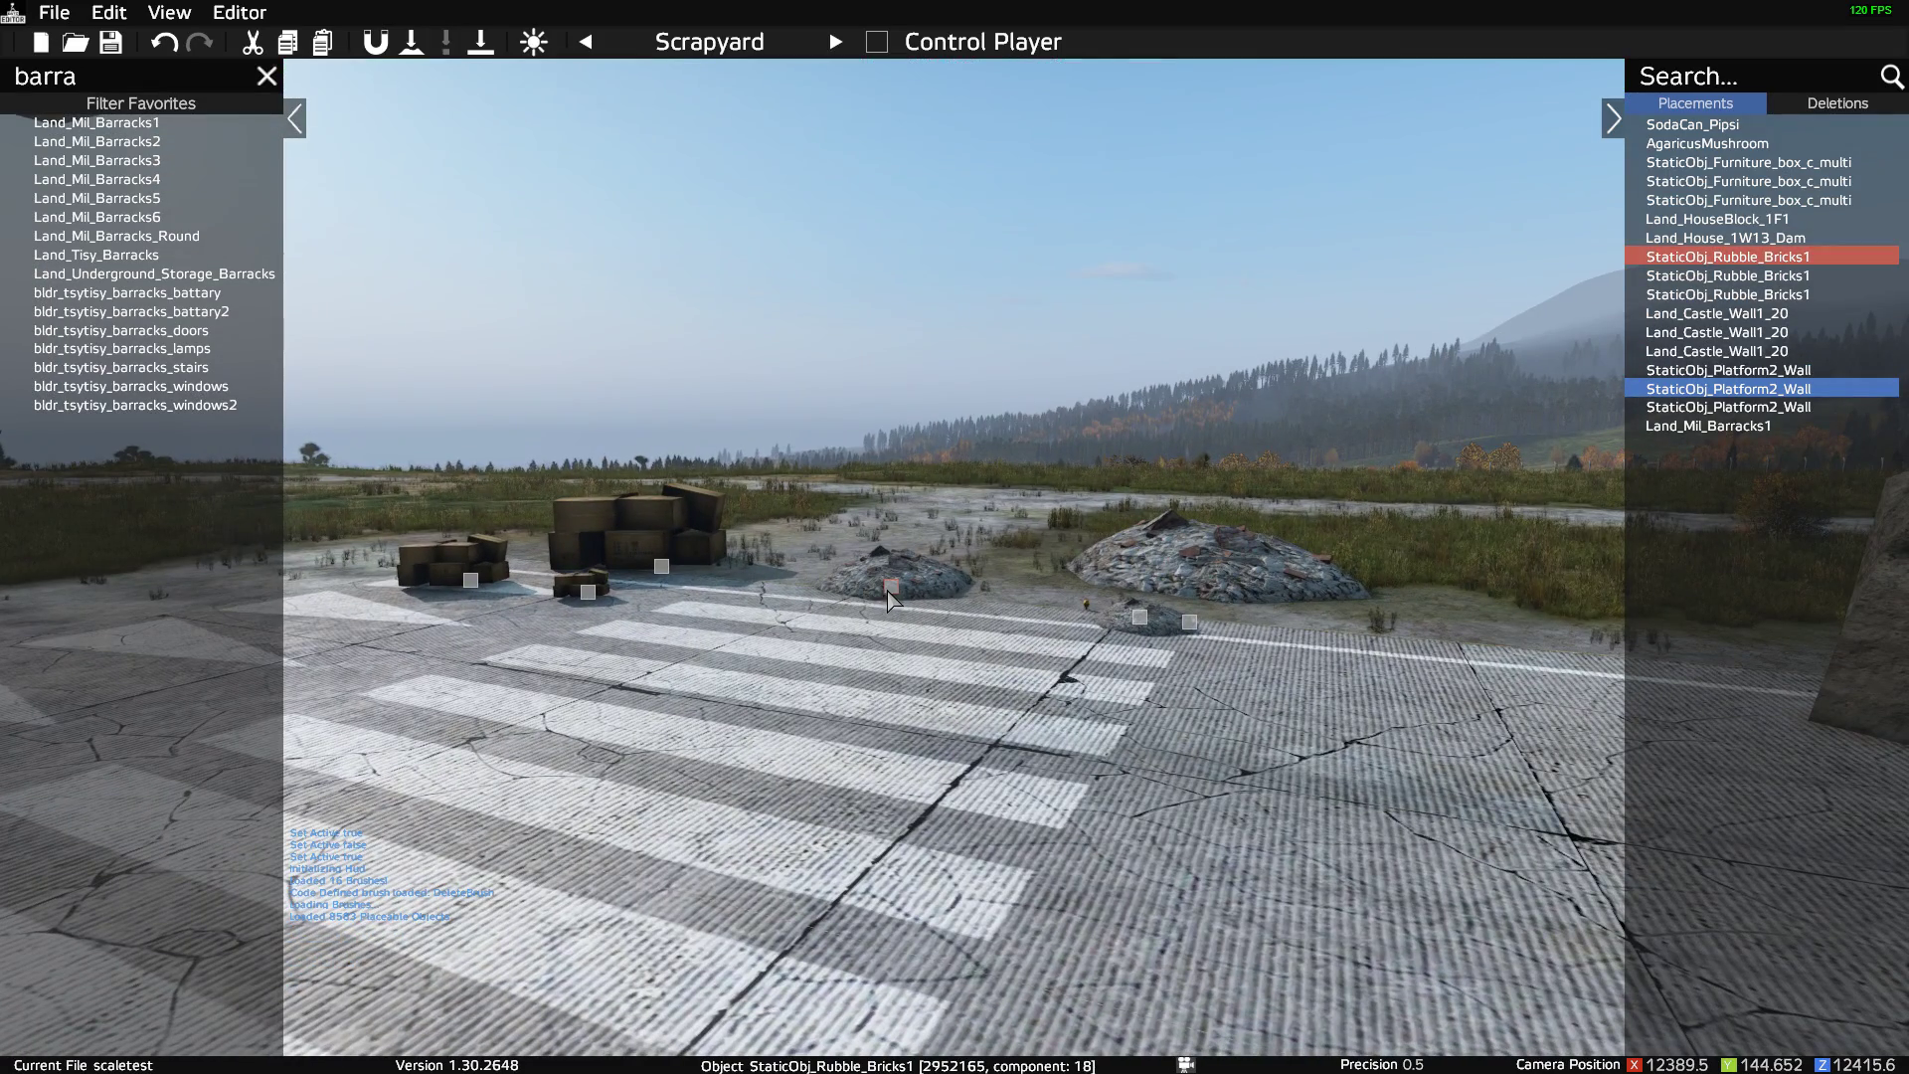
pyautogui.doubleClick(887, 590)
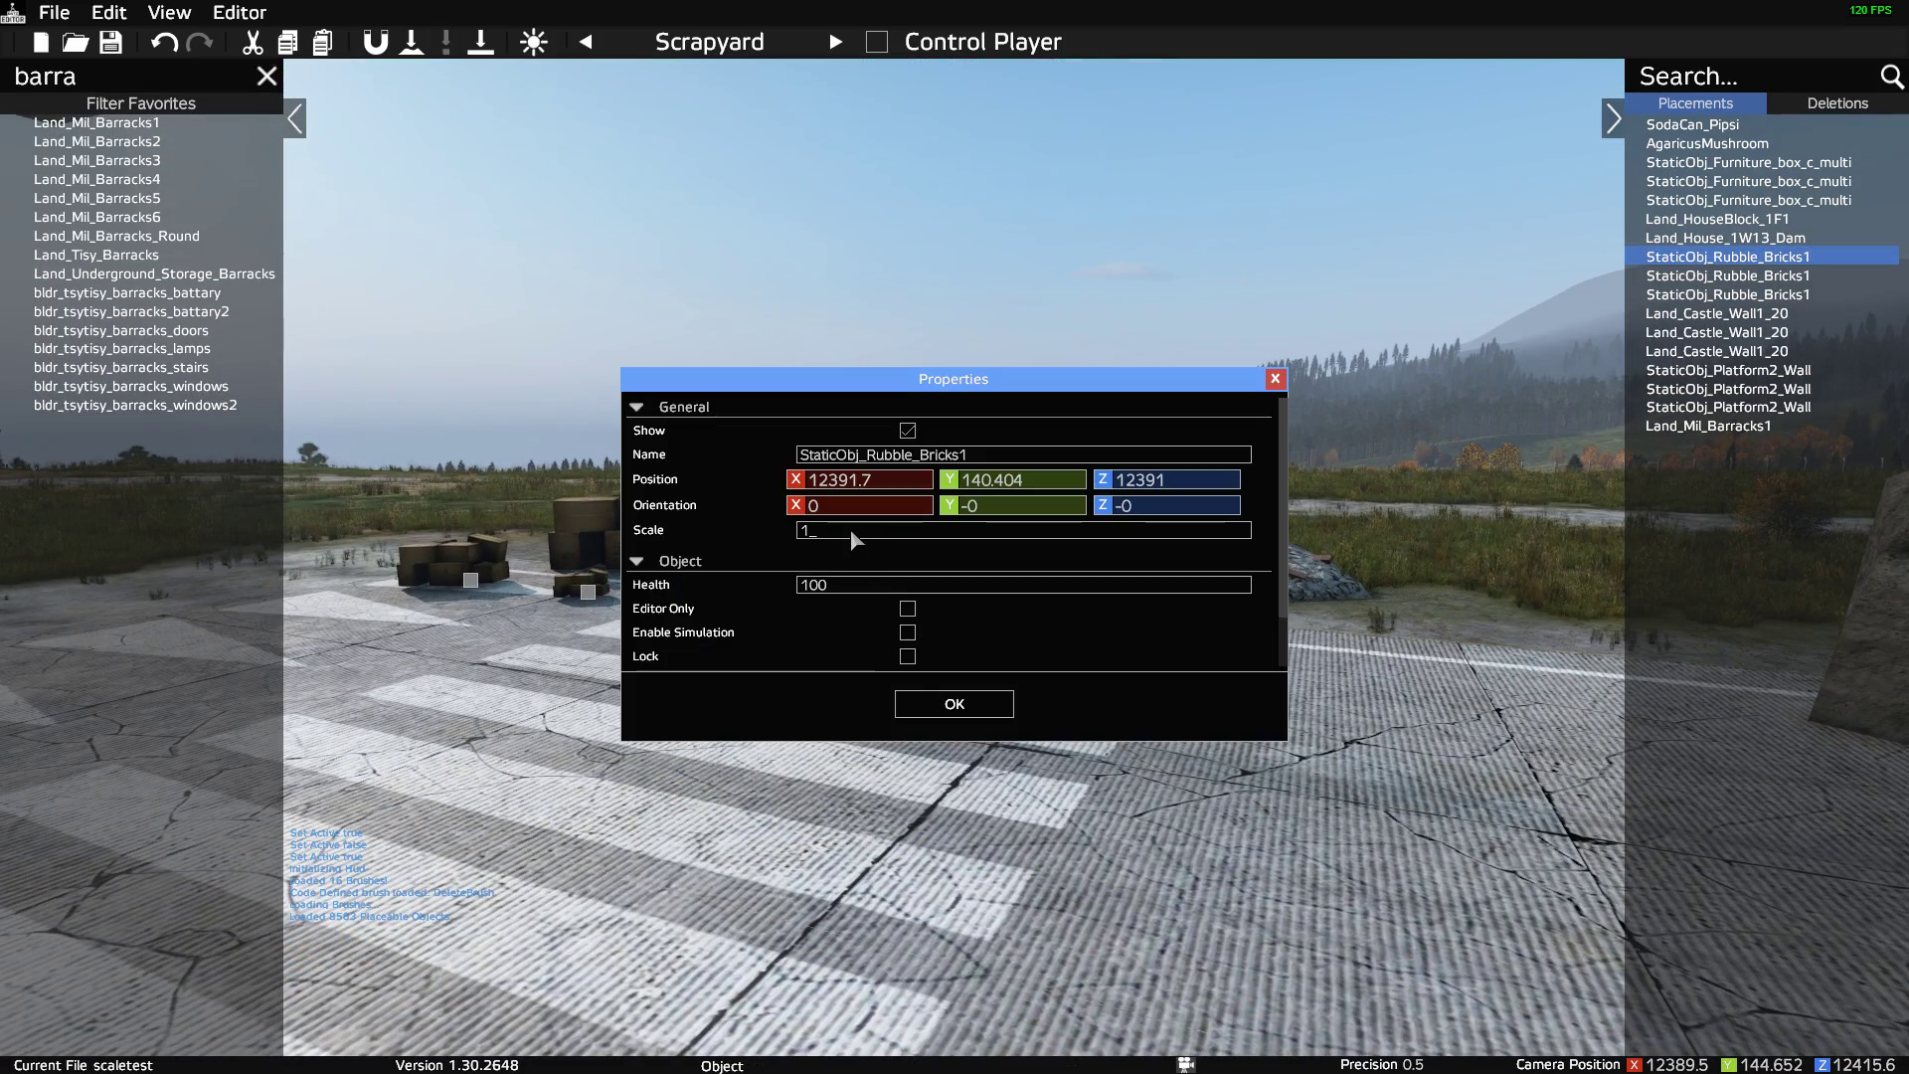
# Try a scale of 20 on the selected StaticObj_Rubble_Bricks1 pile.
pyautogui.write('00')
pyautogui.press('BackSpace')
pyautogui.press('BackSpace')
pyautogui.press('BackSpace')
pyautogui.write('20')
pyautogui.hotkey('ctrl', 's')
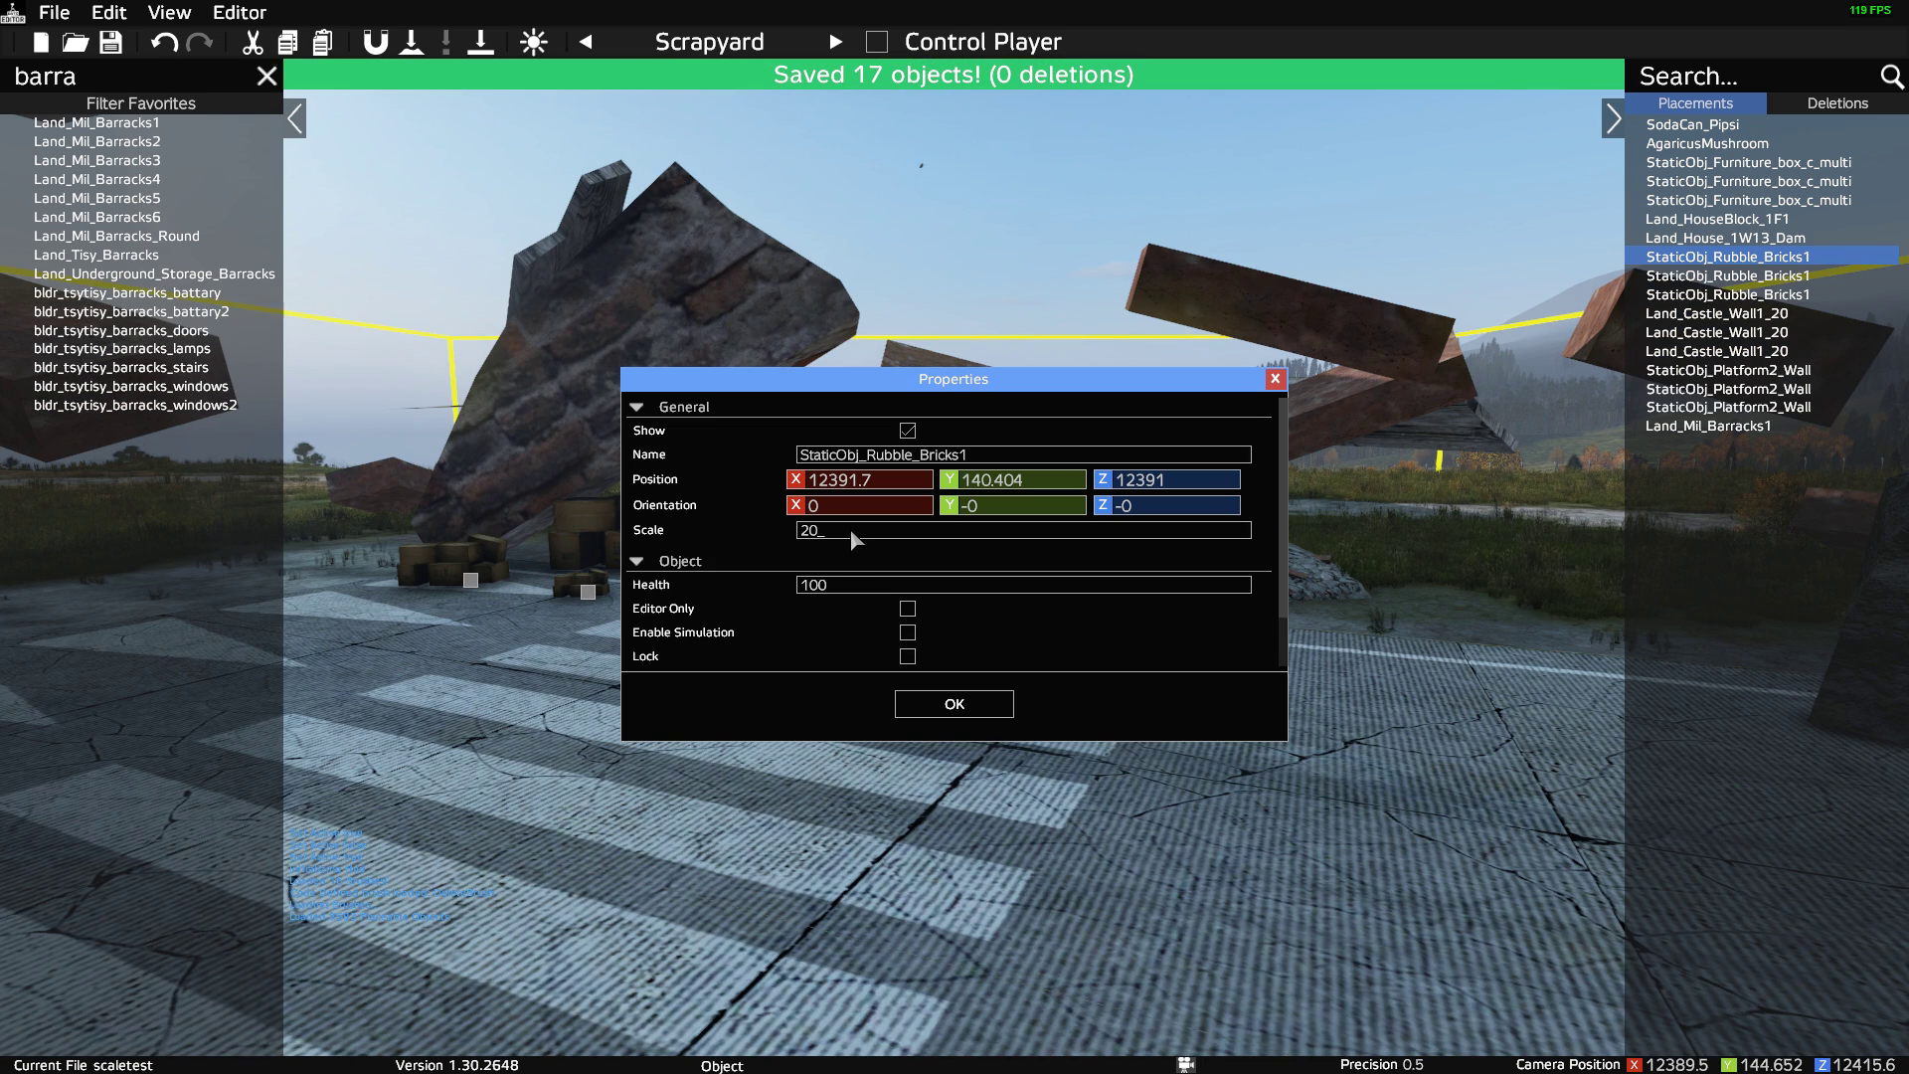
# Set the StaticObj_Rubble_Bricks1 pile's scale to 10, apply it and save the scene.
pyautogui.press('BackSpace')
pyautogui.press('BackSpace')
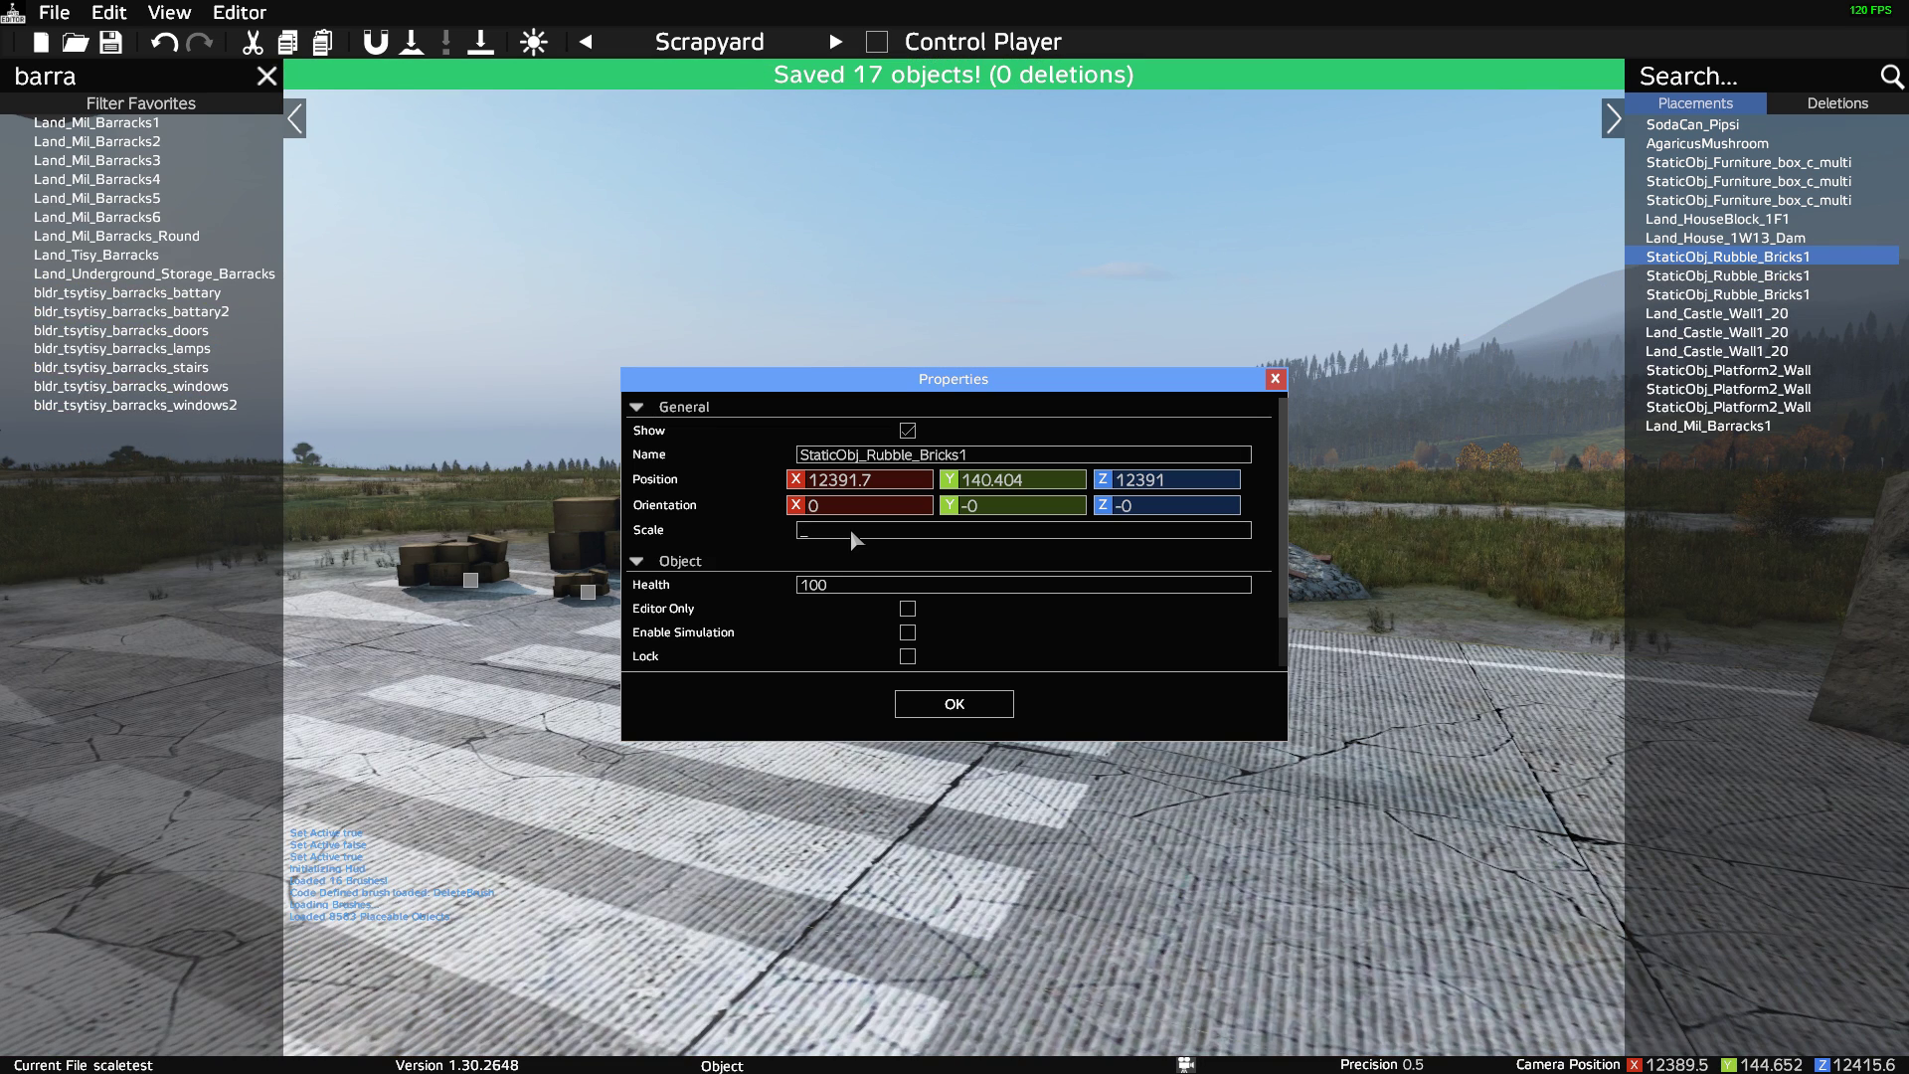
pyautogui.write('10')
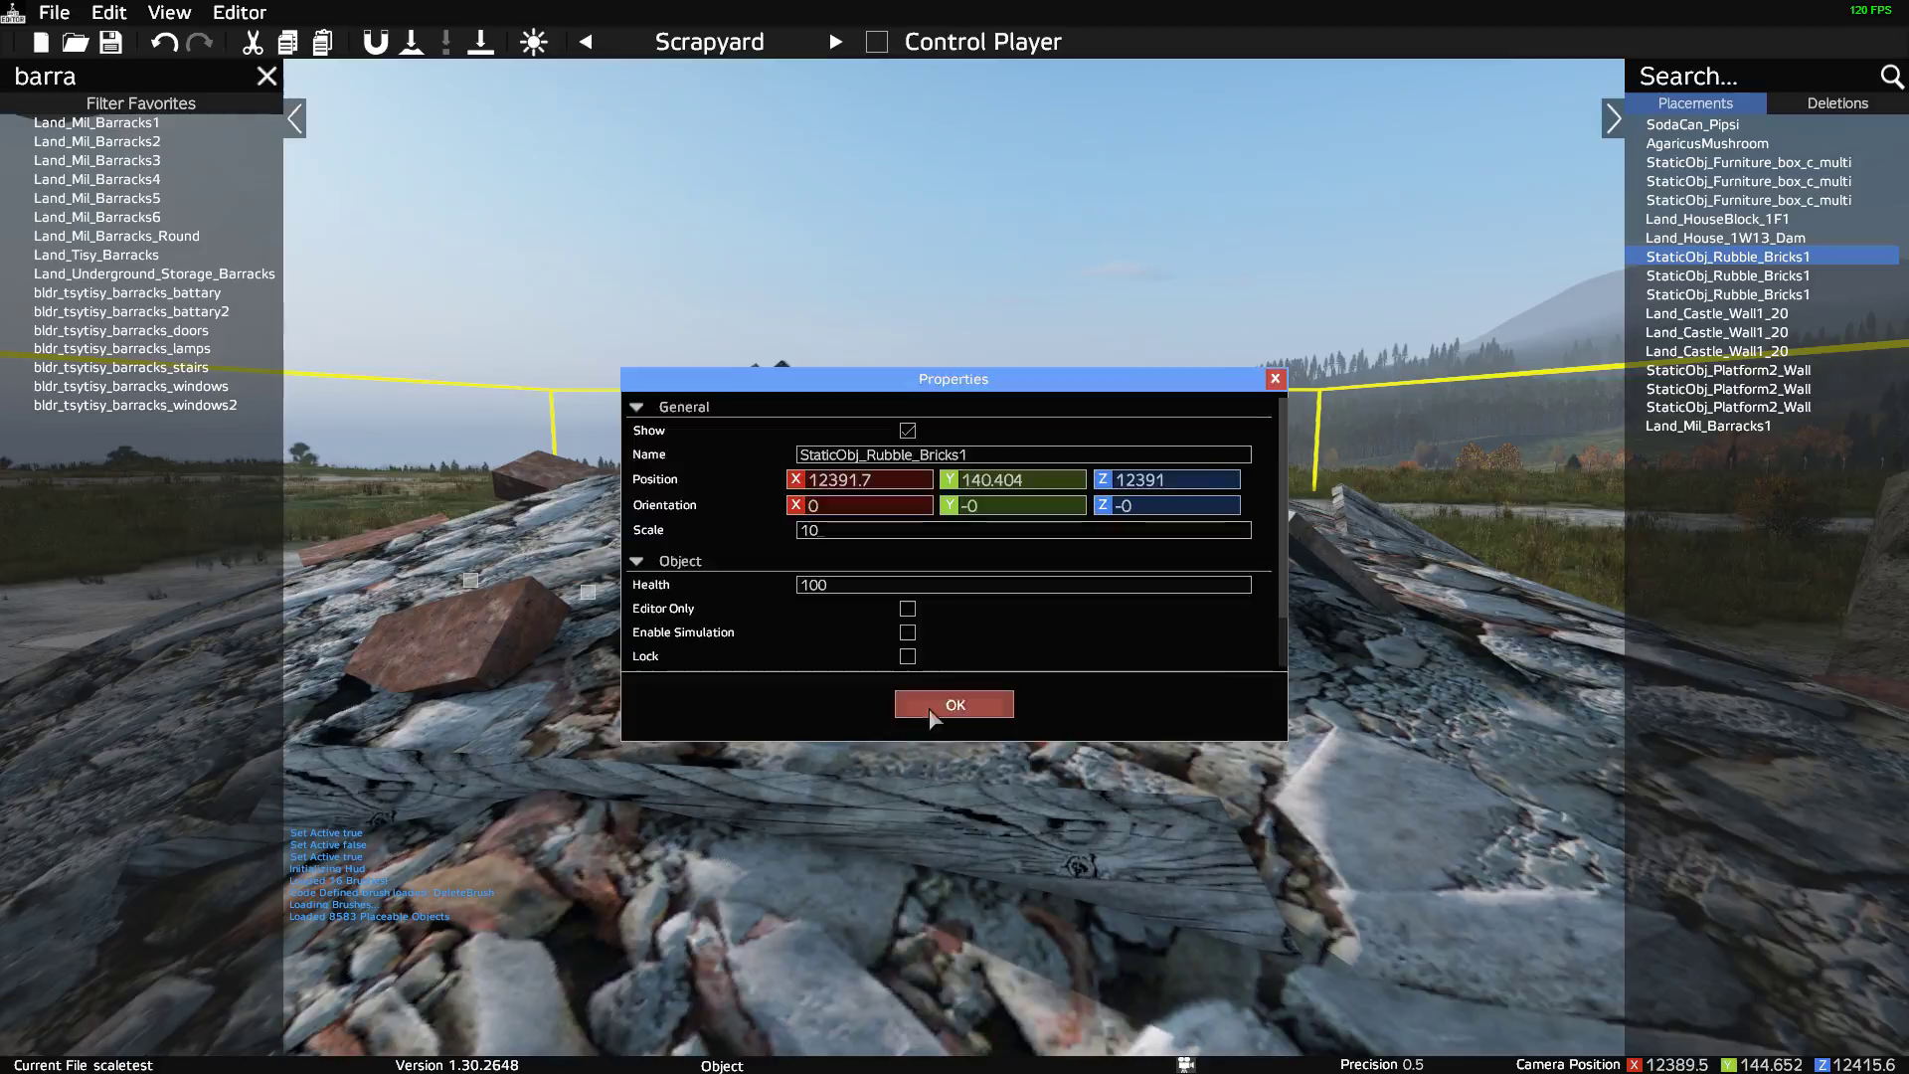
pyautogui.click(929, 710)
pyautogui.click(852, 713)
pyautogui.press('q')
pyautogui.moveTo(852, 713); pyautogui.dragTo(797, 790, button='right')
pyautogui.press('q')
pyautogui.press('z')
pyautogui.press('d')
pyautogui.hotkey('ctrl', 's')
# Look over the house, mushroom, enlarged rubble, castle walls and small barracks along the runway, keeping the scene saved.
pyautogui.press('w')
pyautogui.press('s')
pyautogui.press('a')
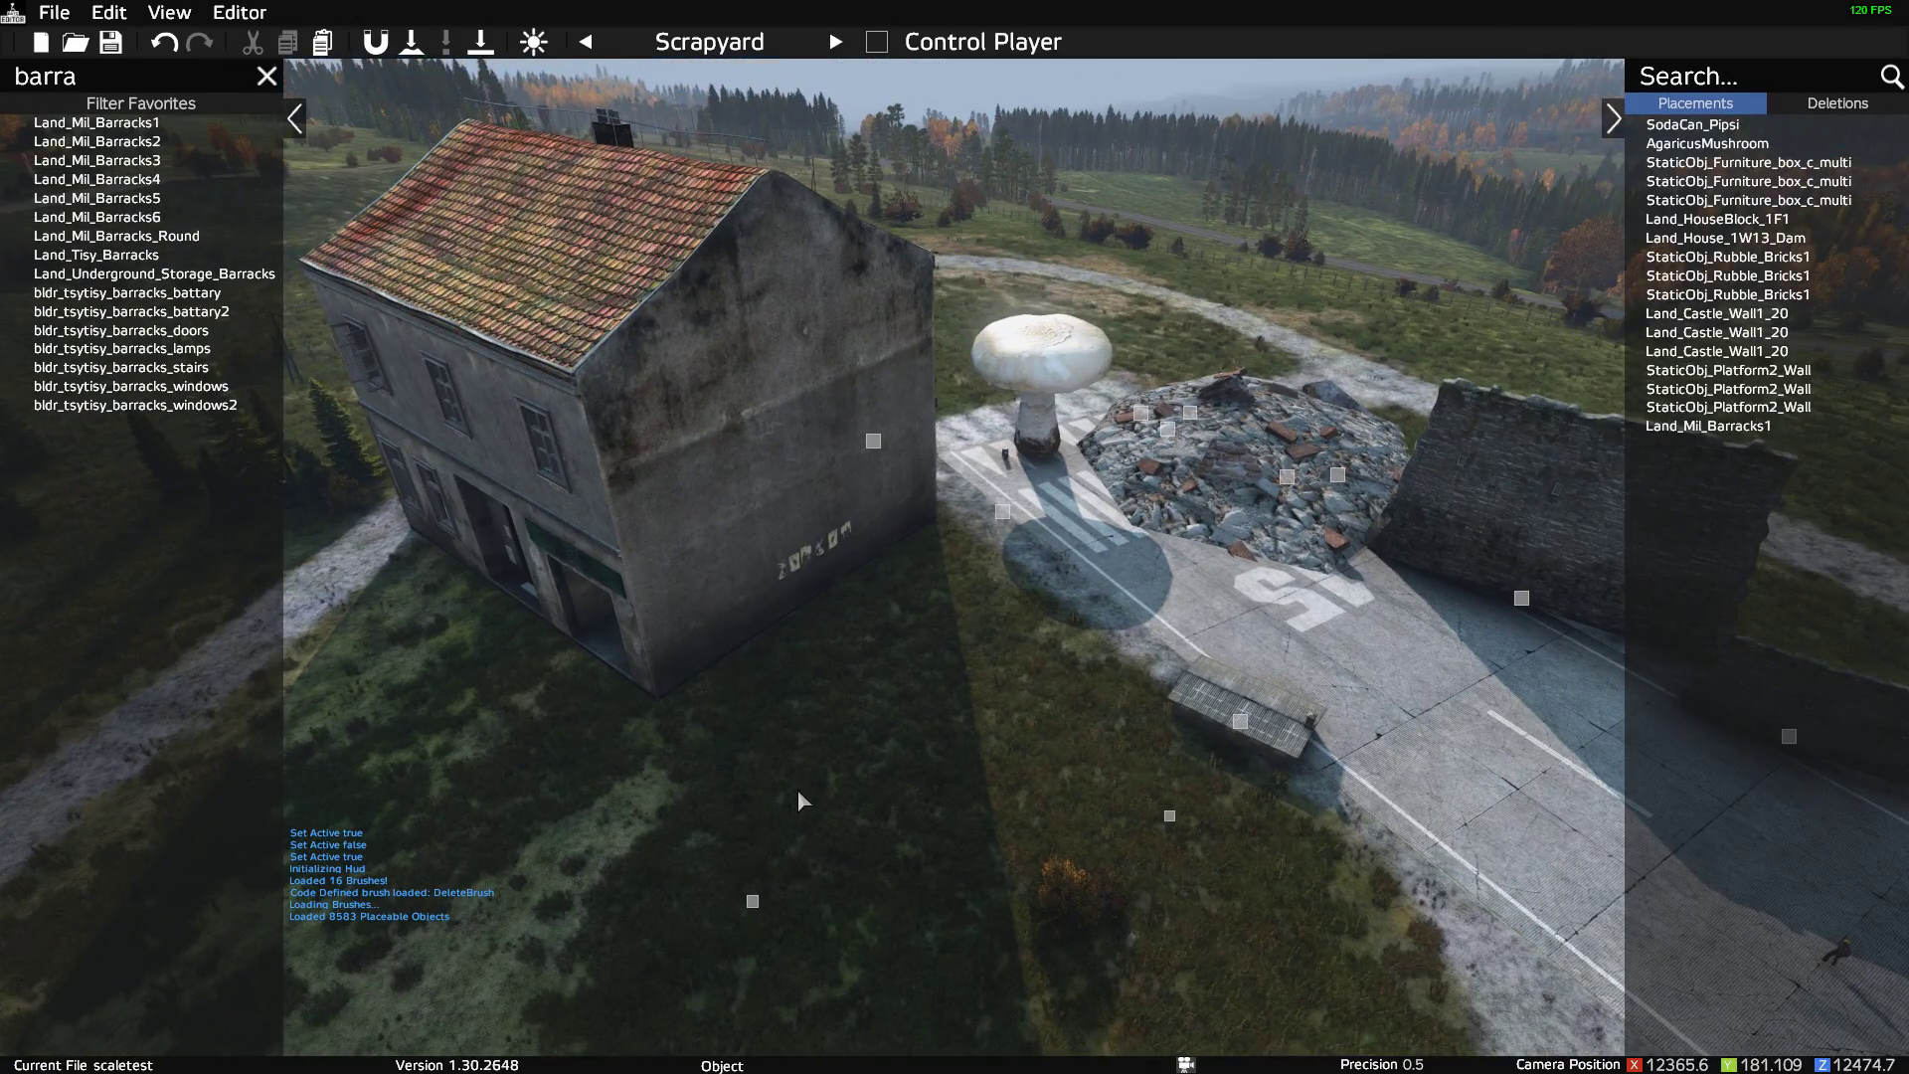
pyautogui.moveTo(797, 789); pyautogui.dragTo(801, 703, button='right')
pyautogui.hotkey('ctrl', 's')
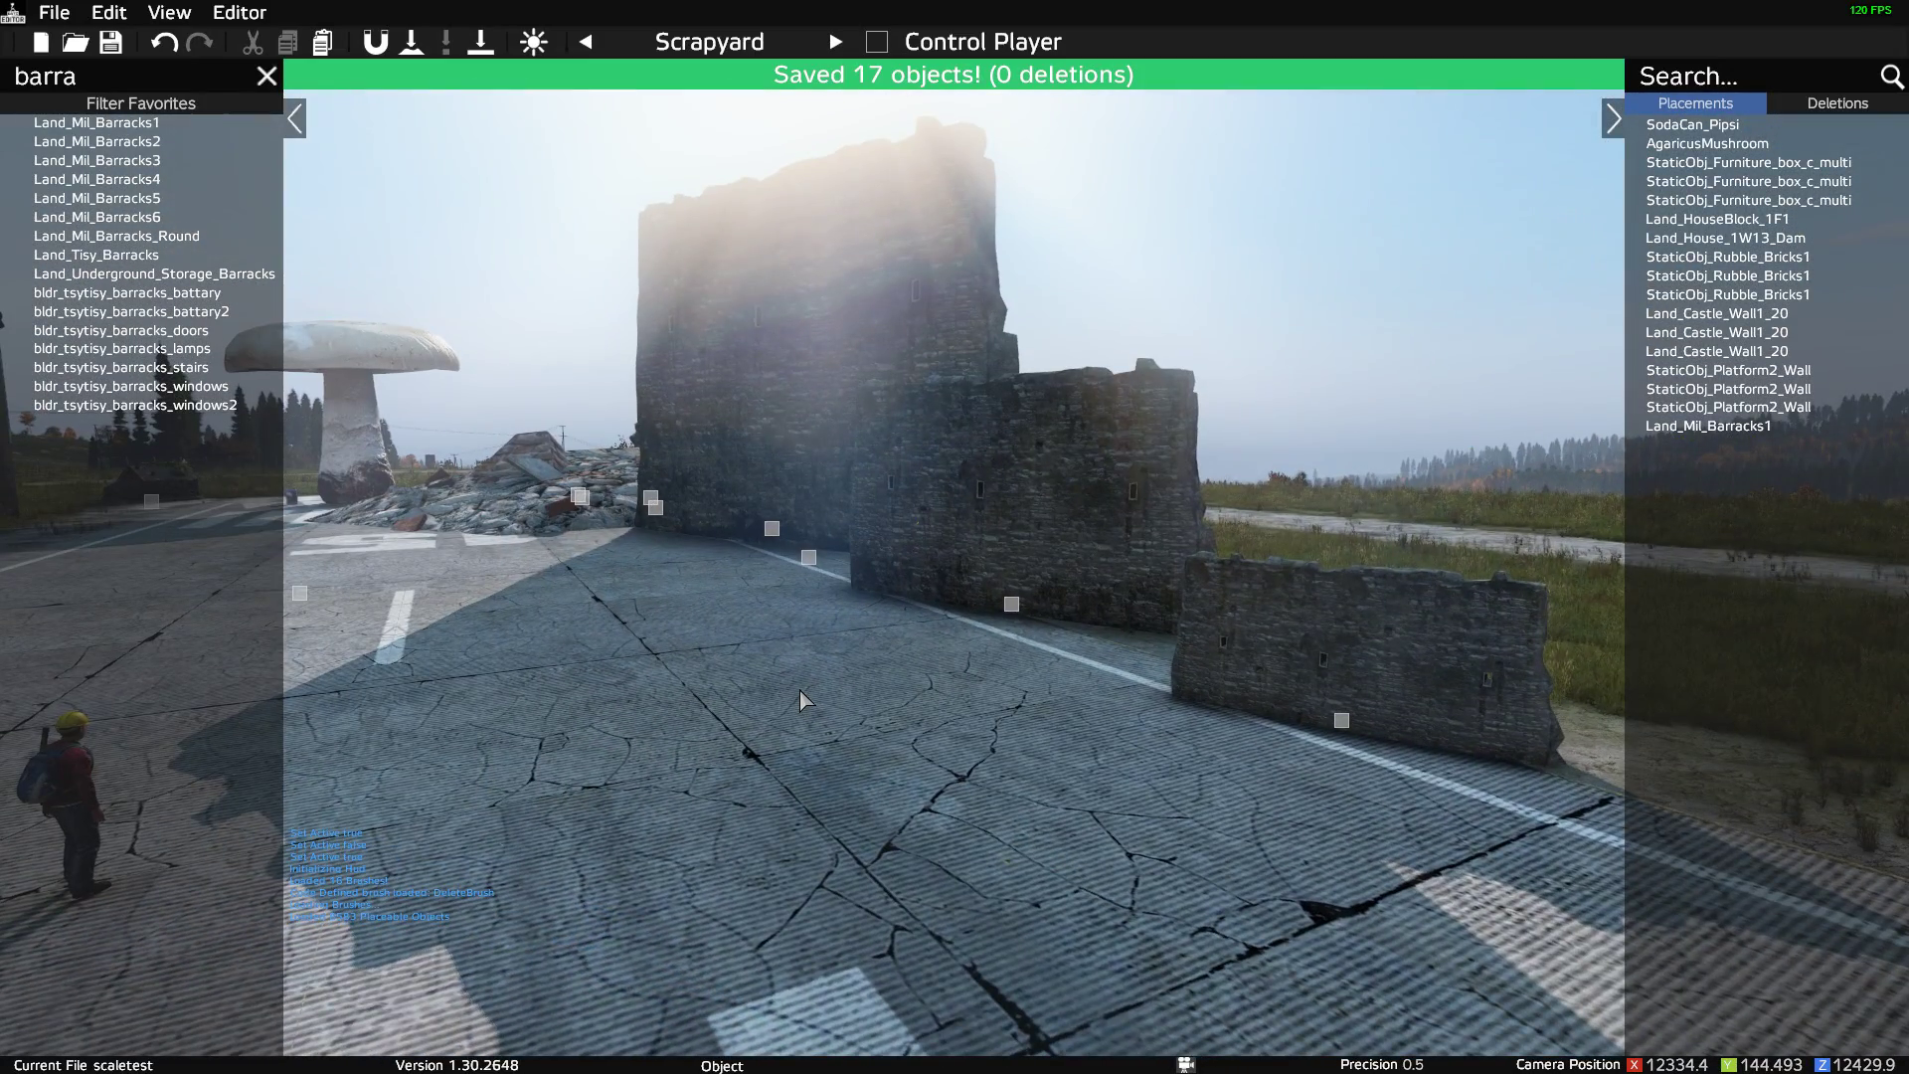
pyautogui.moveTo(1003, 734); pyautogui.dragTo(1114, 785, button='right')
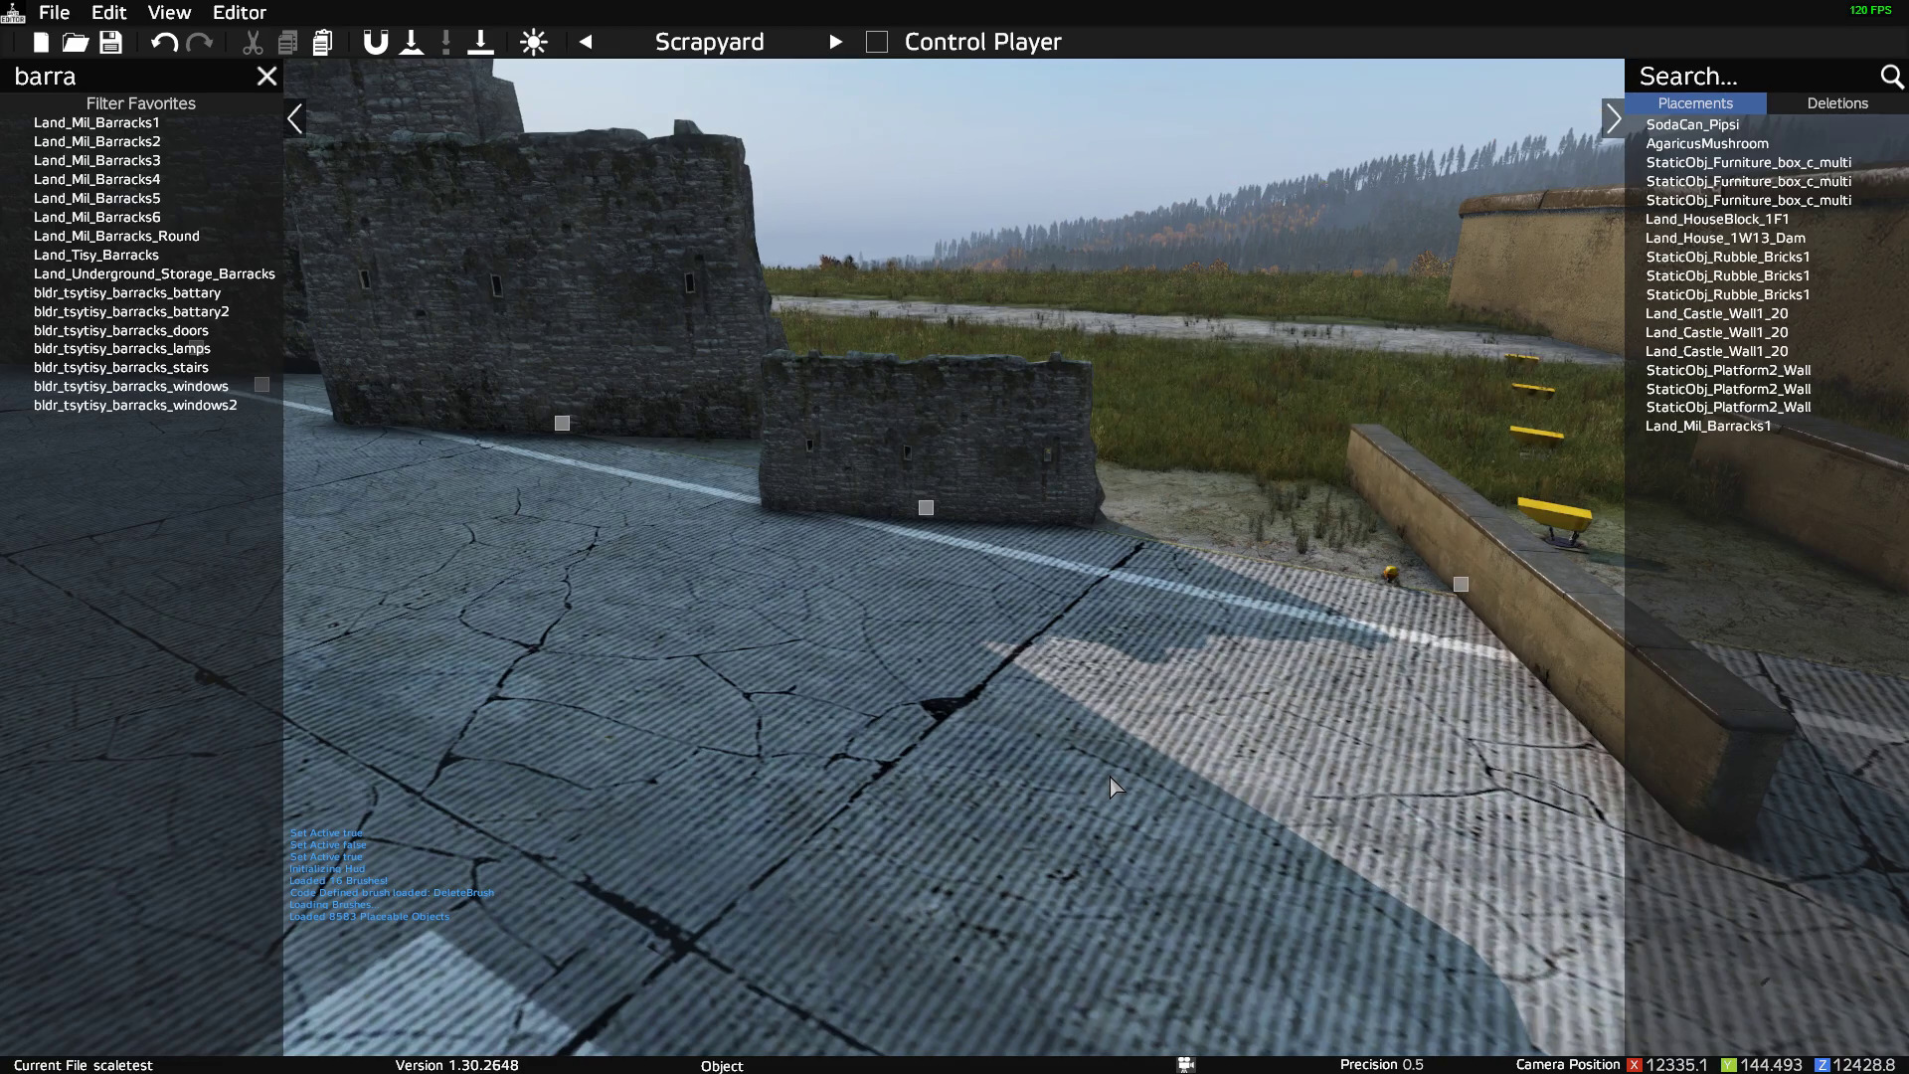
pyautogui.moveTo(1113, 785); pyautogui.dragTo(844, 723, button='right')
pyautogui.hotkey('ctrl', 's')
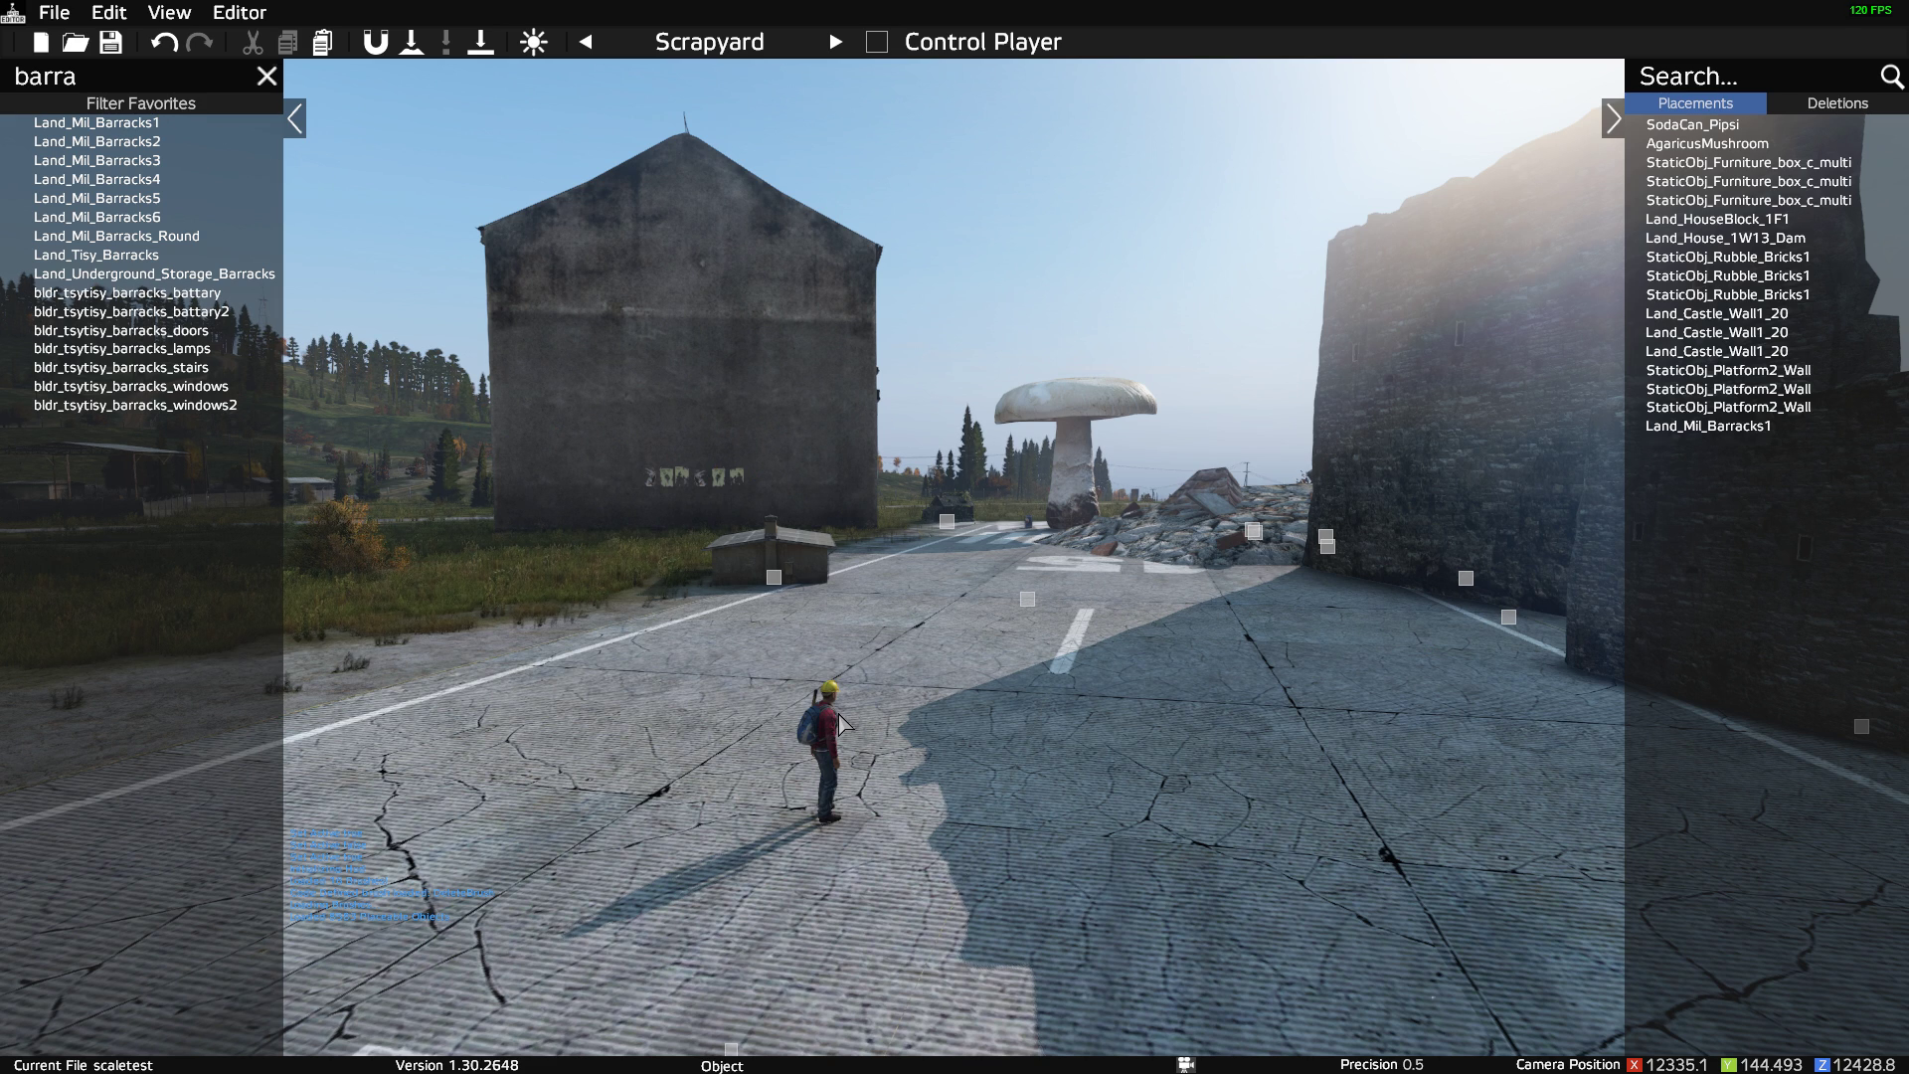
pyautogui.hotkey('ctrl', 's')
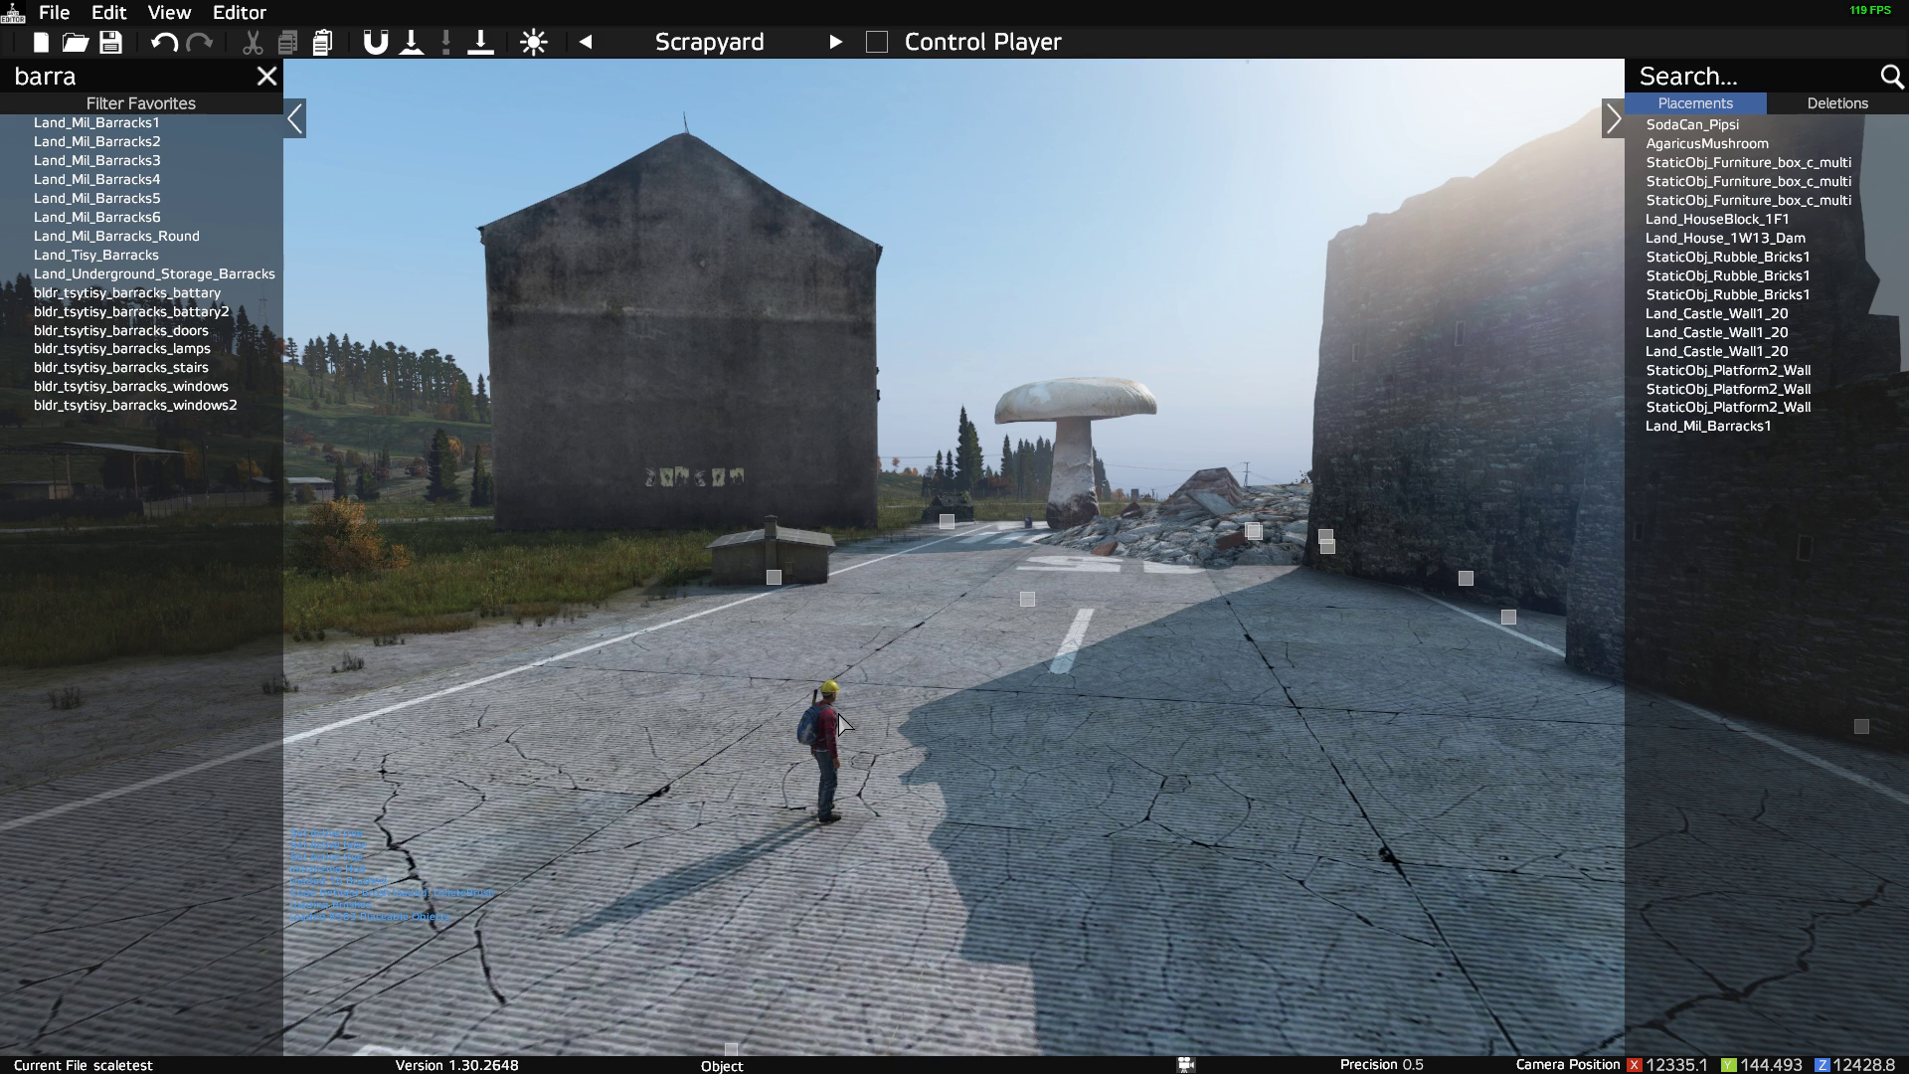
pyautogui.hotkey('ctrl', 's')
pyautogui.moveTo(1193, 711); pyautogui.dragTo(1372, 655, button='right')
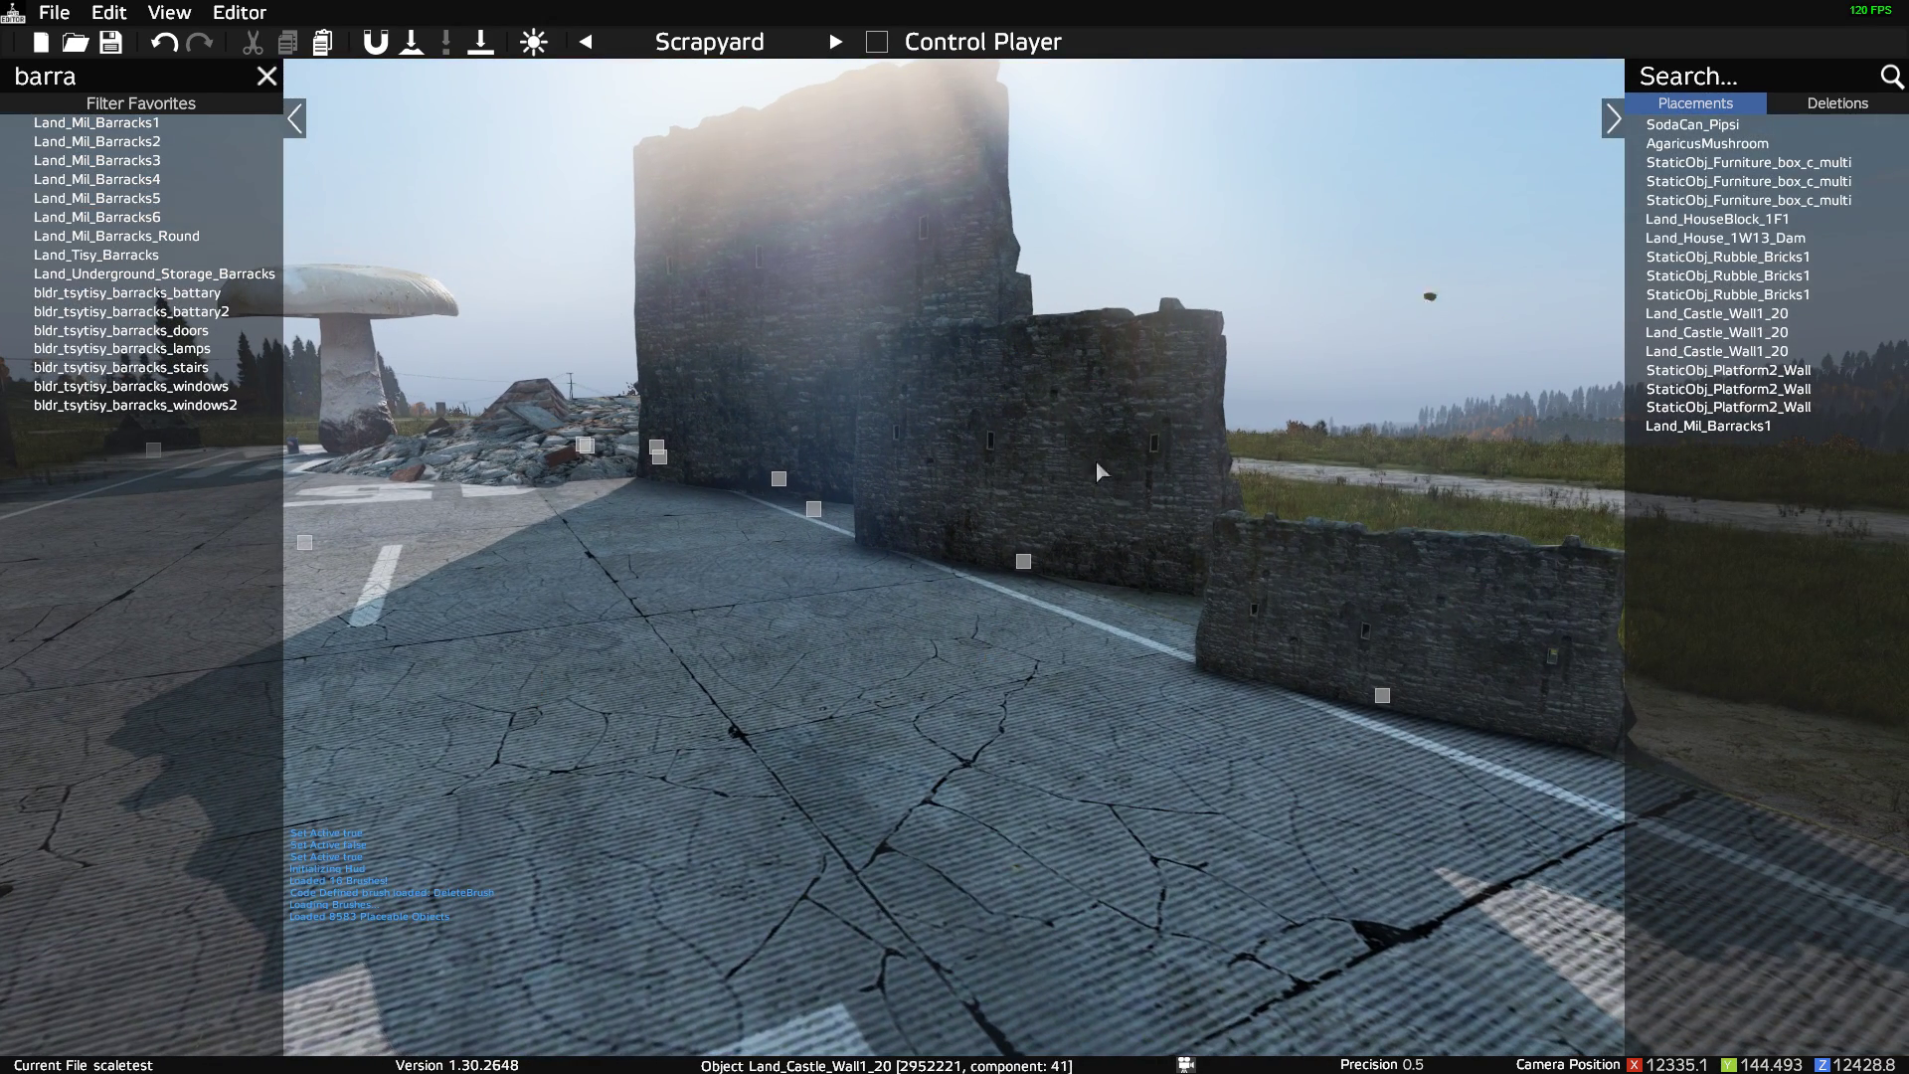
pyautogui.hotkey('ctrl', 's')
pyautogui.moveTo(853, 355); pyautogui.dragTo(376, 618, button='right')
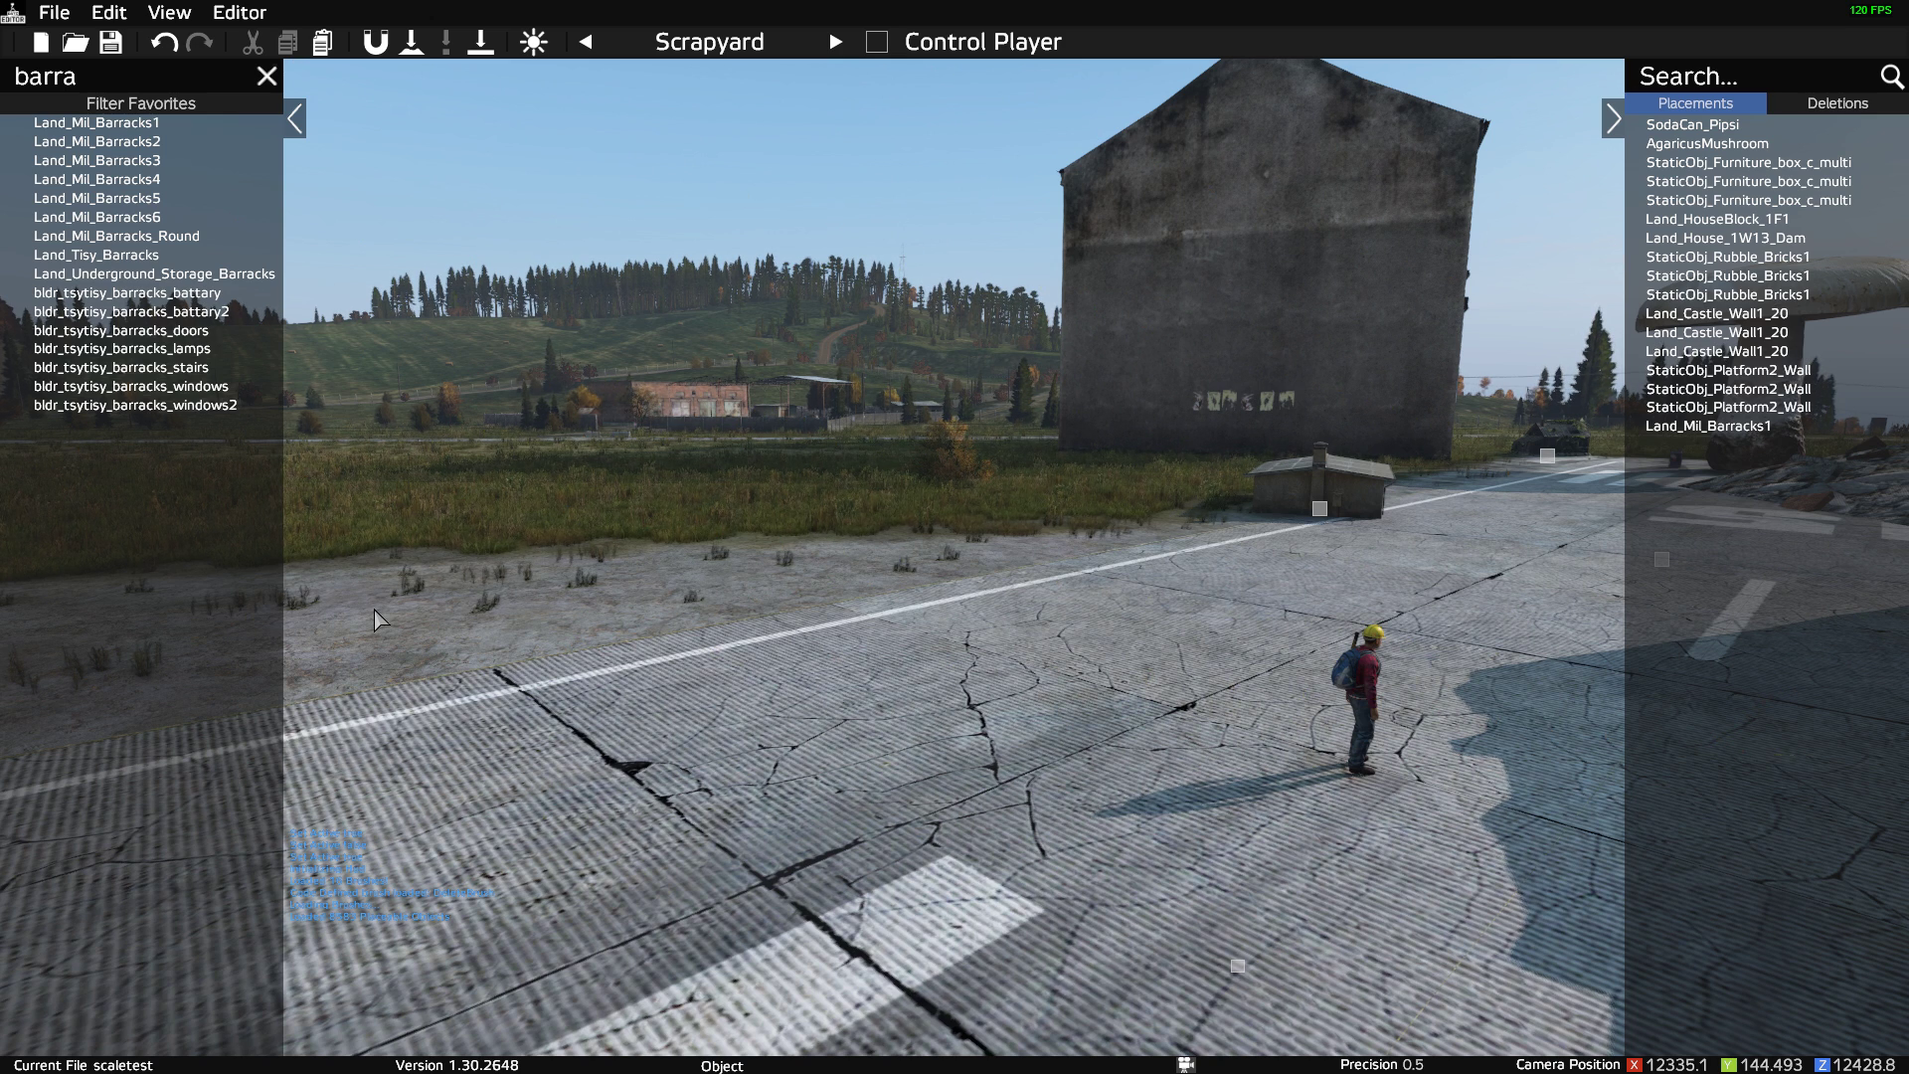
pyautogui.hotkey('ctrl', 's')
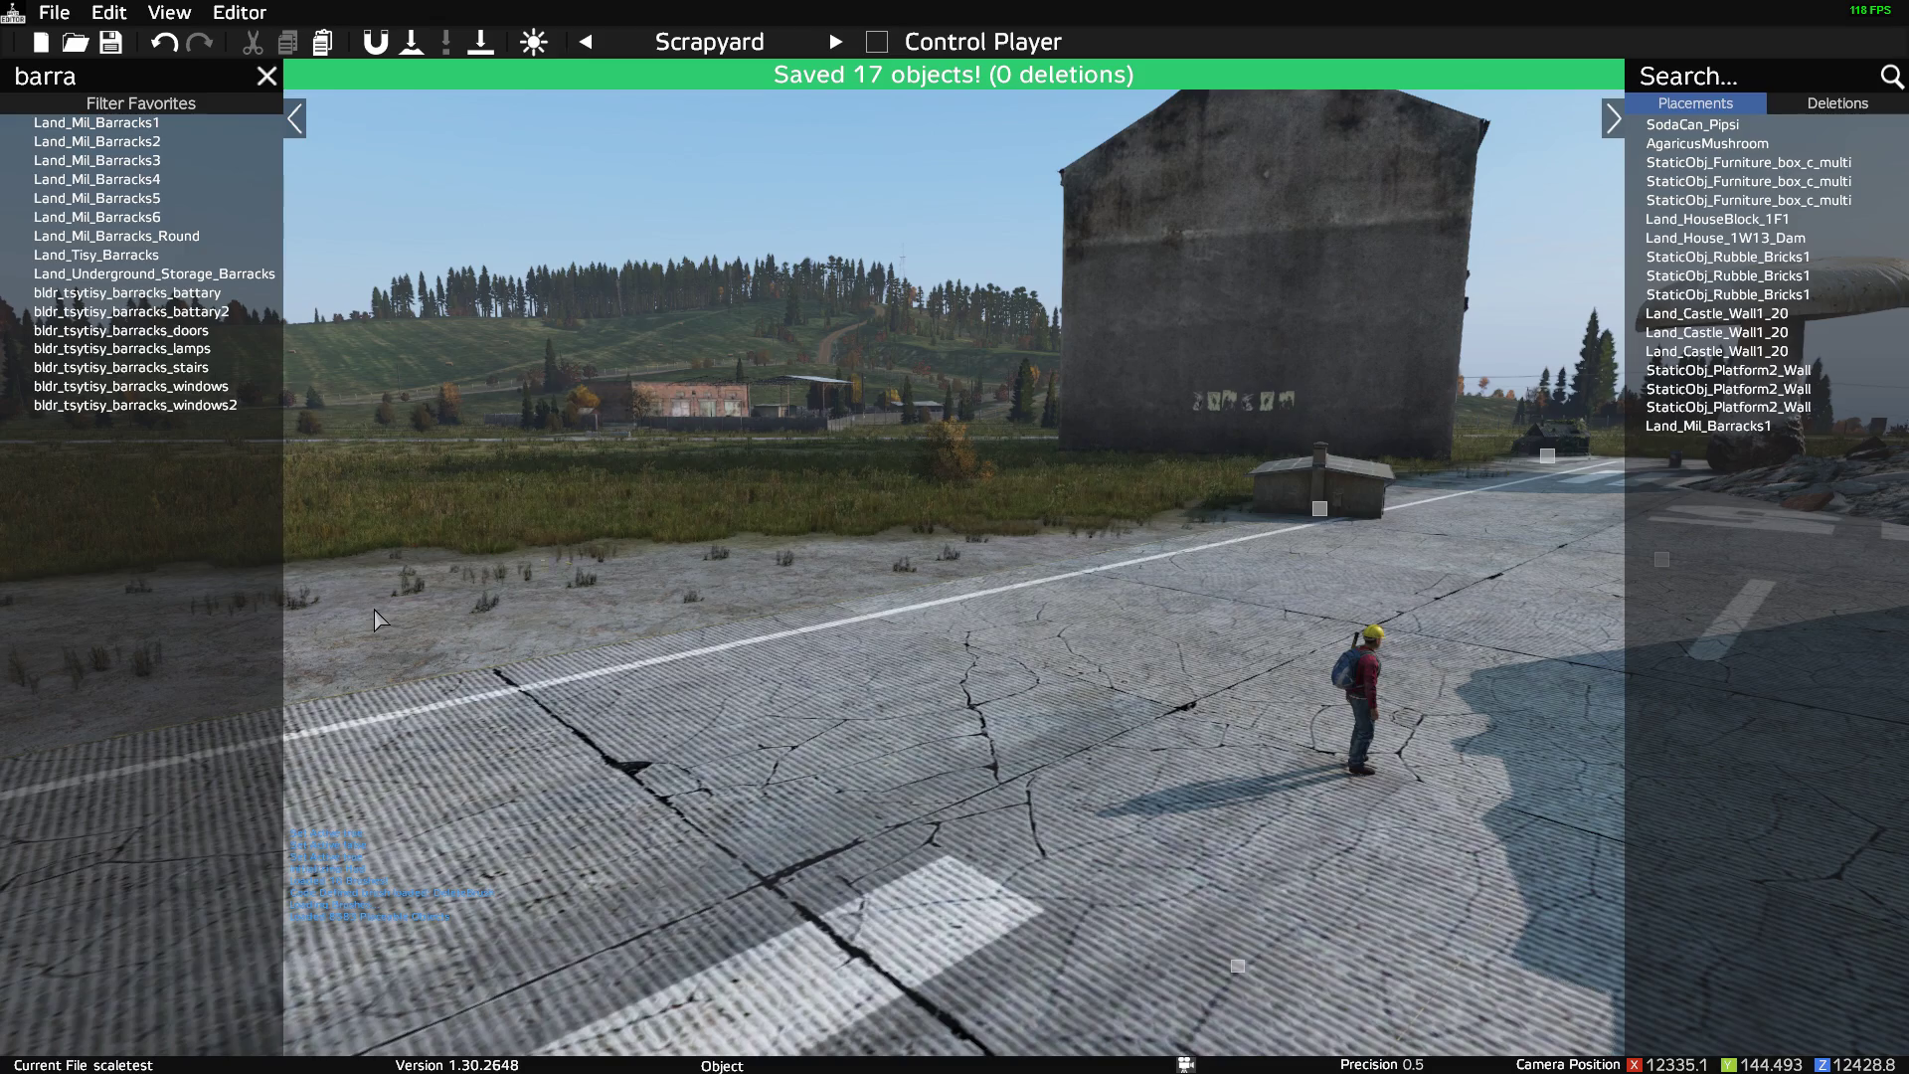
pyautogui.moveTo(644, 686); pyautogui.dragTo(767, 678, button='right')
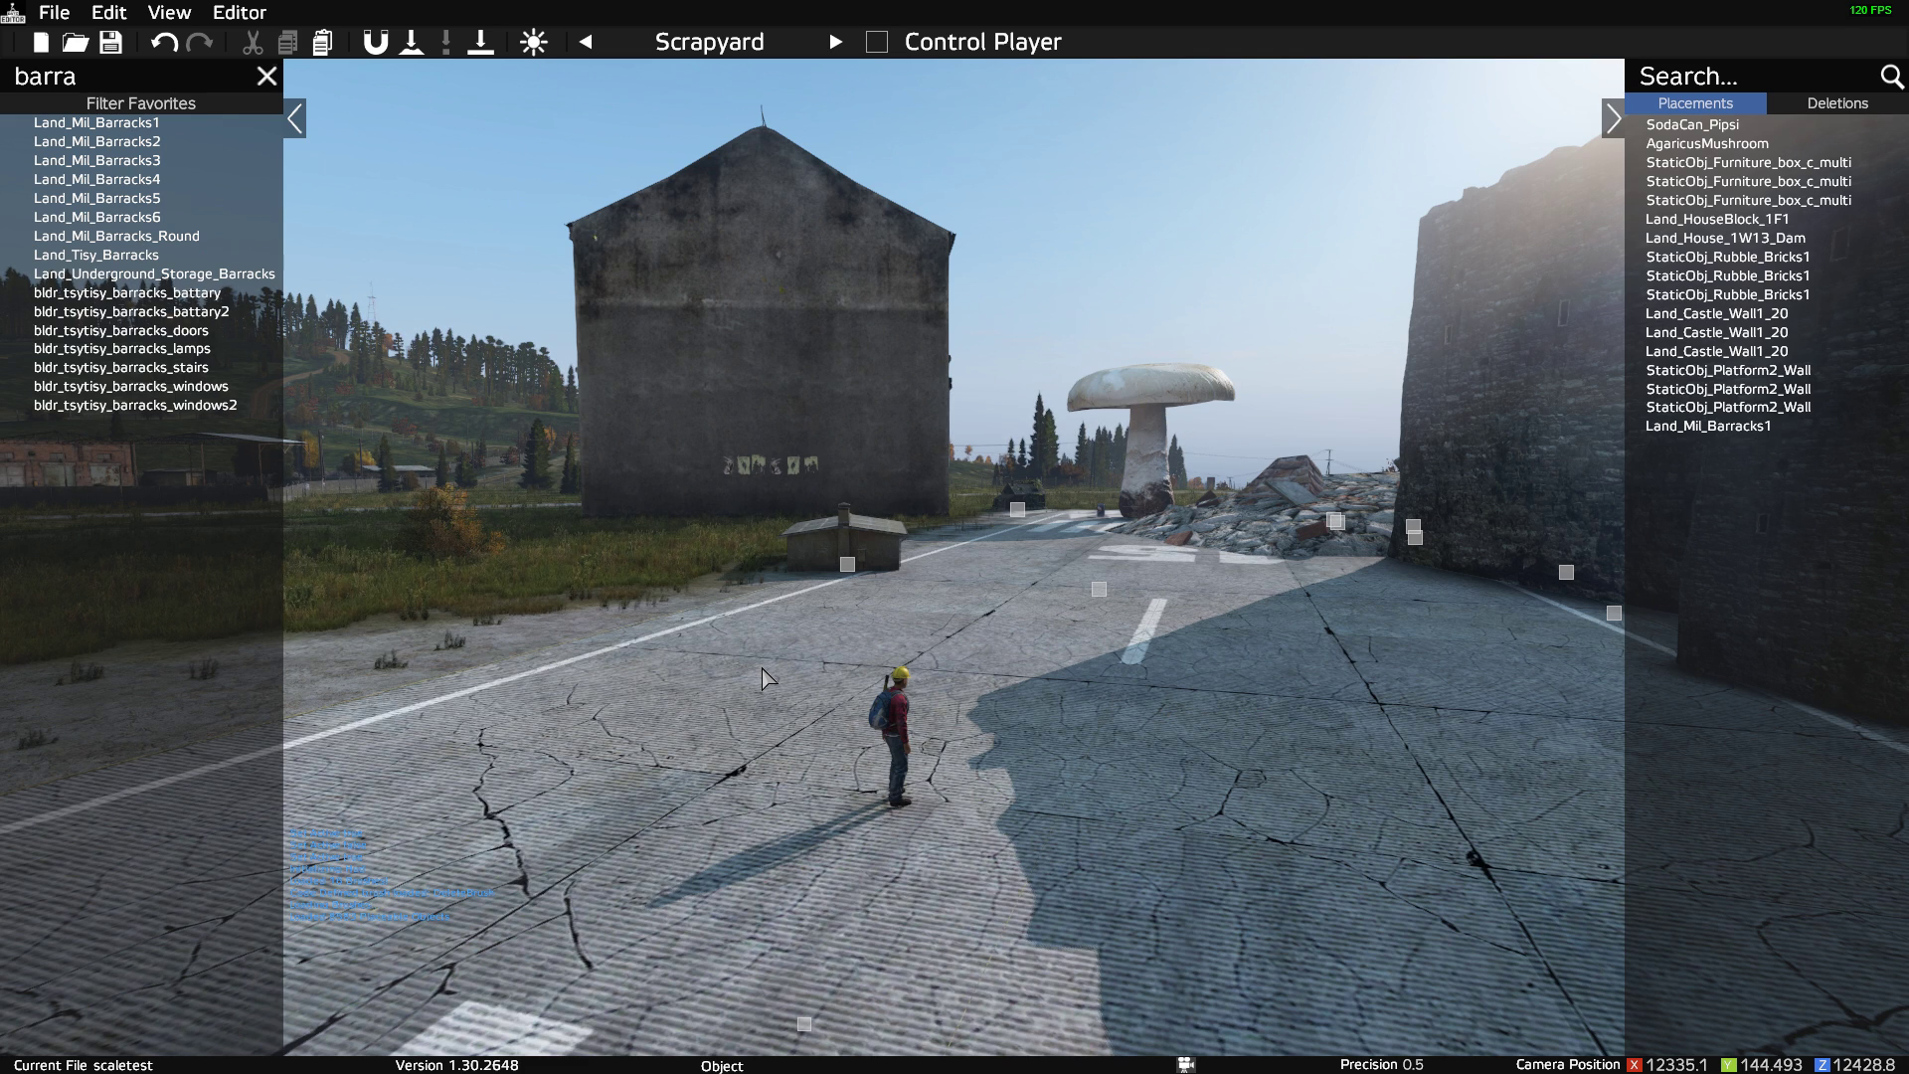
pyautogui.hotkey('ctrl', 's')
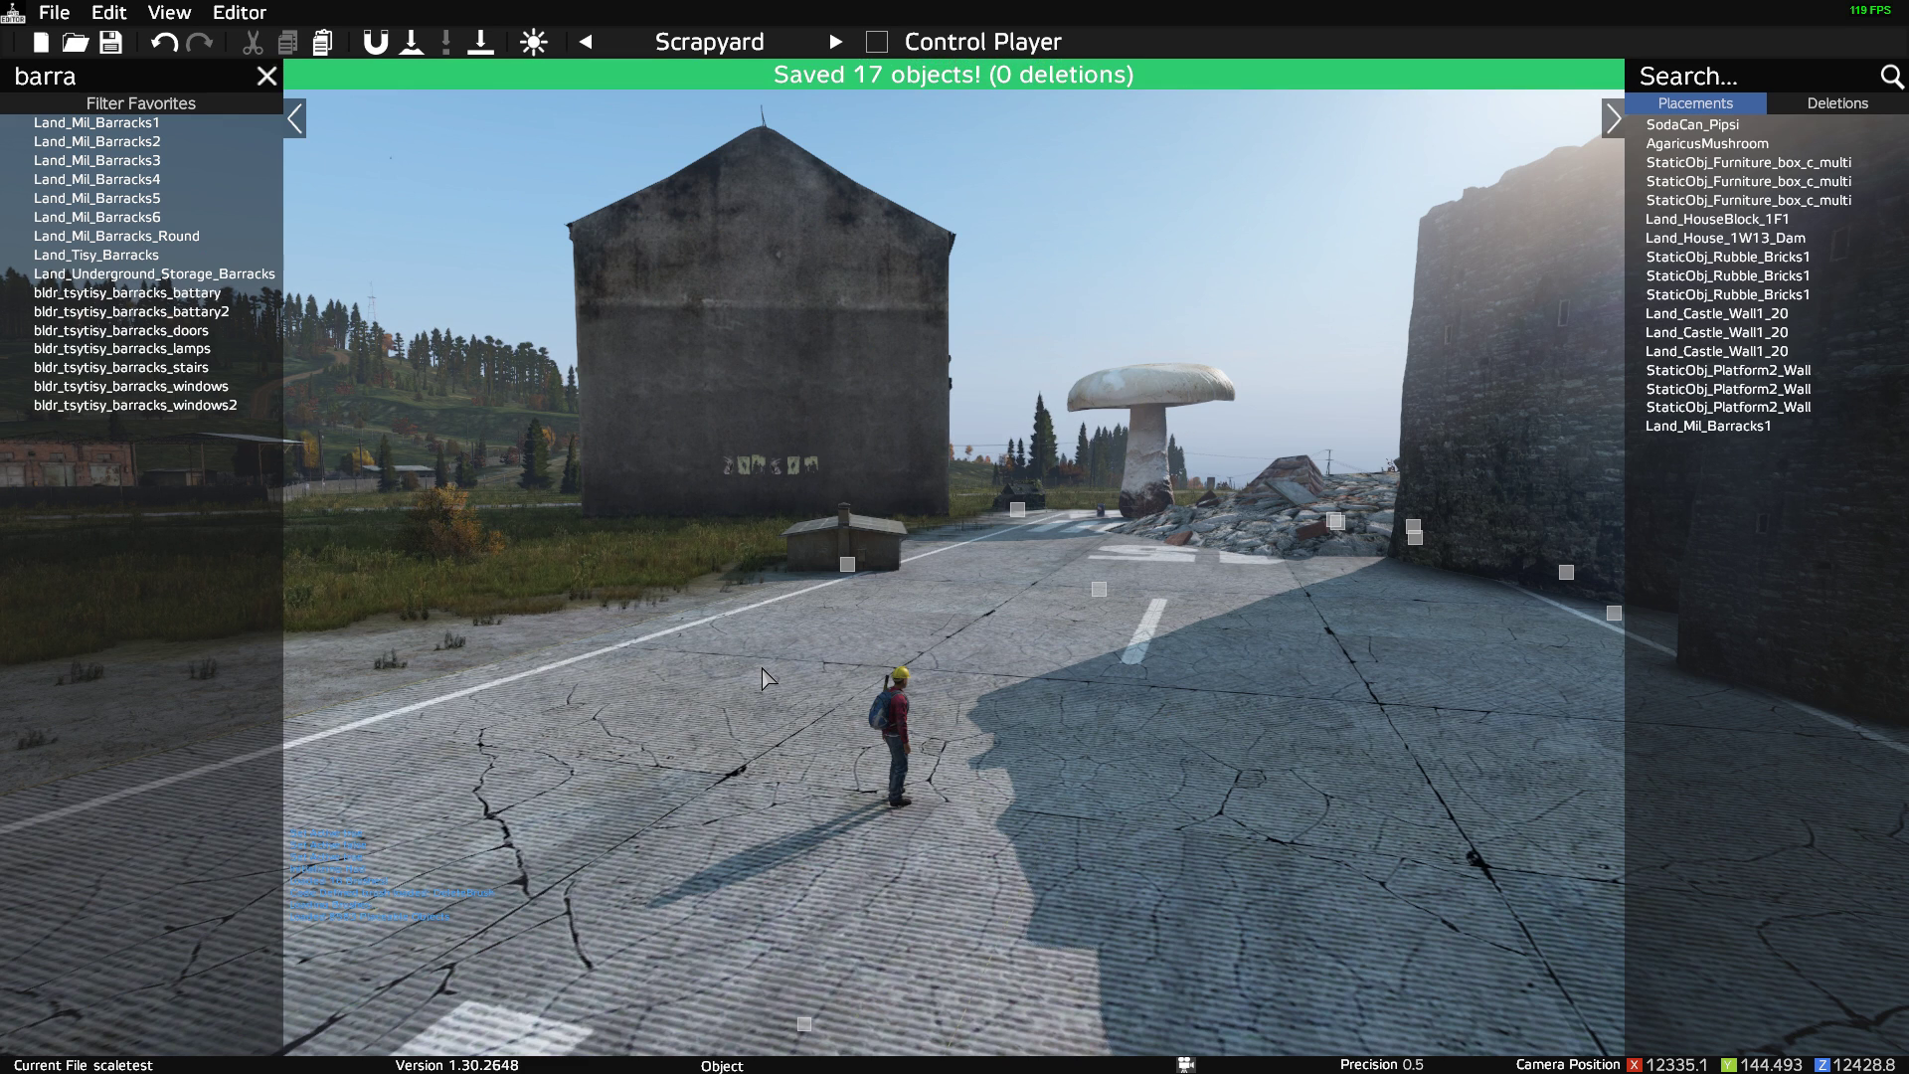
pyautogui.moveTo(766, 661); pyautogui.dragTo(820, 653, button='right')
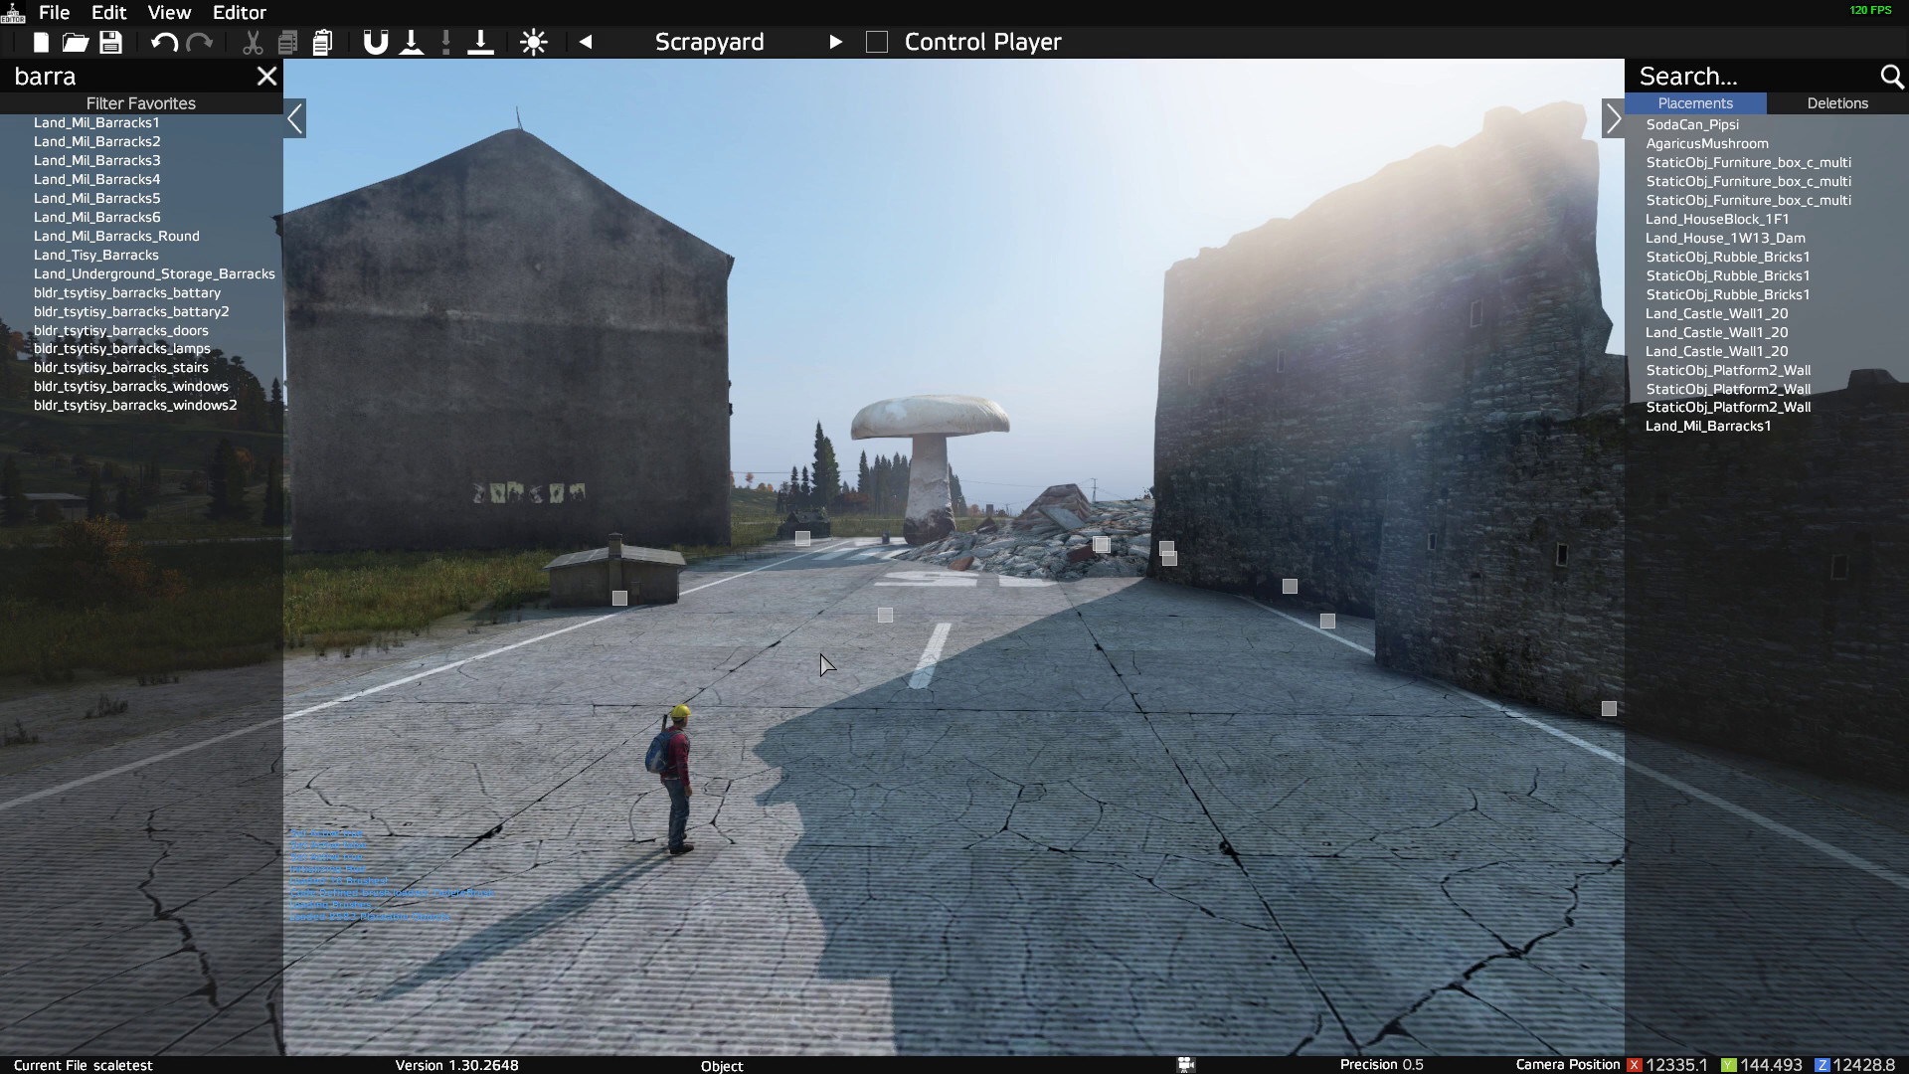
pyautogui.hotkey('ctrl', 's')
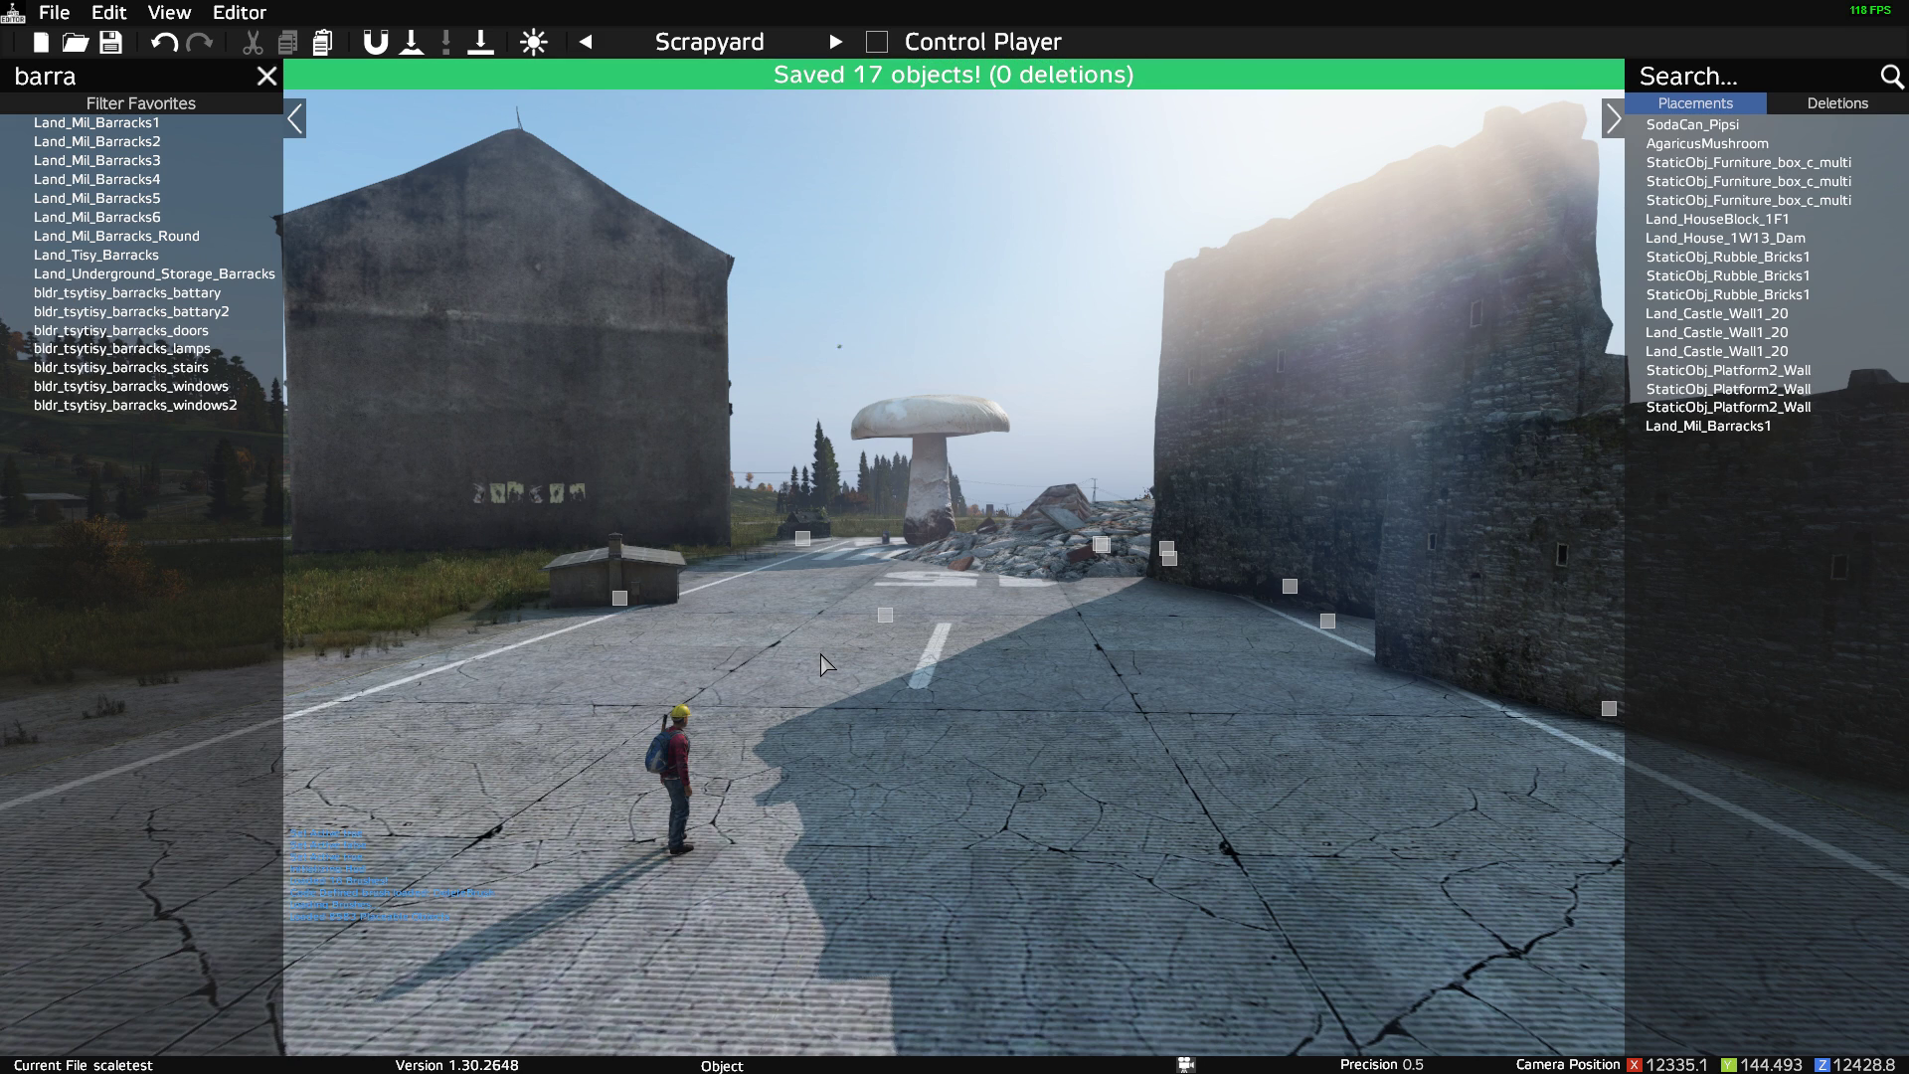